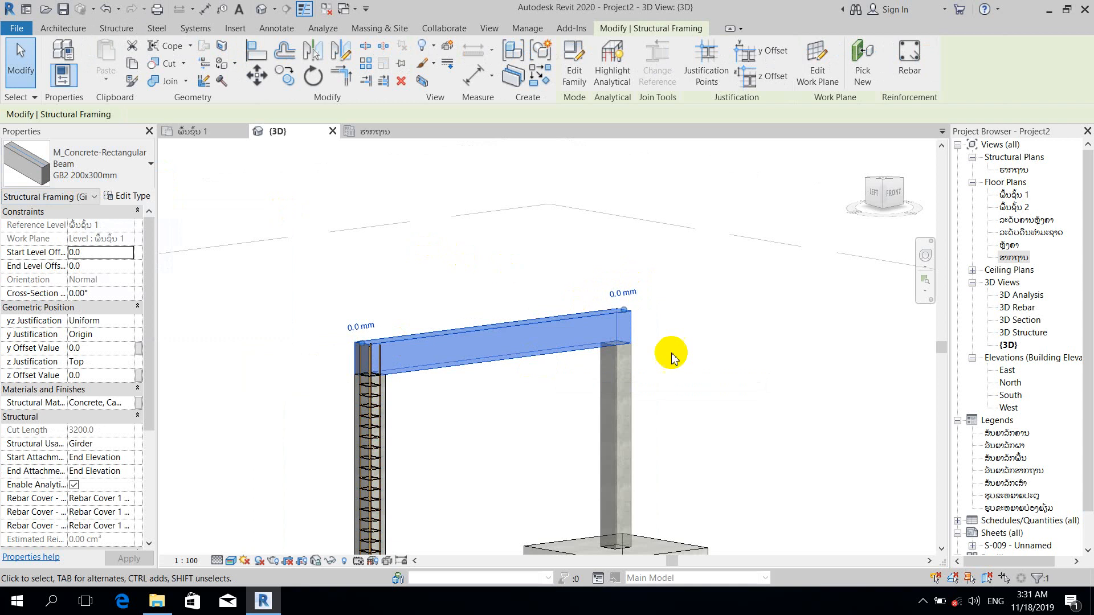
click(728, 377)
middle_drag(727, 378, 658, 426)
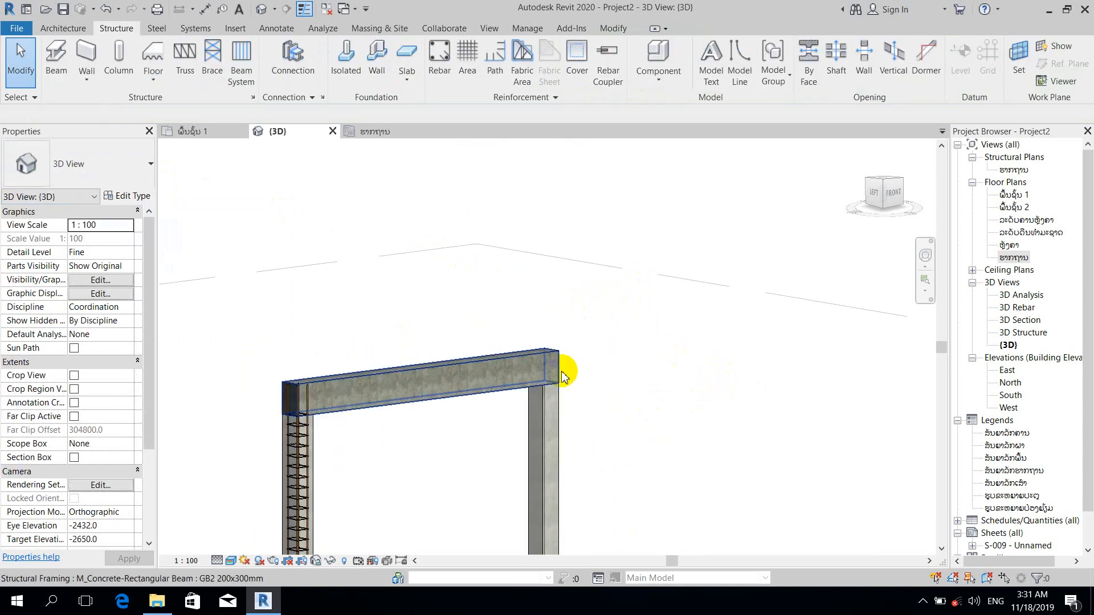
scroll(567, 367, up, 3)
middle_drag(581, 378, 708, 399)
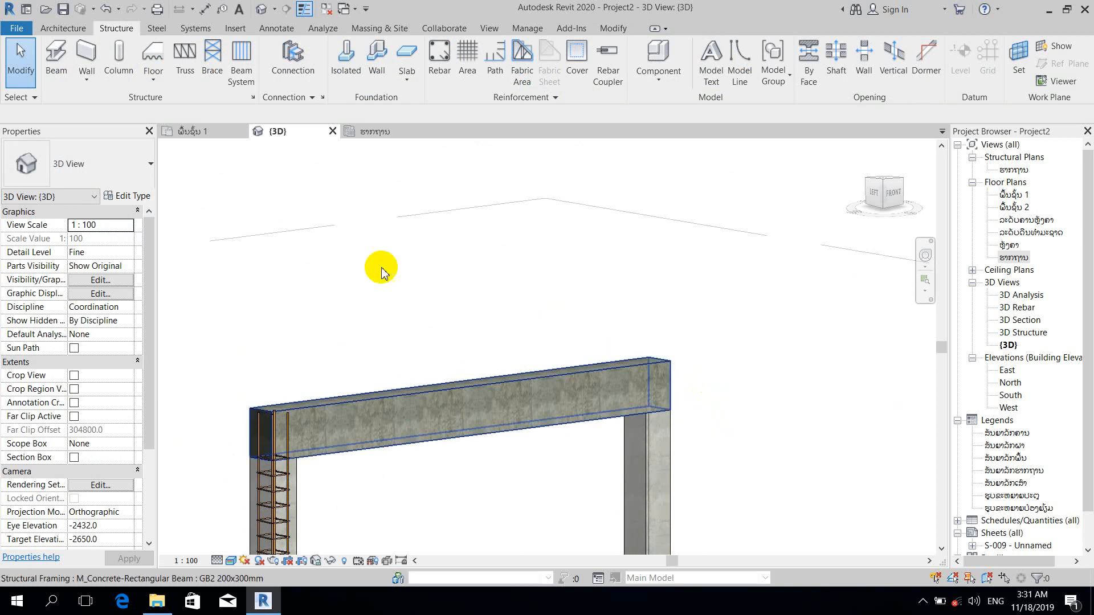
In the ພື້ນຊັ້ນ 1 floor plan, create a building section along the beam's grid line, from between grids E and D to past grid C
click(196, 133)
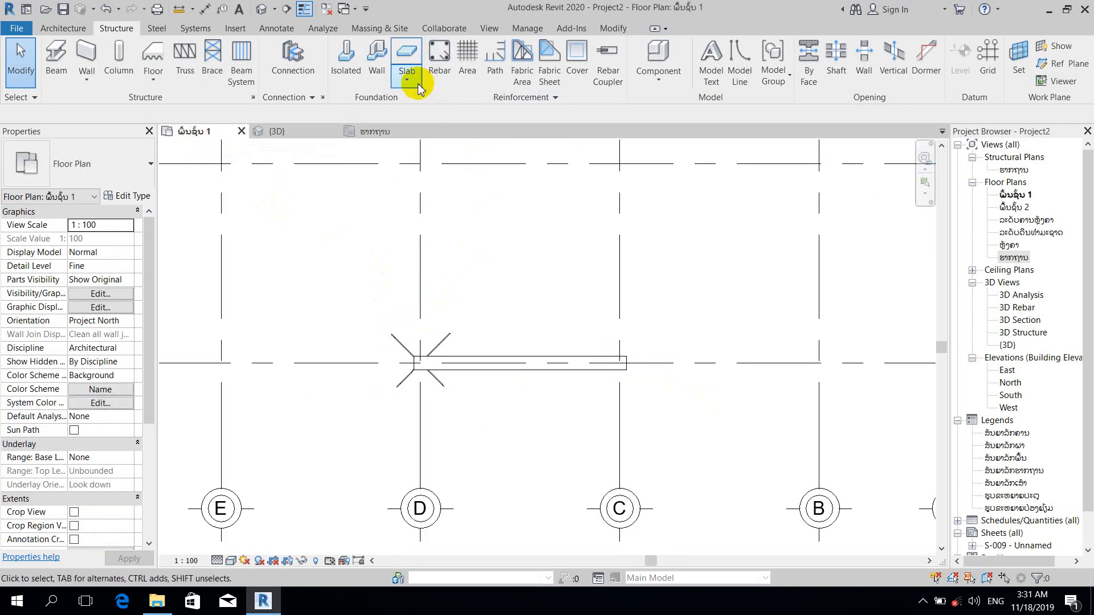
click(489, 29)
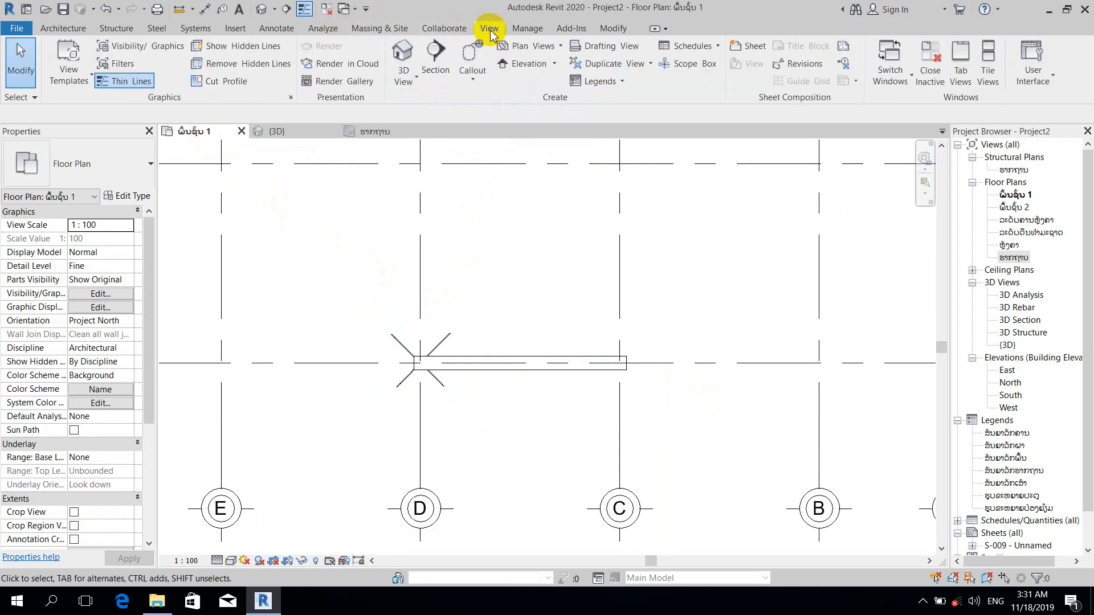
click(438, 60)
click(335, 363)
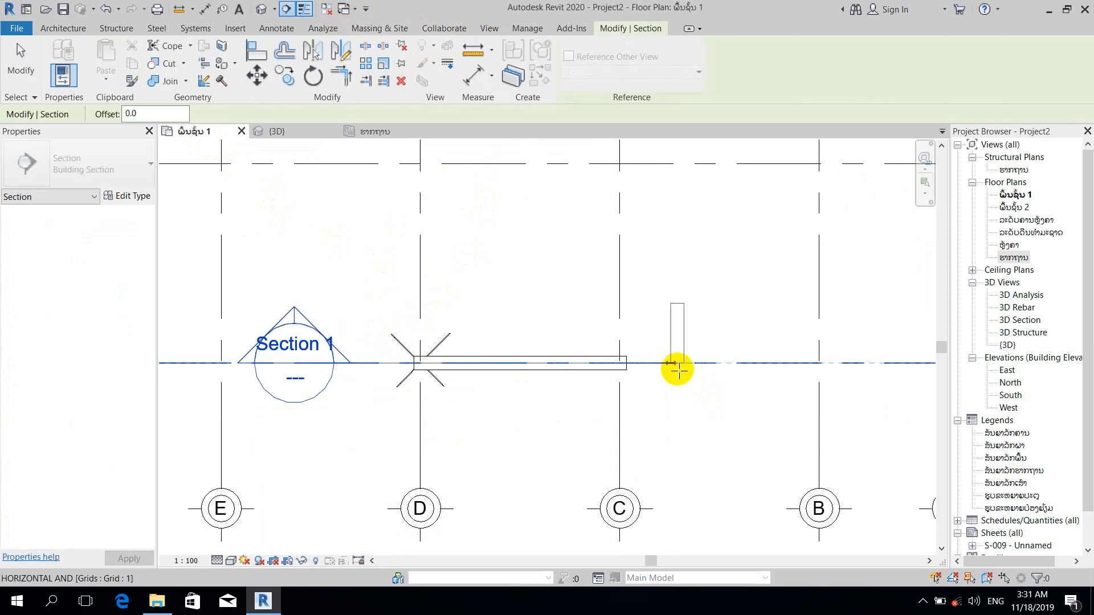
click(691, 363)
key(Escape)
scroll(600, 424, down, 1)
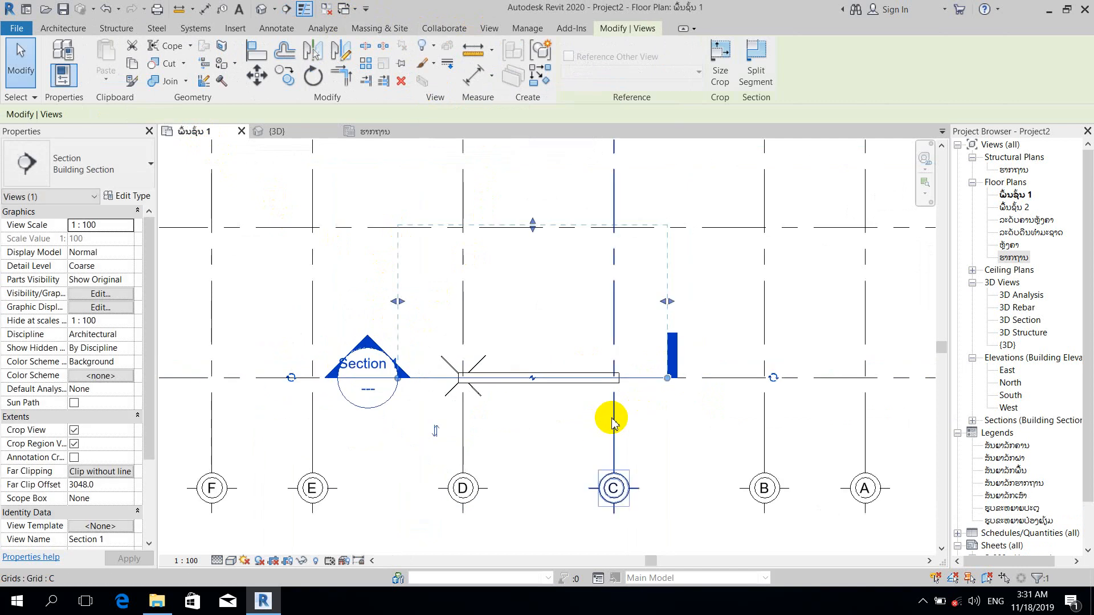
key(Escape)
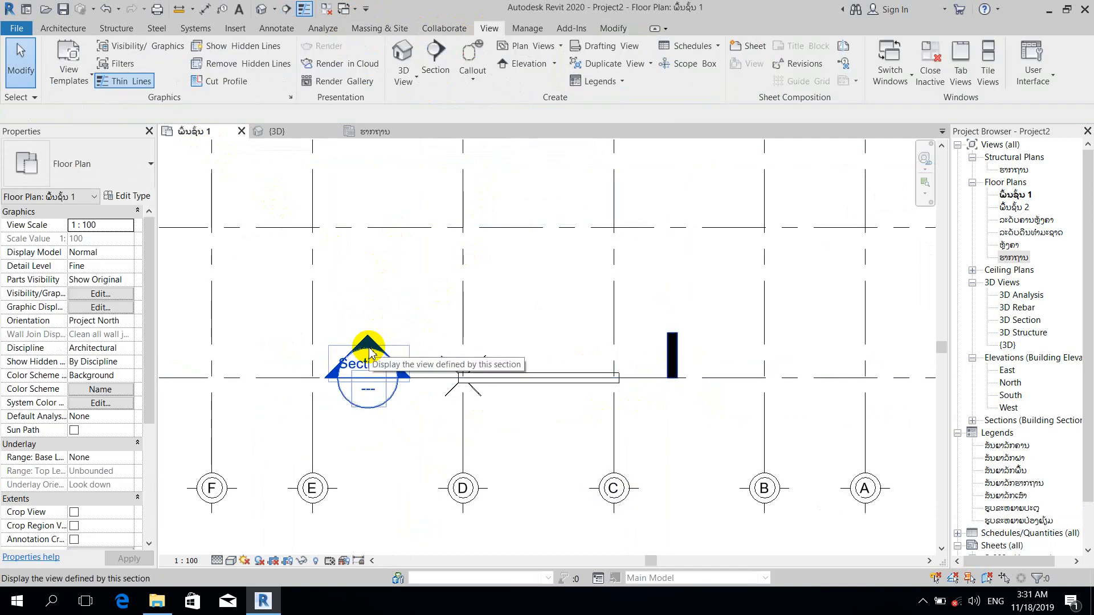
Open the new section view and raise the bottom edge of its crop region above the footings, just below the beam
double_click(368, 351)
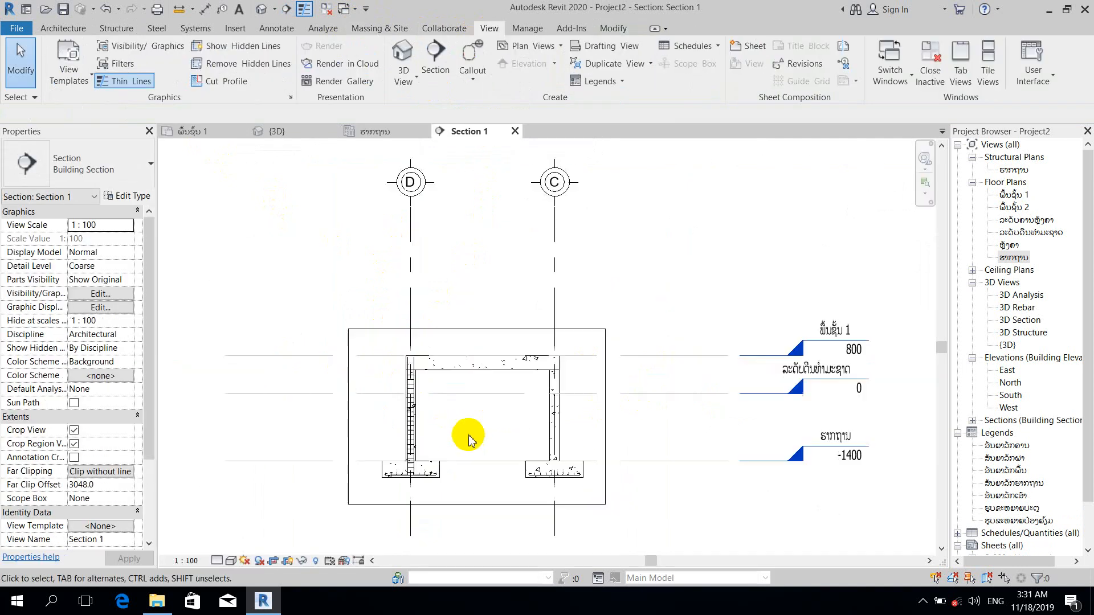
click(465, 504)
drag(474, 505, 493, 374)
scroll(494, 375, up, 2)
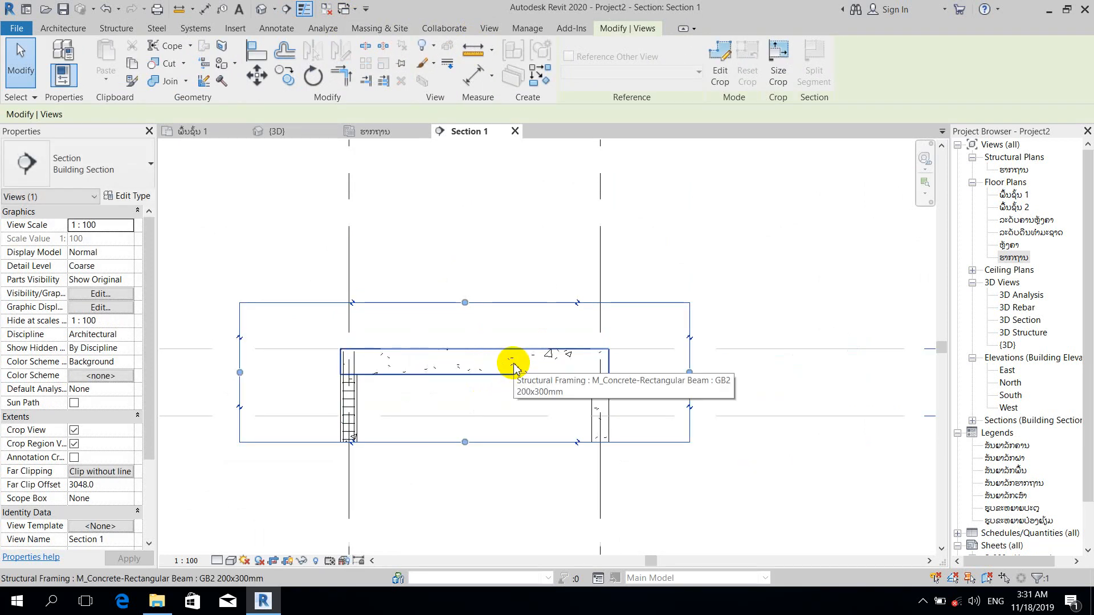
scroll(513, 367, down, 3)
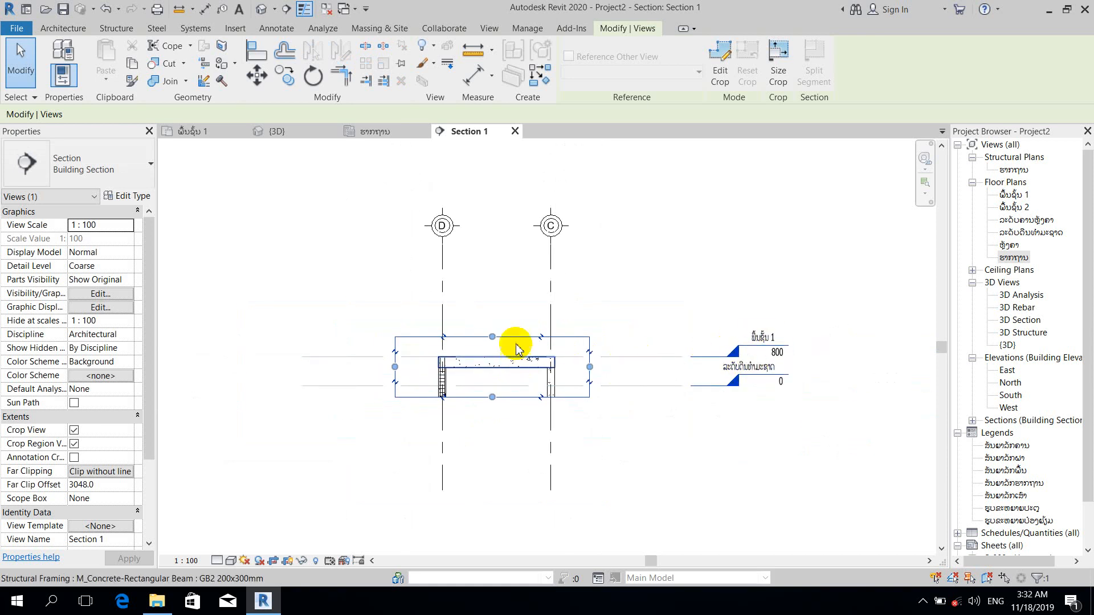
scroll(494, 367, up, 3)
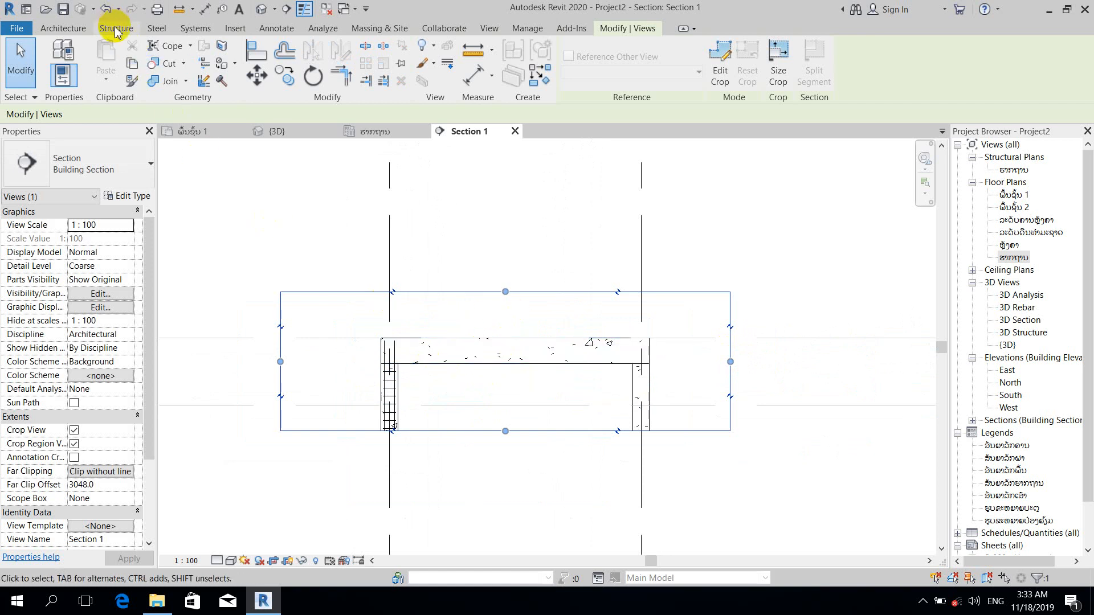
Start placing structural rebar with rebar shape M_T9
click(116, 30)
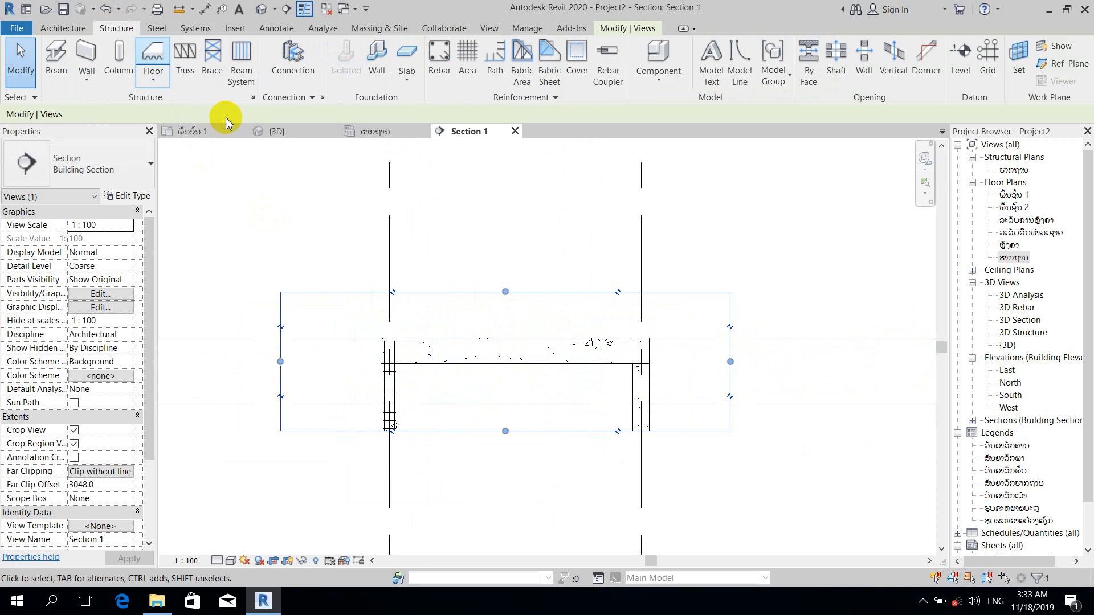
click(446, 78)
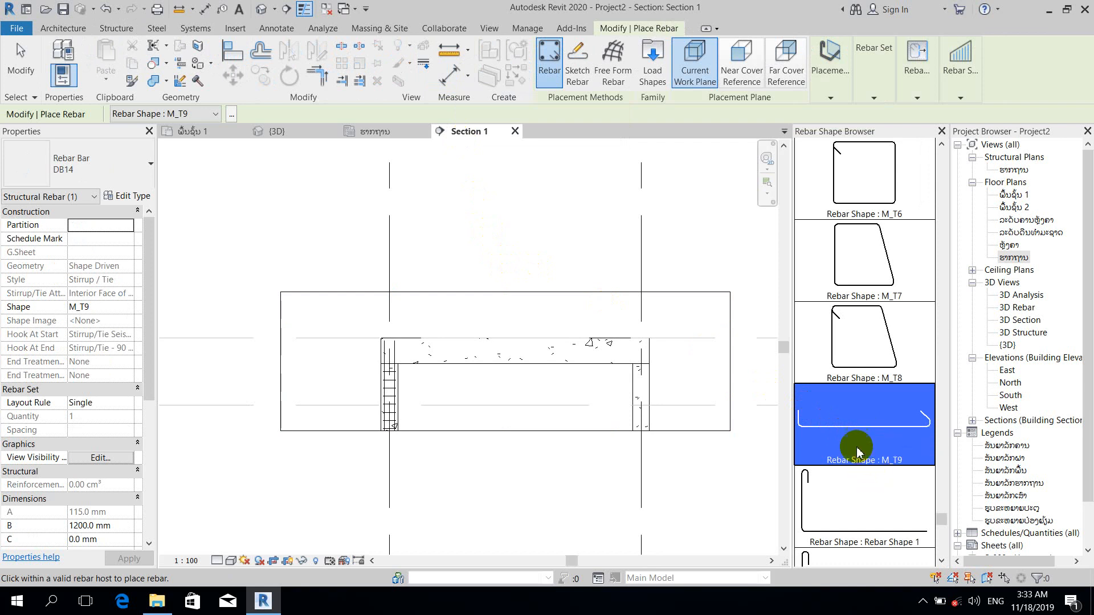
click(847, 425)
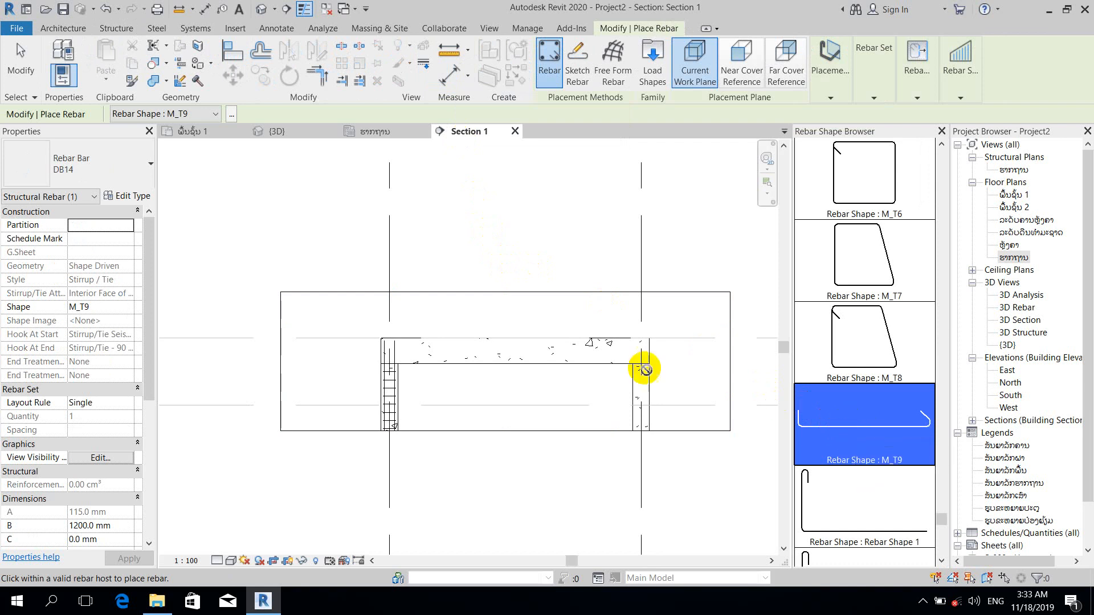
Review the type name and bar diameter in the DB14 rebar's type properties
click(137, 197)
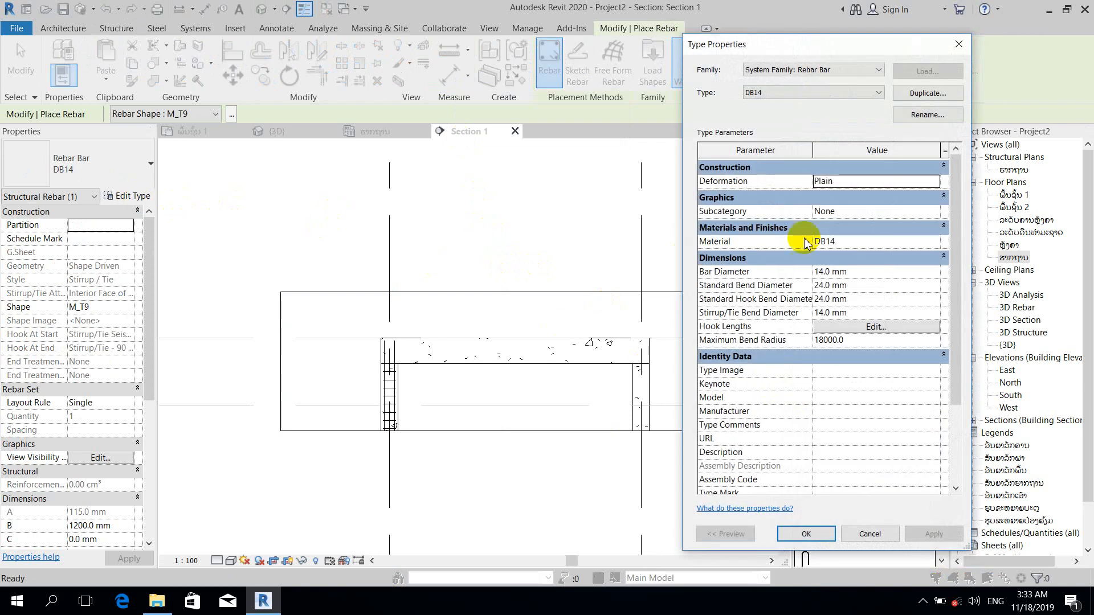
click(928, 115)
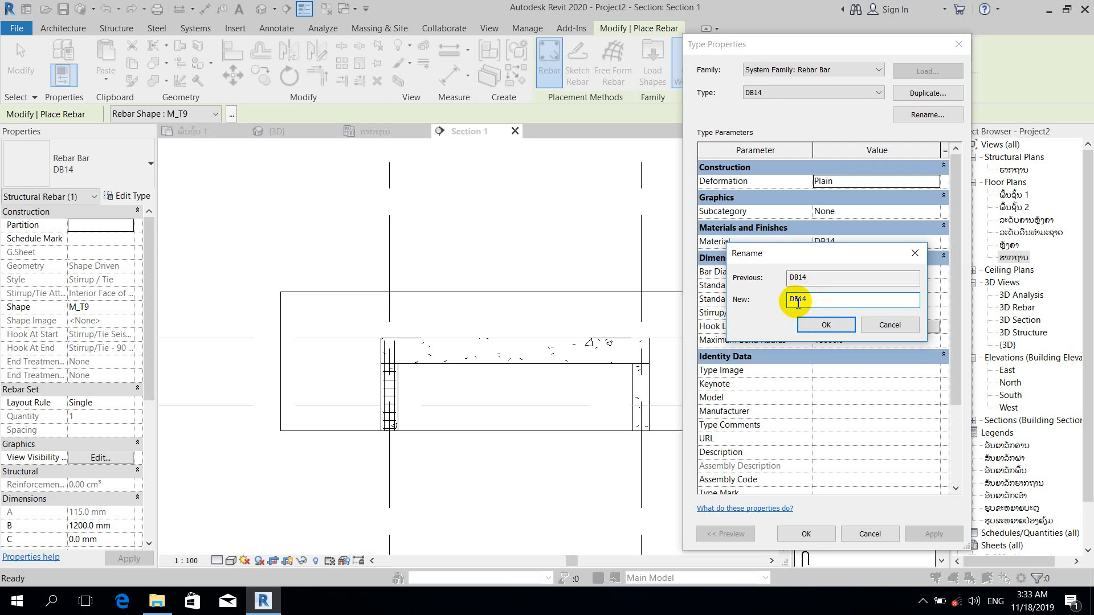
click(798, 304)
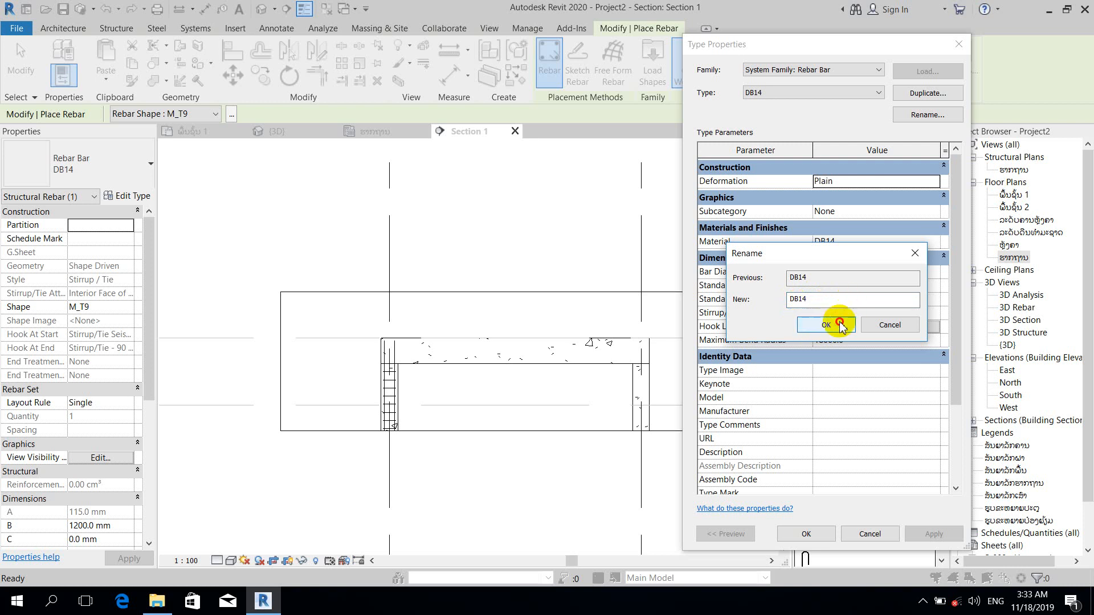
click(810, 326)
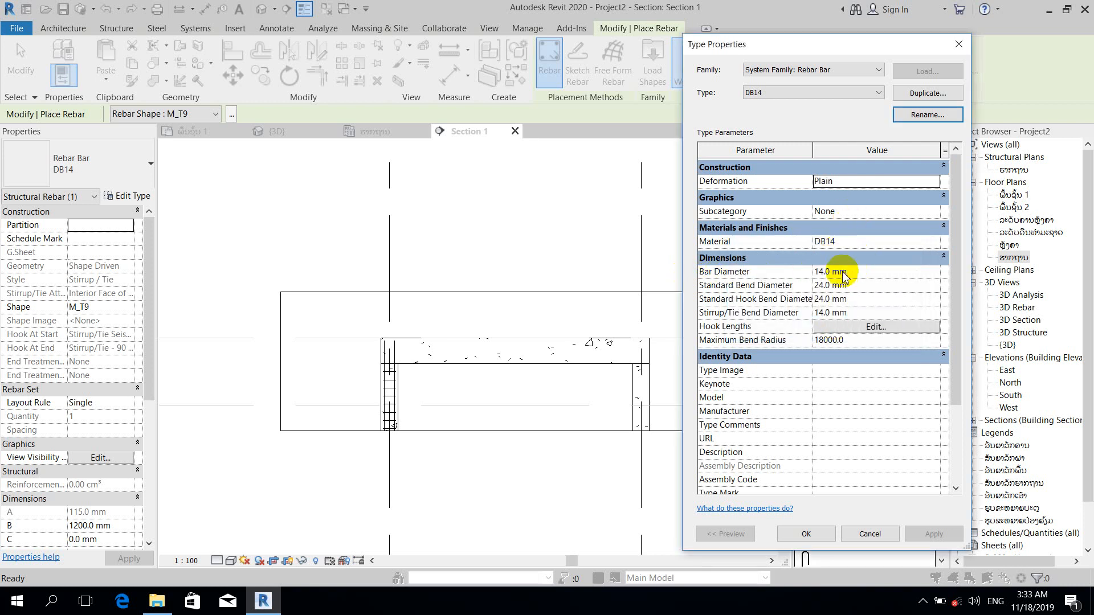
click(865, 273)
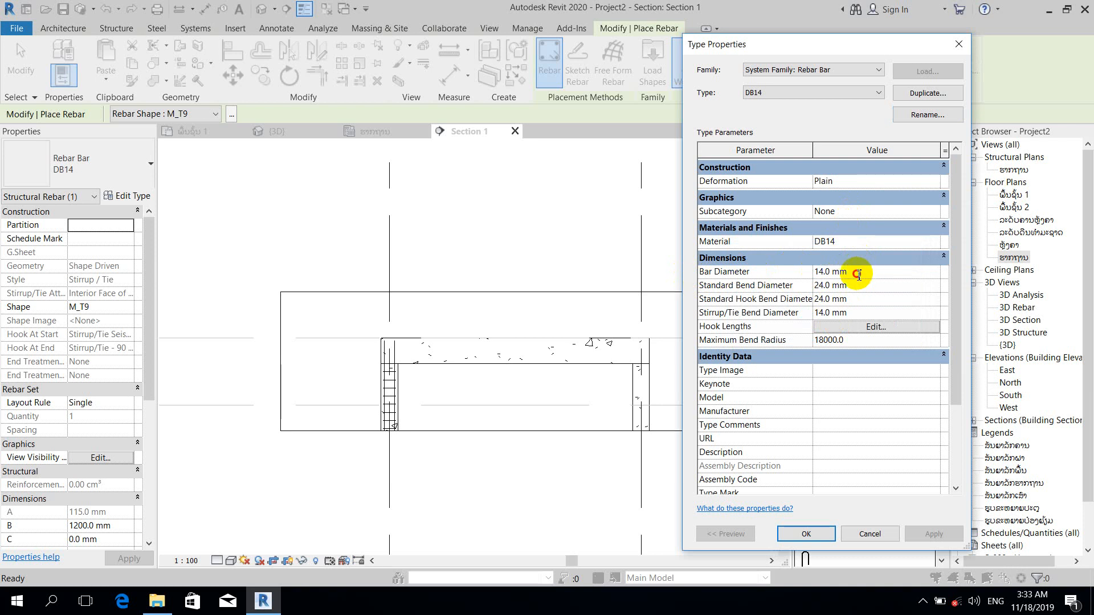
click(930, 116)
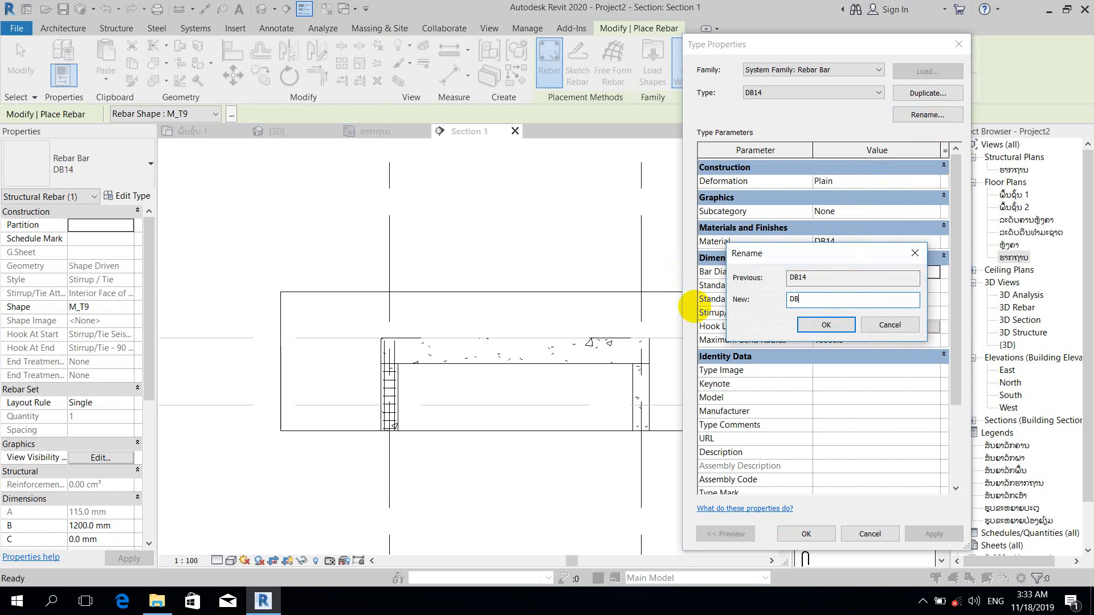
click(827, 324)
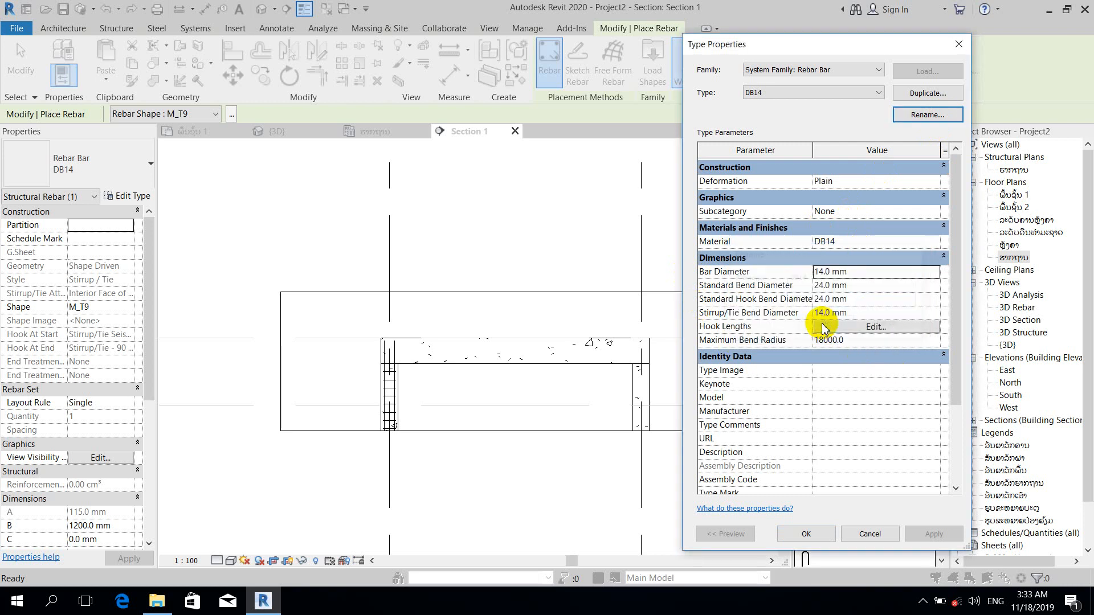
click(807, 533)
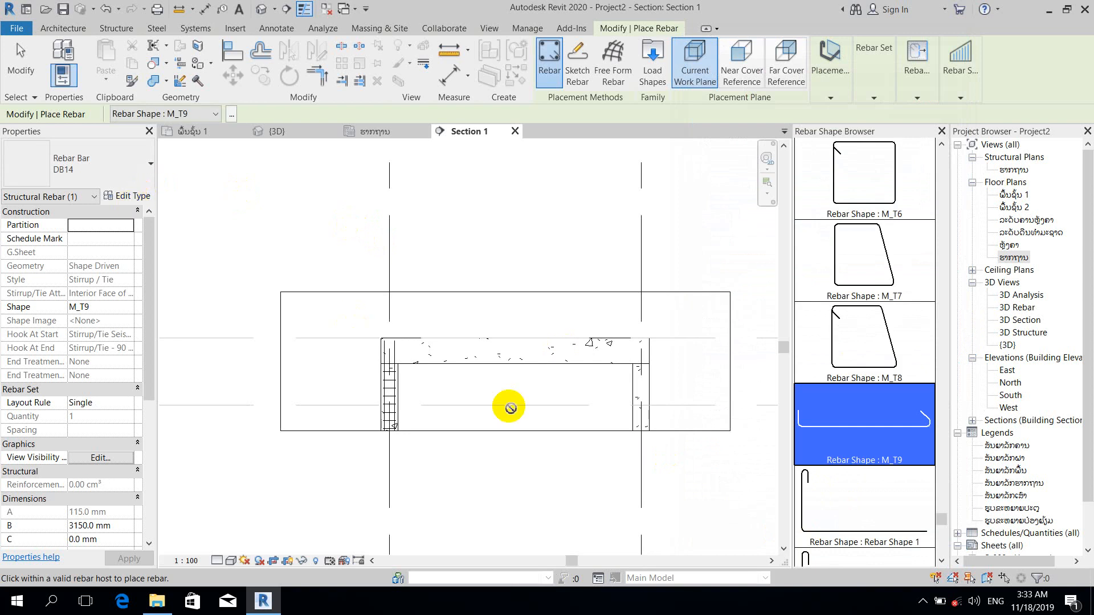
Set the section view's detail level to Fine
scroll(506, 366, up, 3)
scroll(507, 364, up, 2)
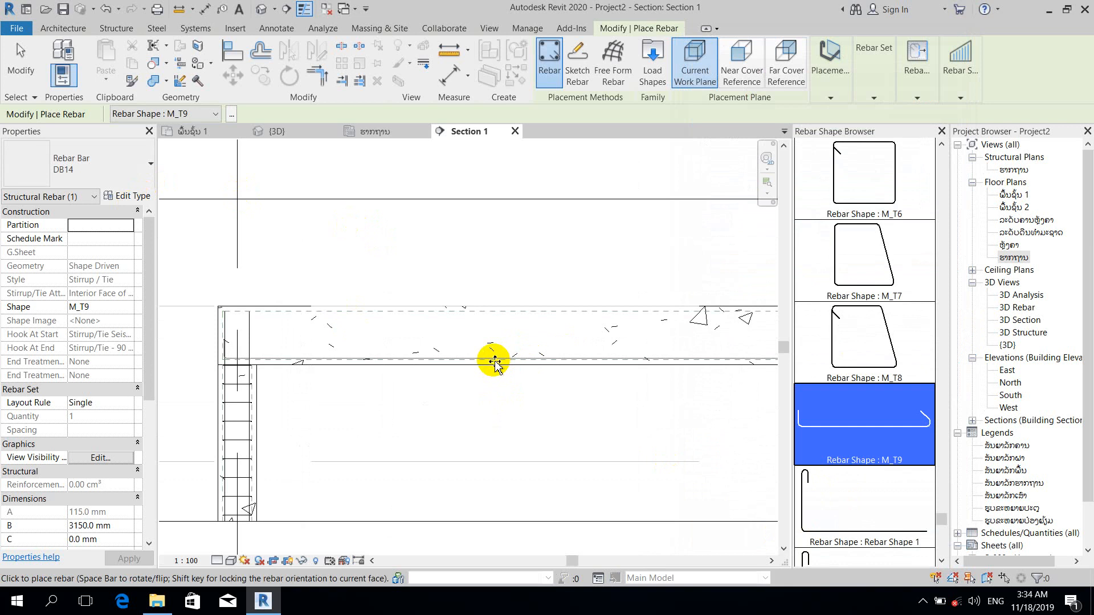
click(216, 562)
click(230, 544)
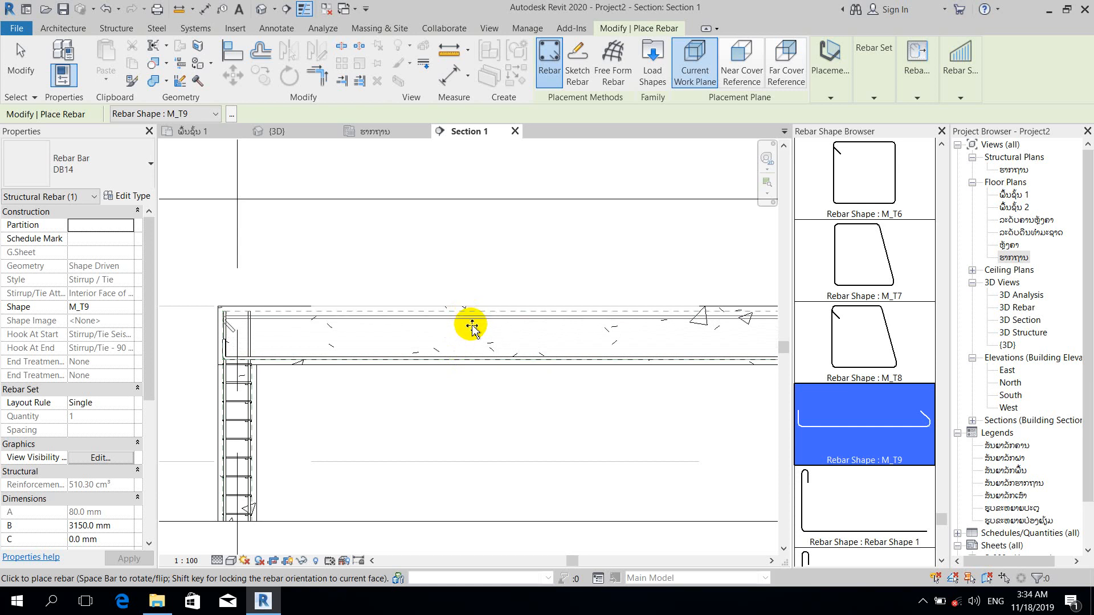
Place DB14 bars of shape M_T9 along the bottom and top of the beam between the two columns
scroll(471, 315, up, 2)
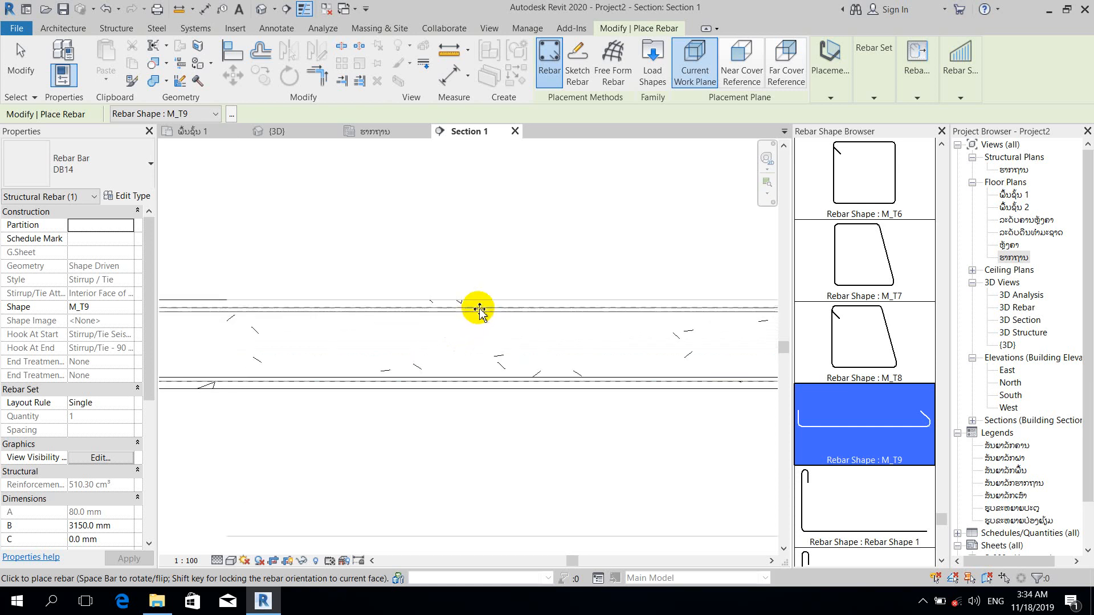
scroll(490, 345, down, 2)
scroll(491, 350, down, 1)
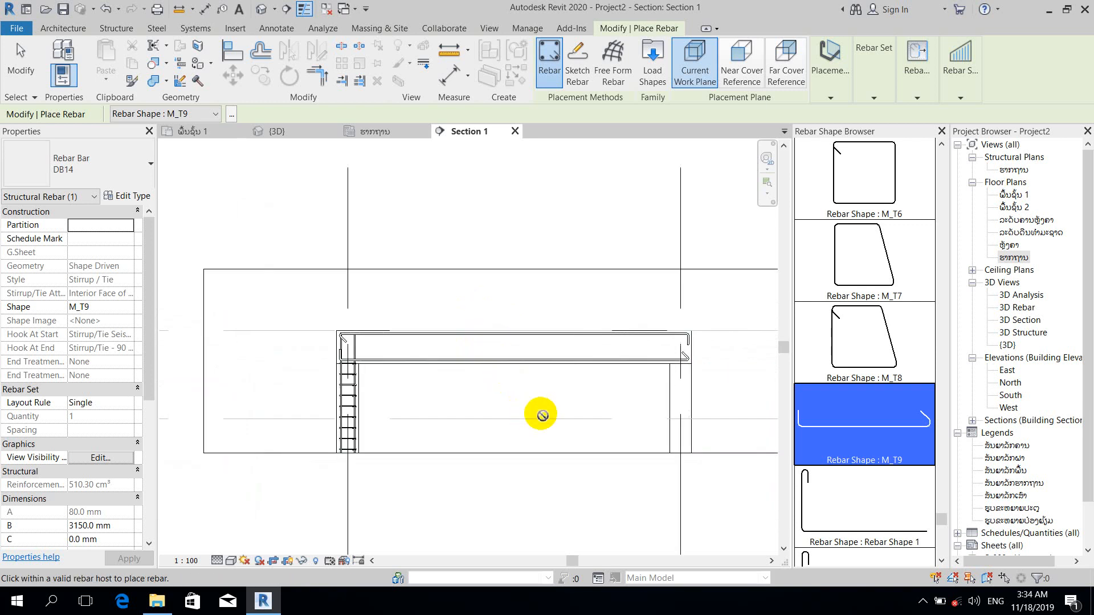
scroll(645, 366, up, 3)
key(Escape)
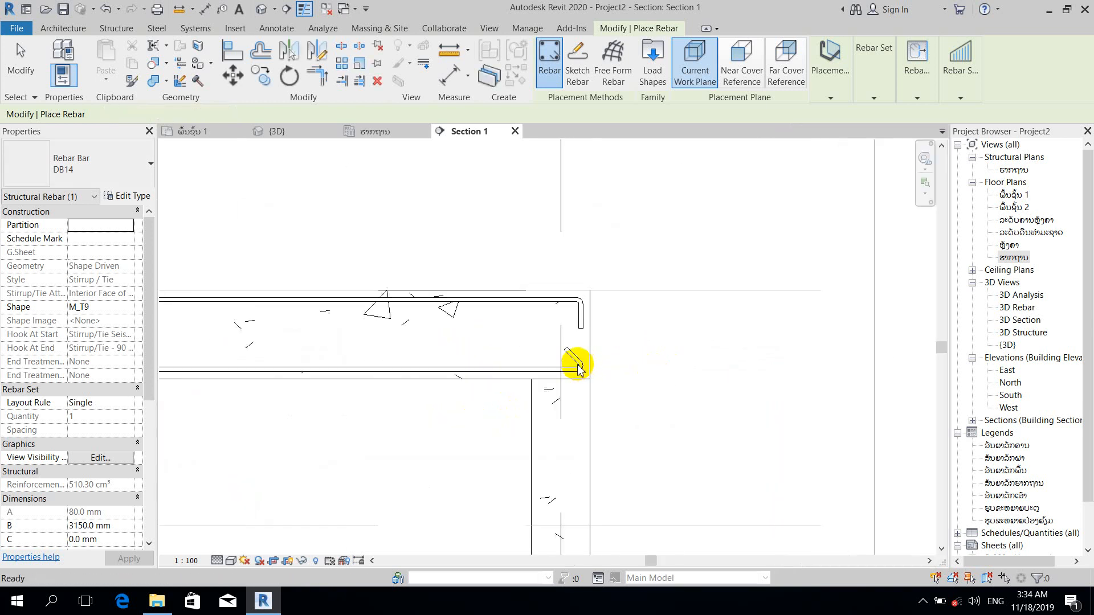
scroll(572, 355, down, 2)
middle_drag(593, 365, 711, 376)
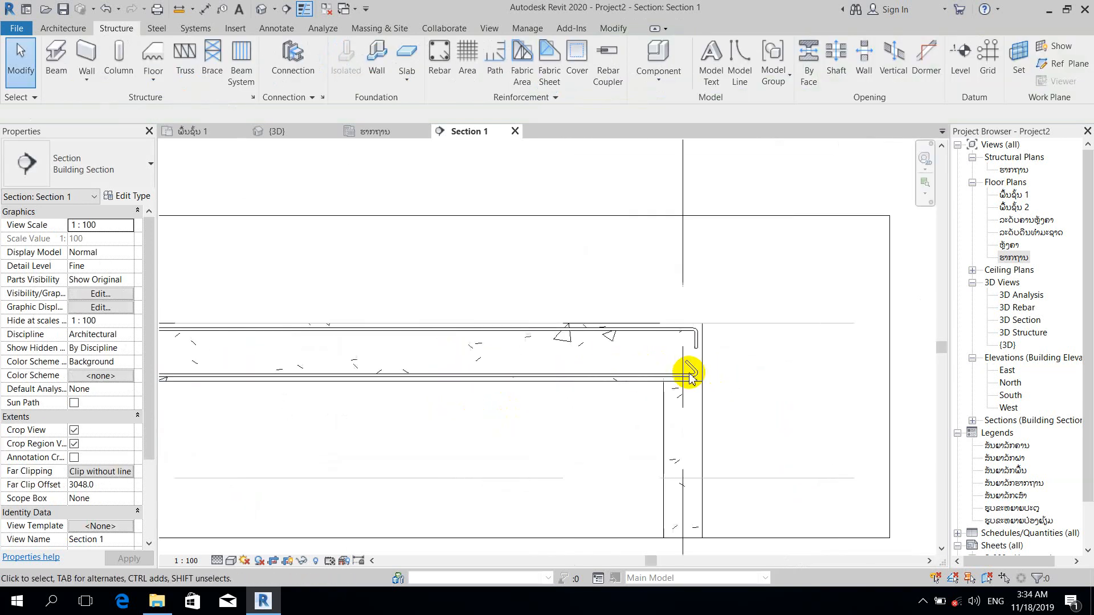
Set the rebar set layout of the beam's bottom bar and top bar to Maximum Spacing
click(619, 374)
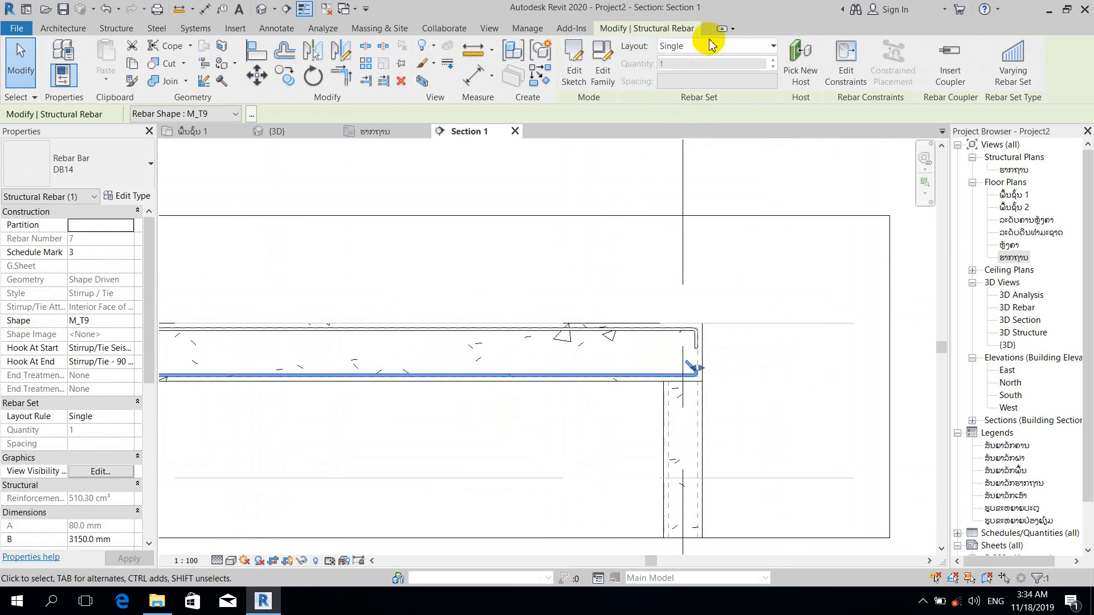
click(687, 48)
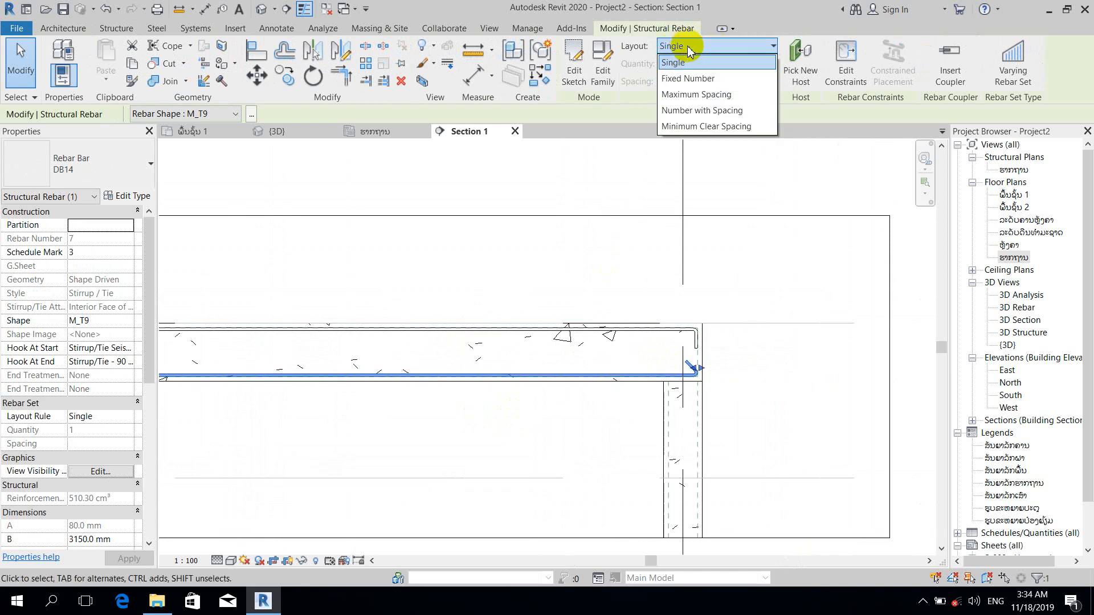
click(701, 94)
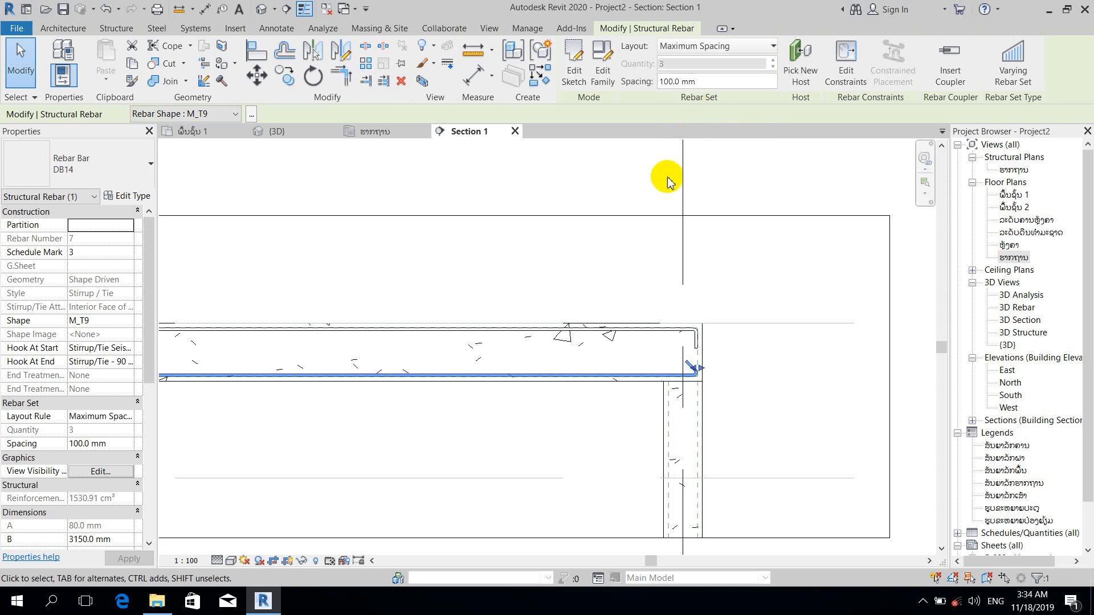
click(611, 332)
click(716, 46)
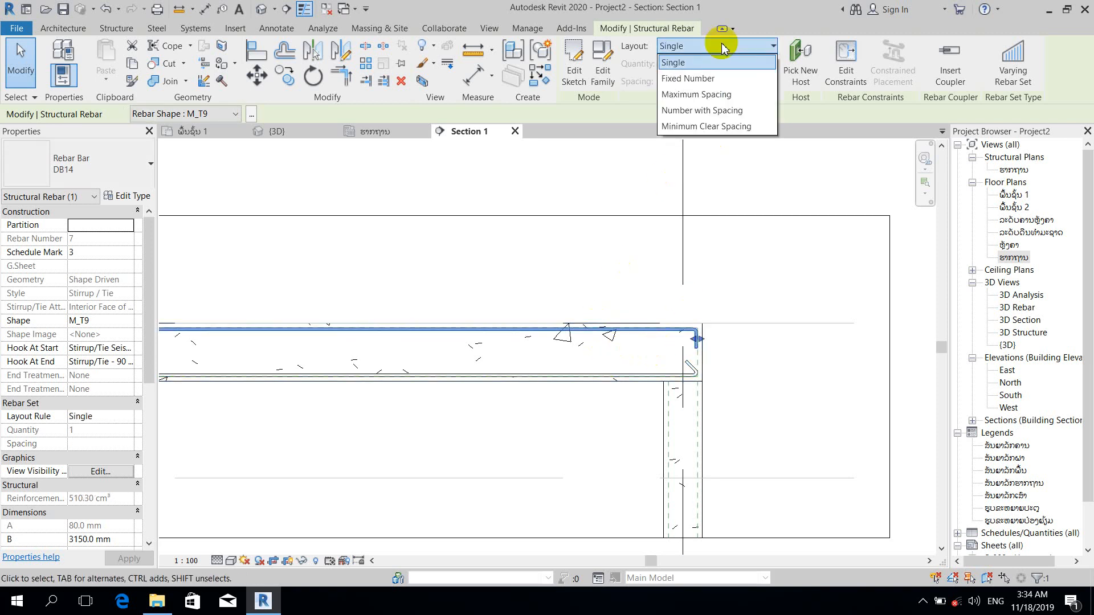
click(713, 96)
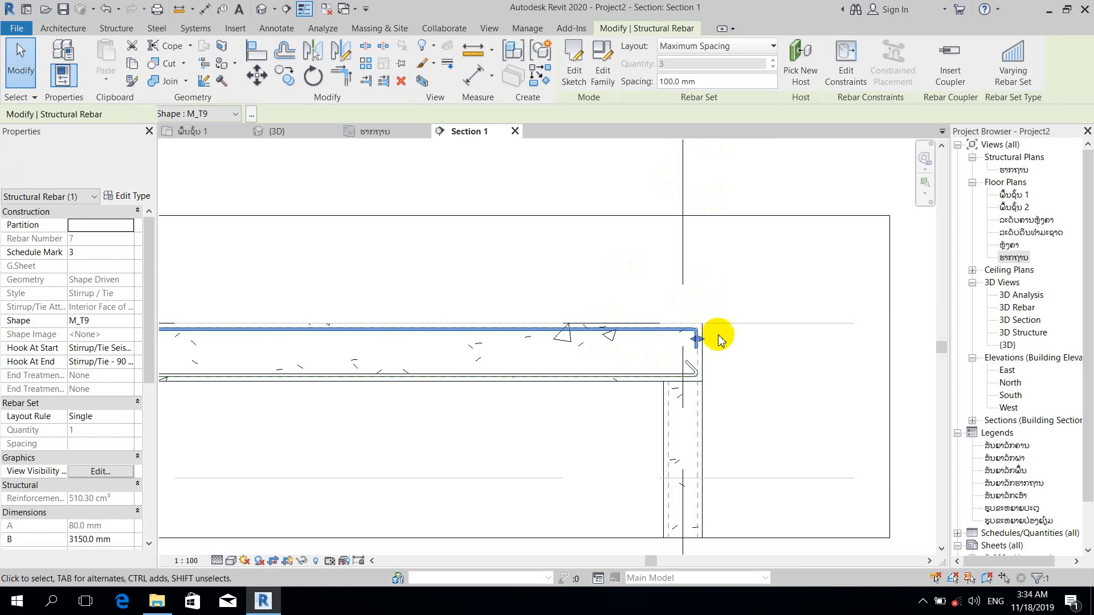
scroll(743, 385, down, 2)
click(625, 518)
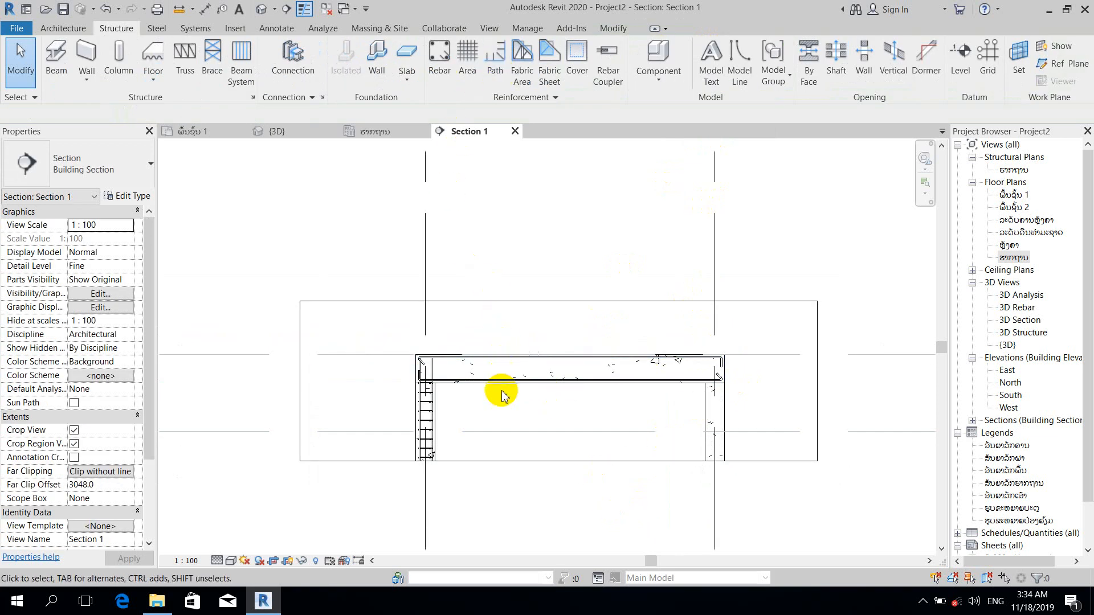
scroll(451, 376, up, 4)
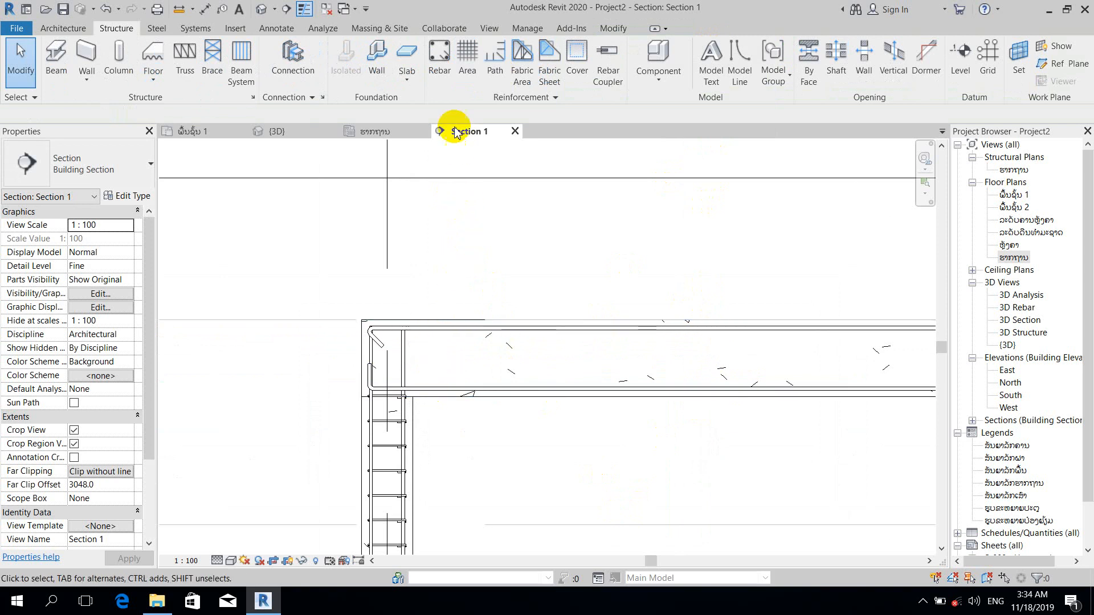
Start placing structural rebar in the section and choose rebar shape M_T1
click(449, 80)
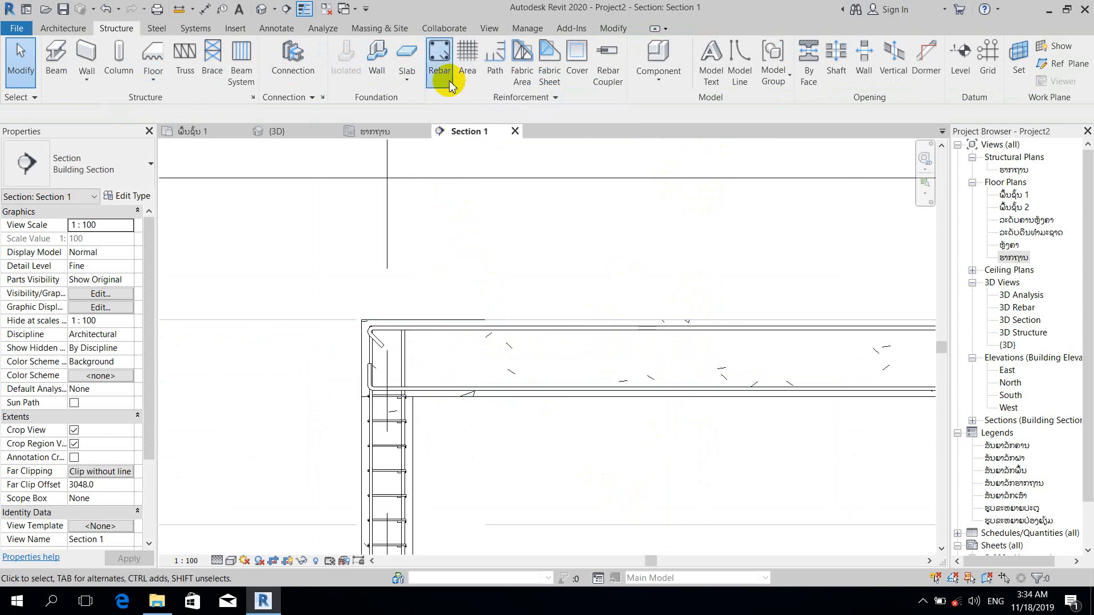
scroll(881, 332, up, 3)
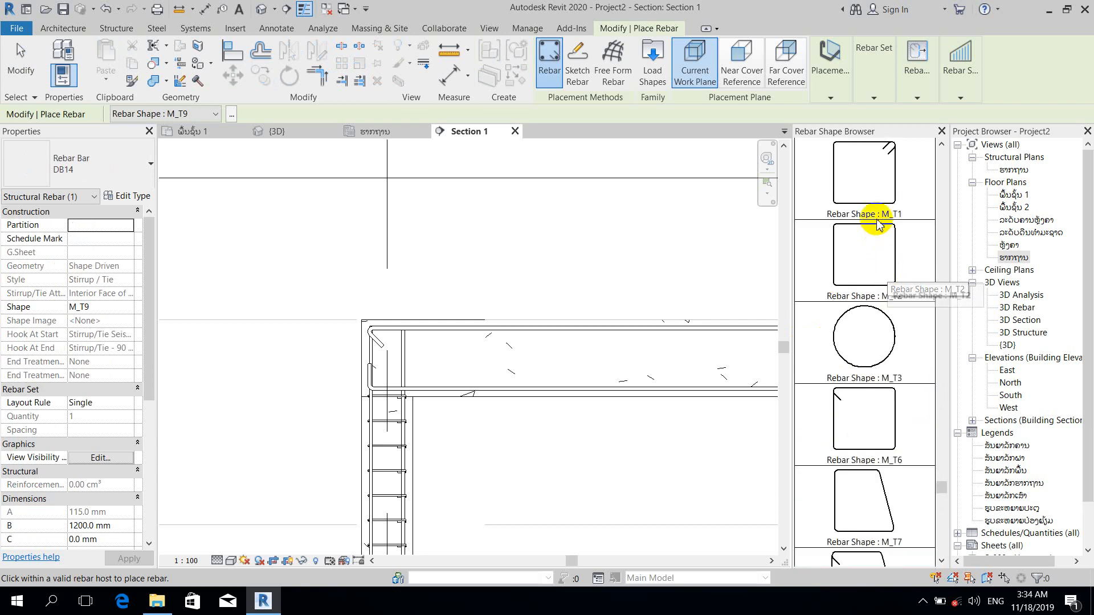
click(875, 169)
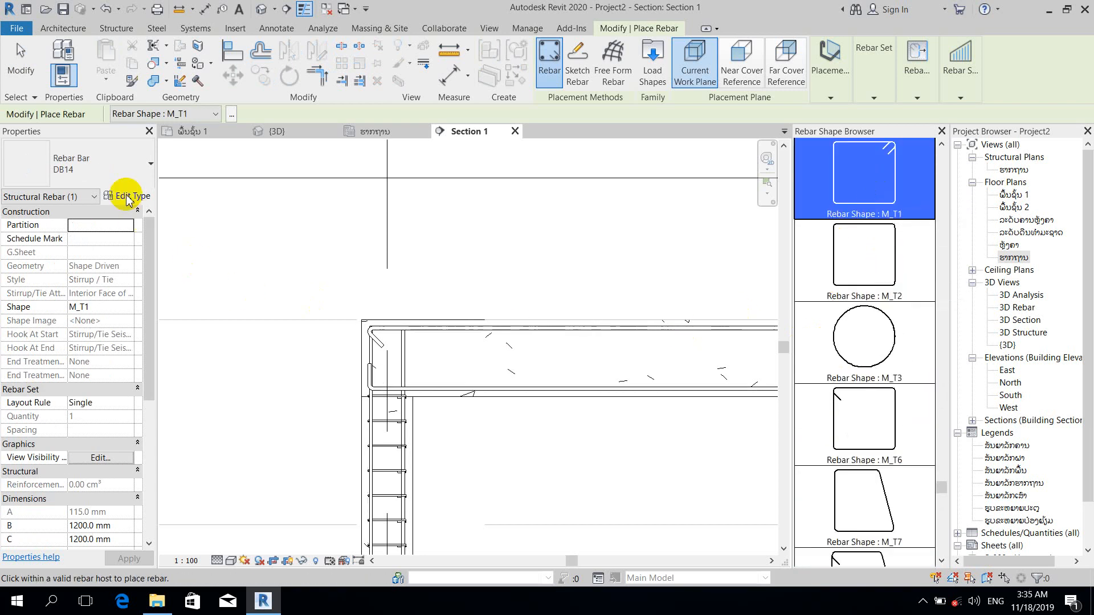
click(858, 191)
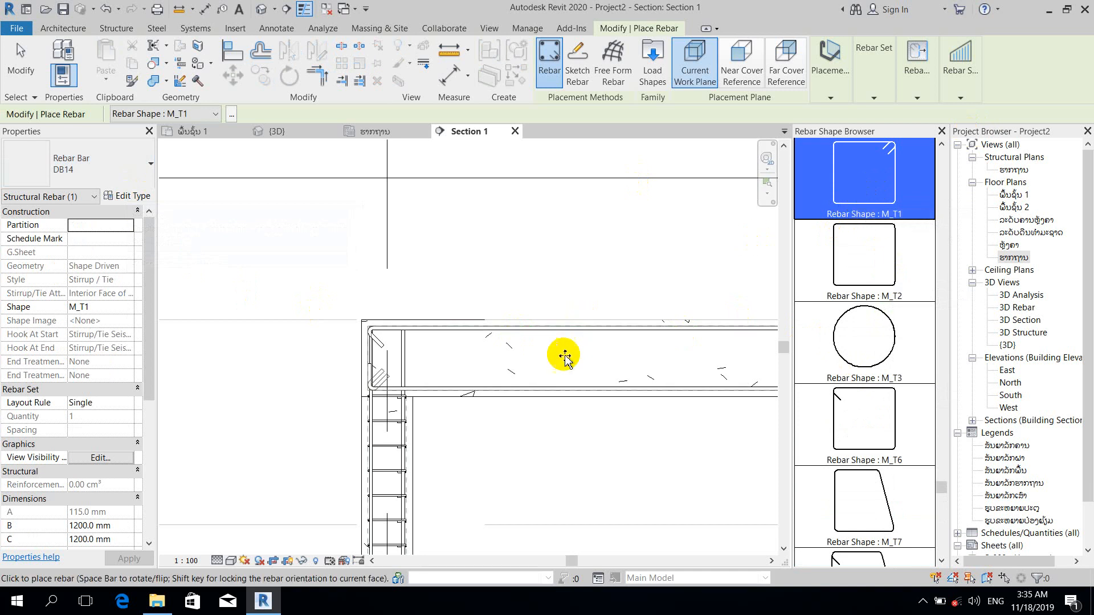
scroll(550, 422, down, 2)
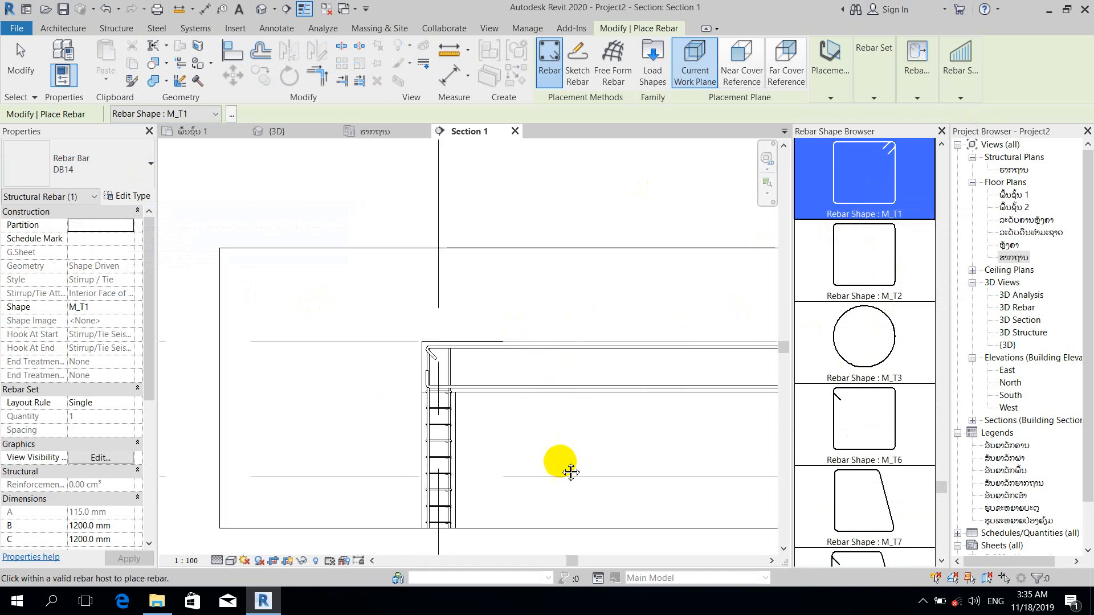
Duplicate the DB14 rebar type under the name "RB6."
click(135, 196)
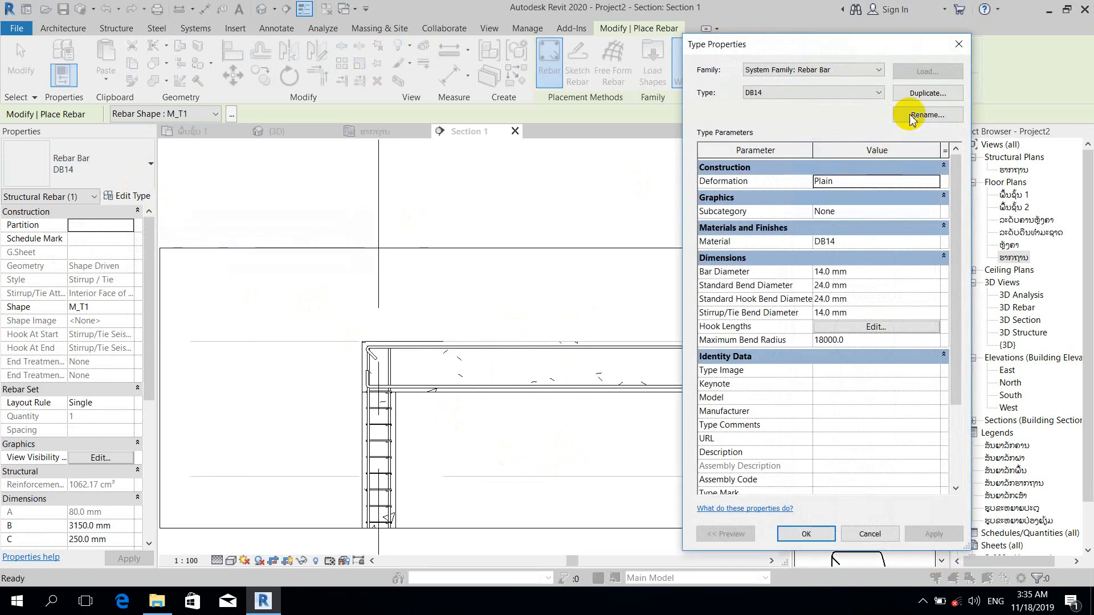
click(927, 94)
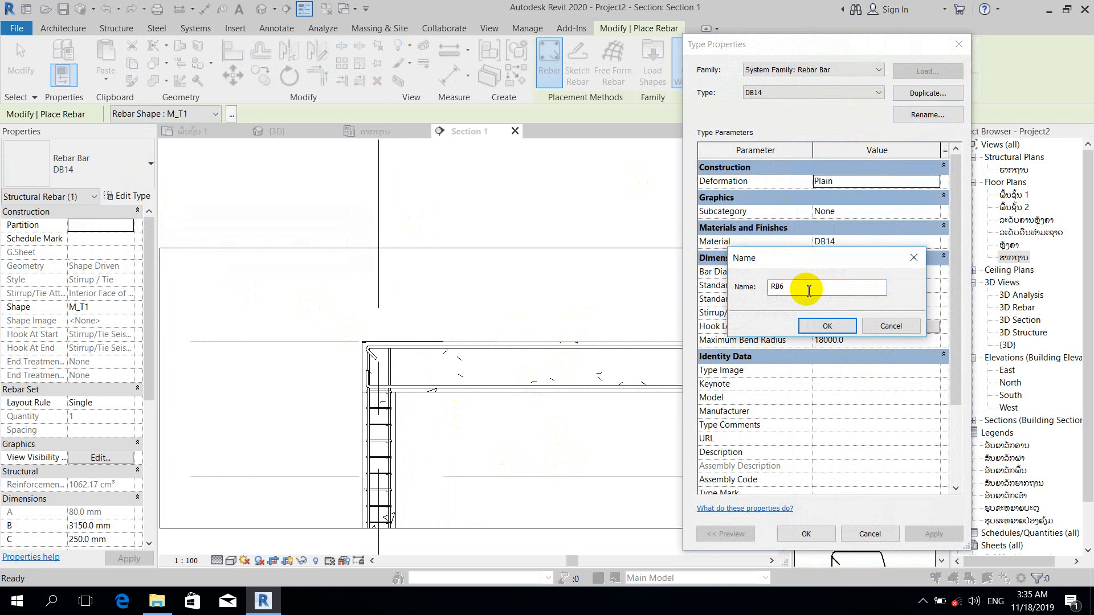
click(824, 327)
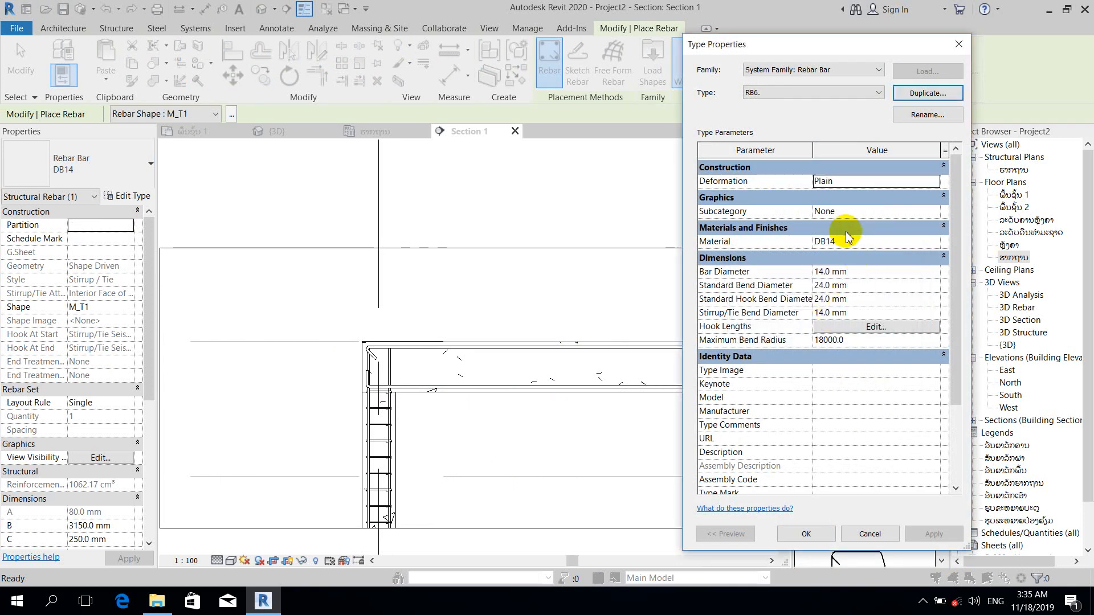
click(938, 247)
click(940, 243)
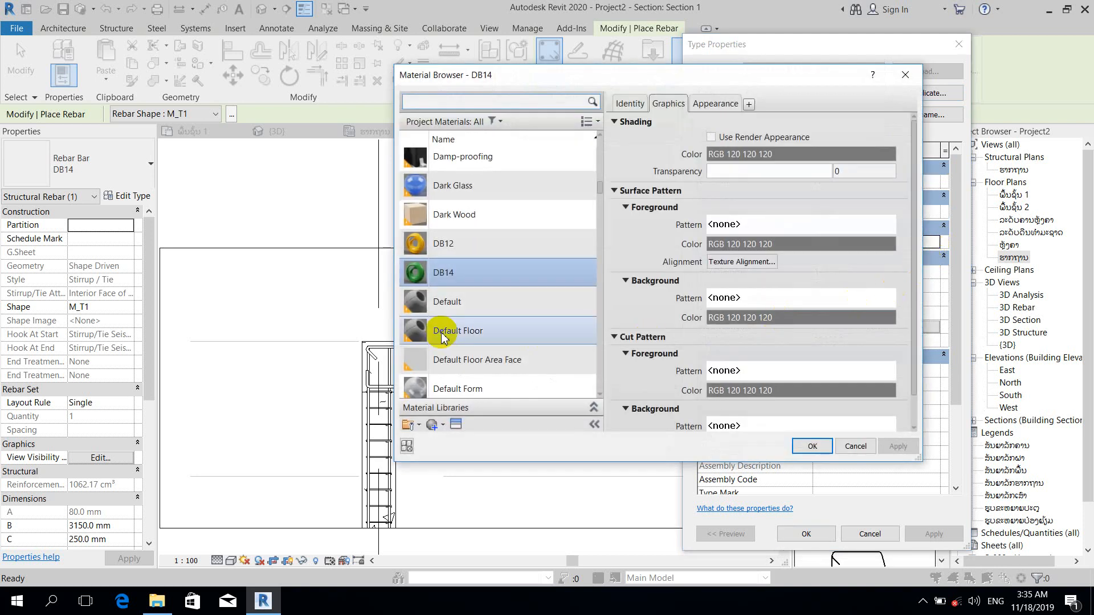
click(906, 75)
Create a new material for the rebar type and name it "RB6."
click(936, 241)
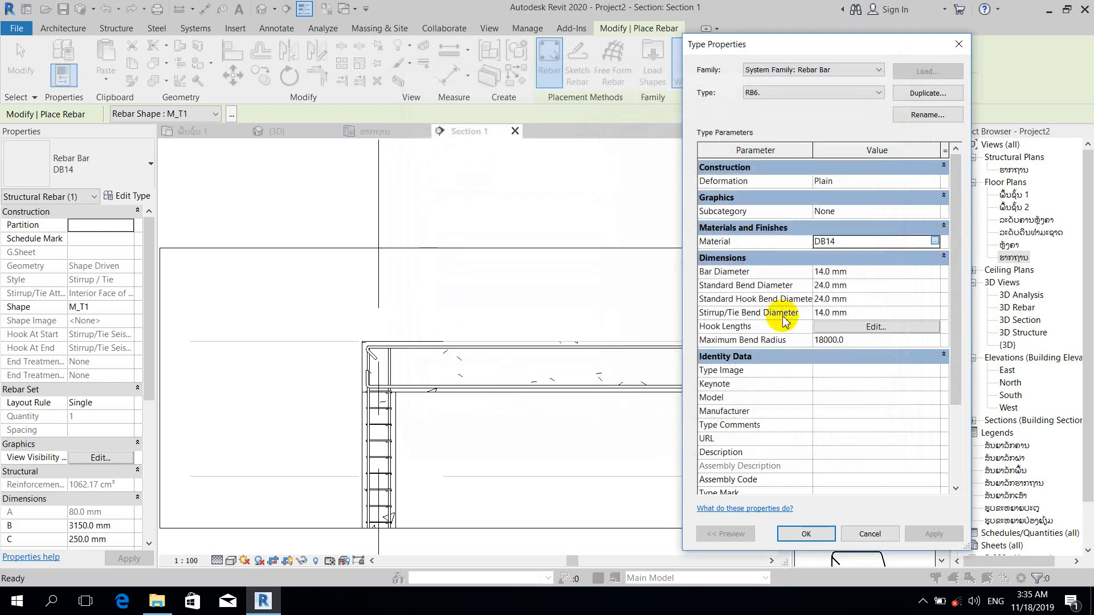
click(443, 426)
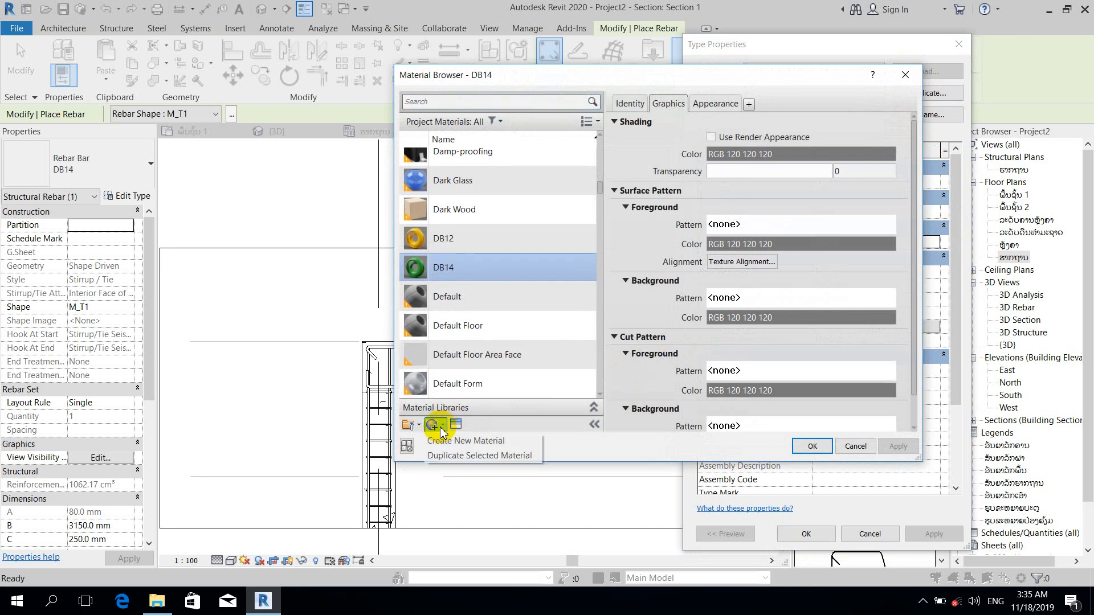
click(463, 442)
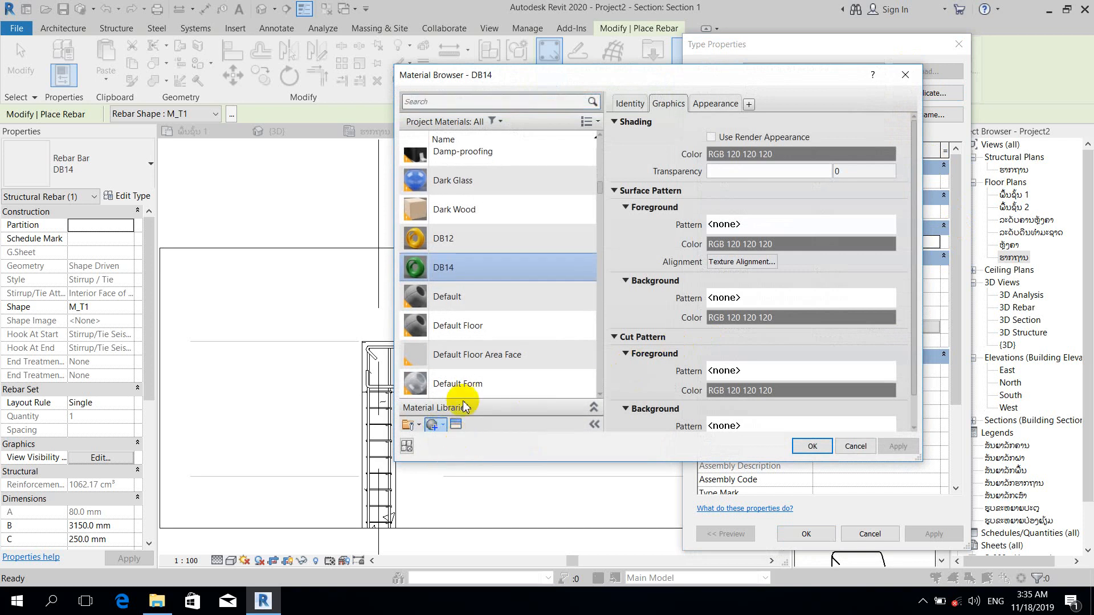
right_click(469, 272)
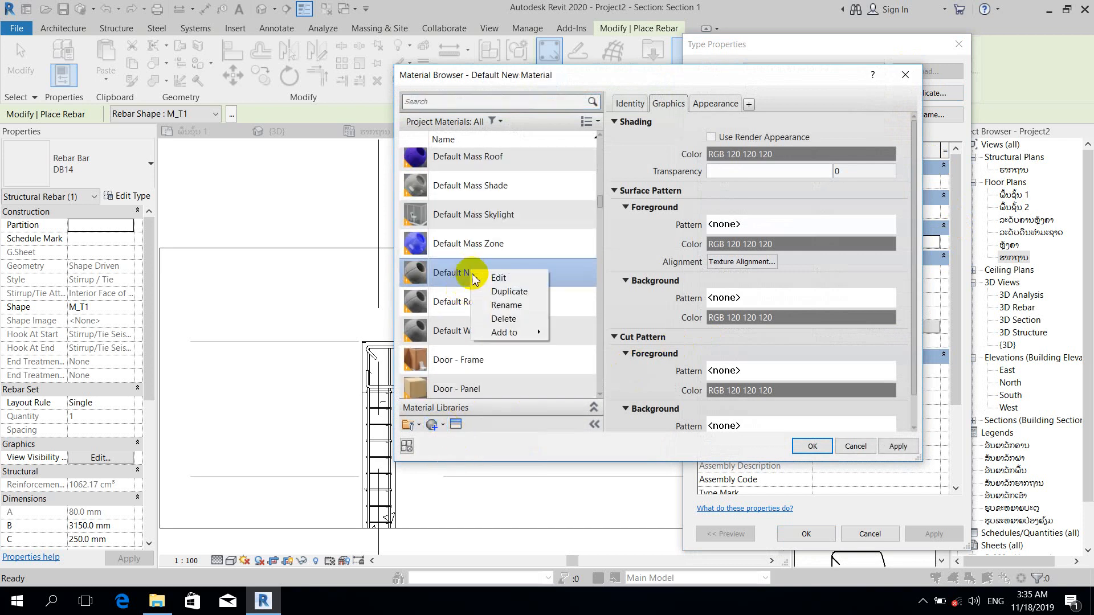
click(500, 306)
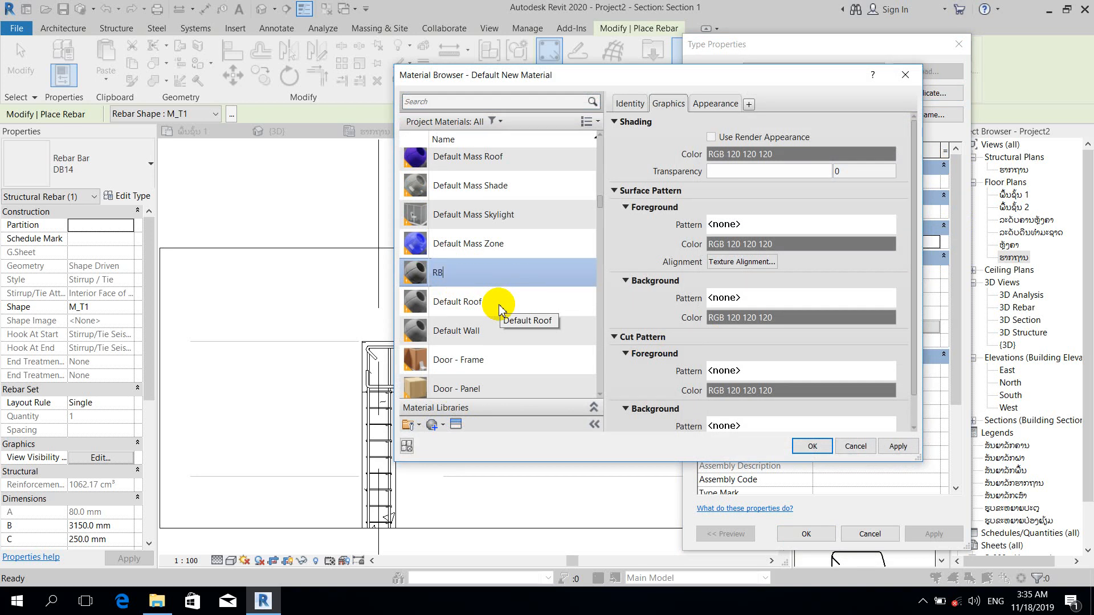
text(RB6.)
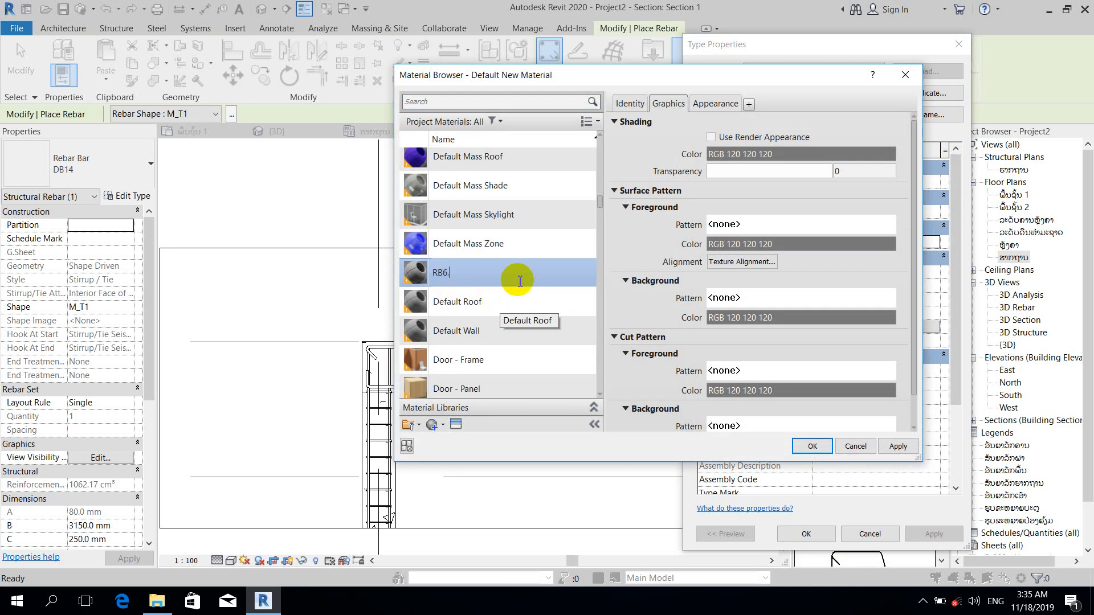
Apply the Powder Coat (Grey) paint appearance to the "RB6." material and set the rebar type's bar diameter to 6 mm
click(457, 425)
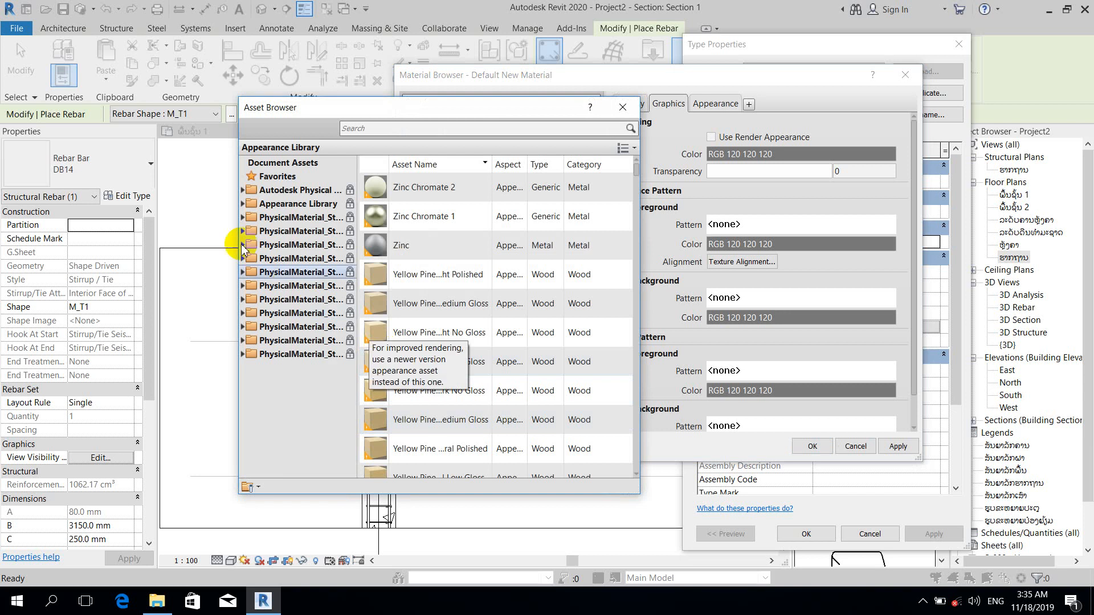
click(242, 204)
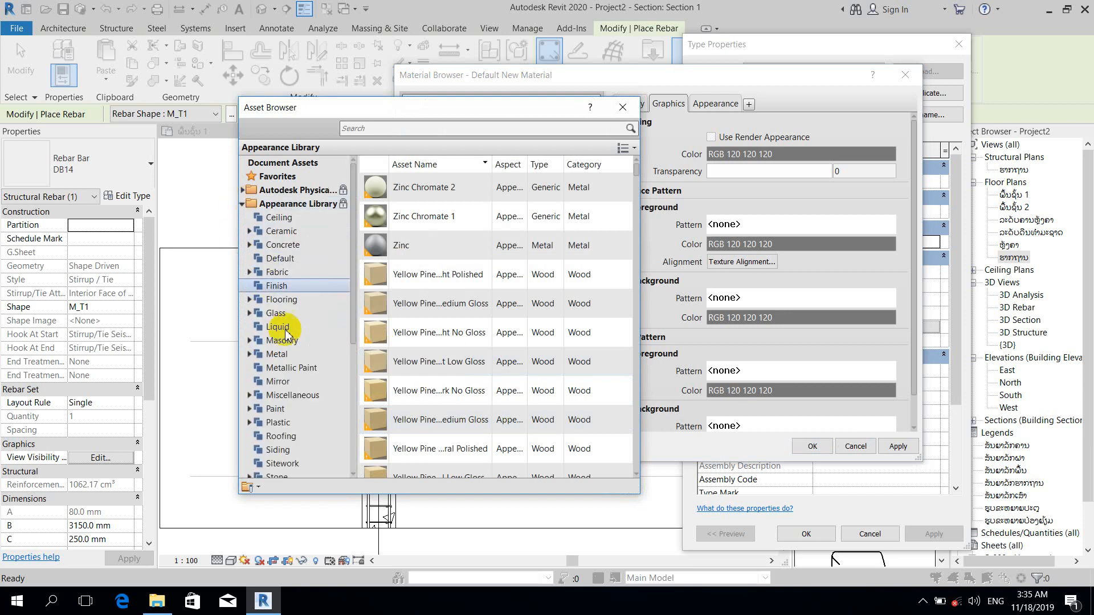
click(285, 409)
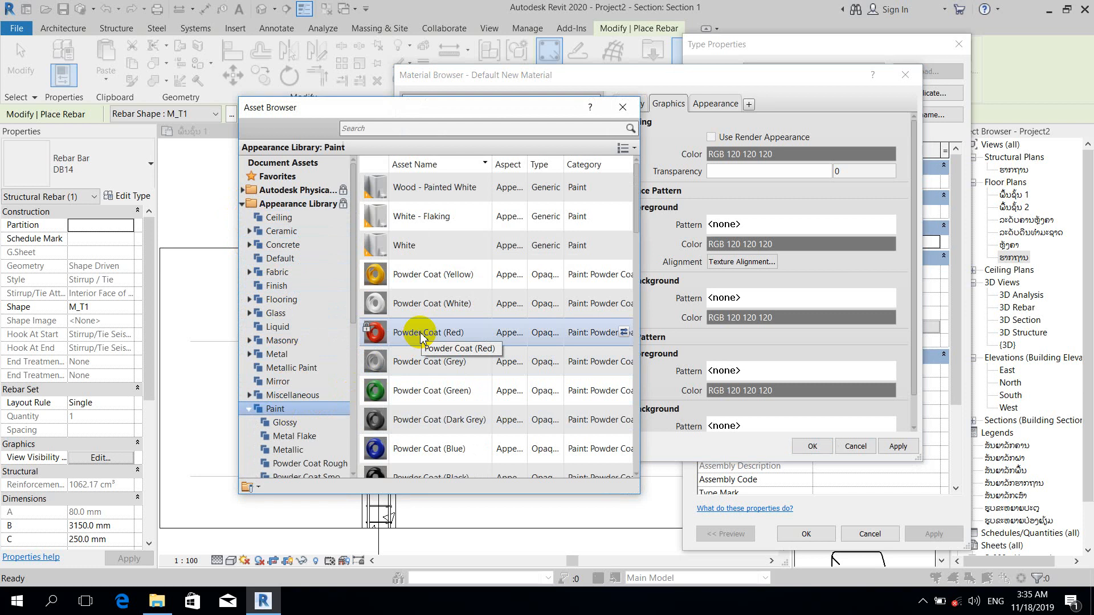
double_click(414, 362)
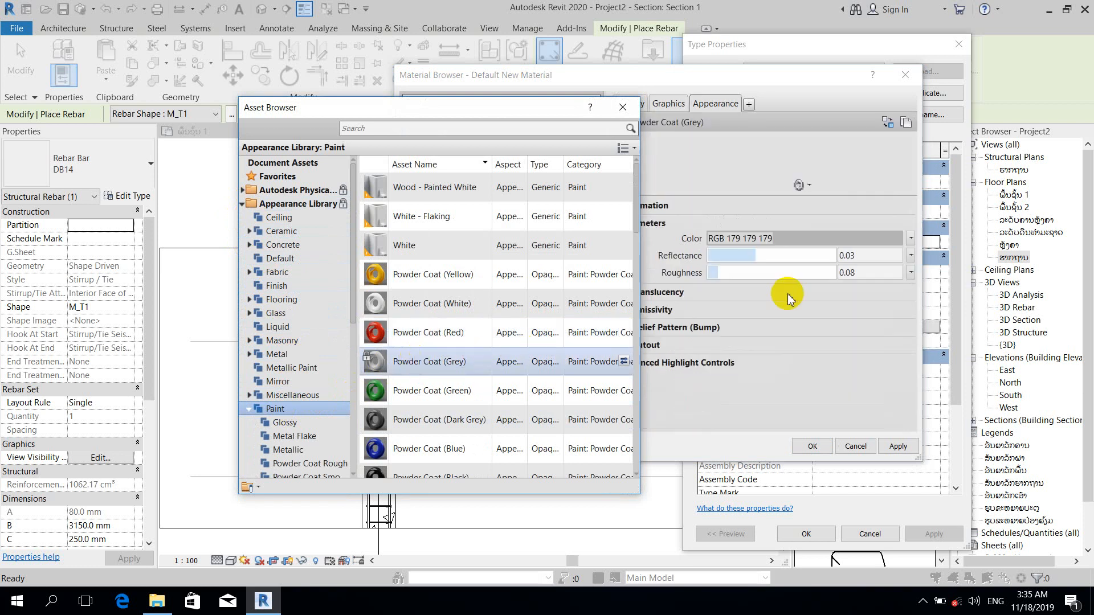
click(814, 447)
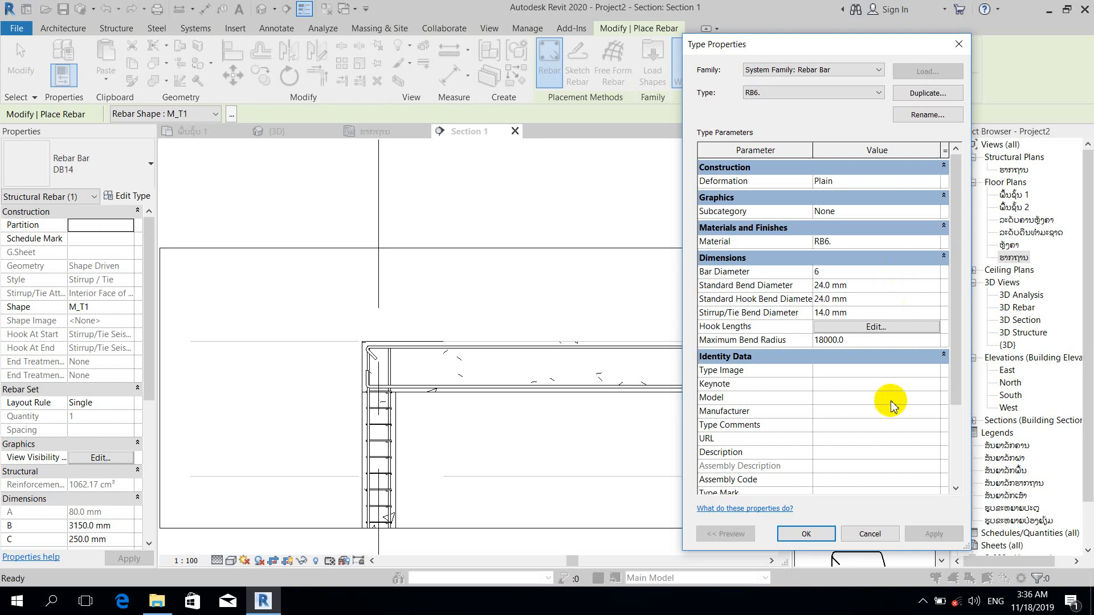
click(795, 534)
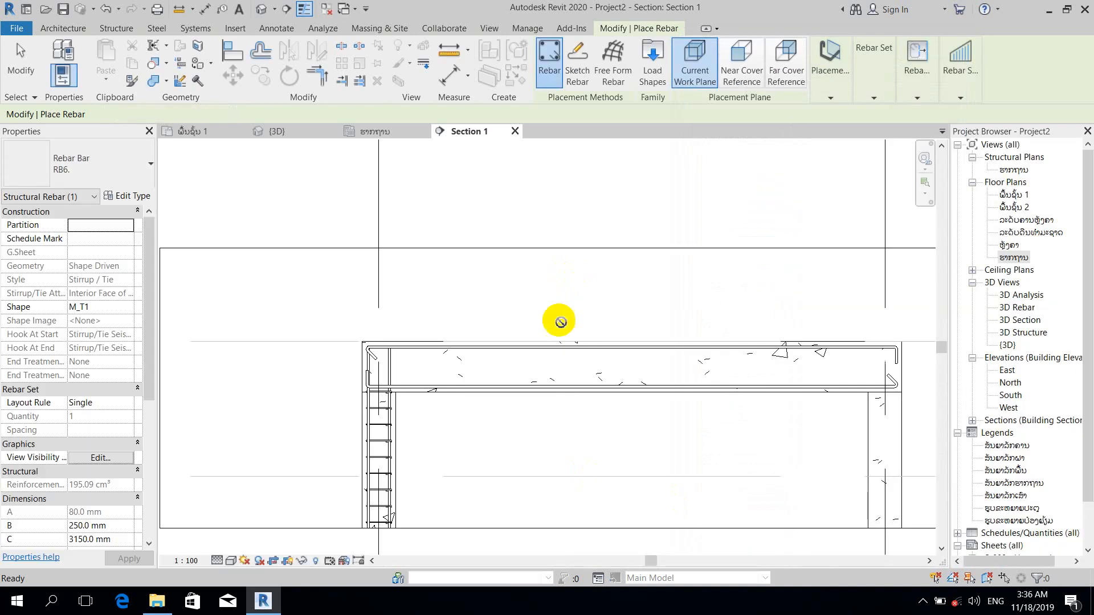
Place one RB6. stirrup of shape M_T1 perpendicular to cover, inside the beam near its left column
scroll(518, 364, down, 4)
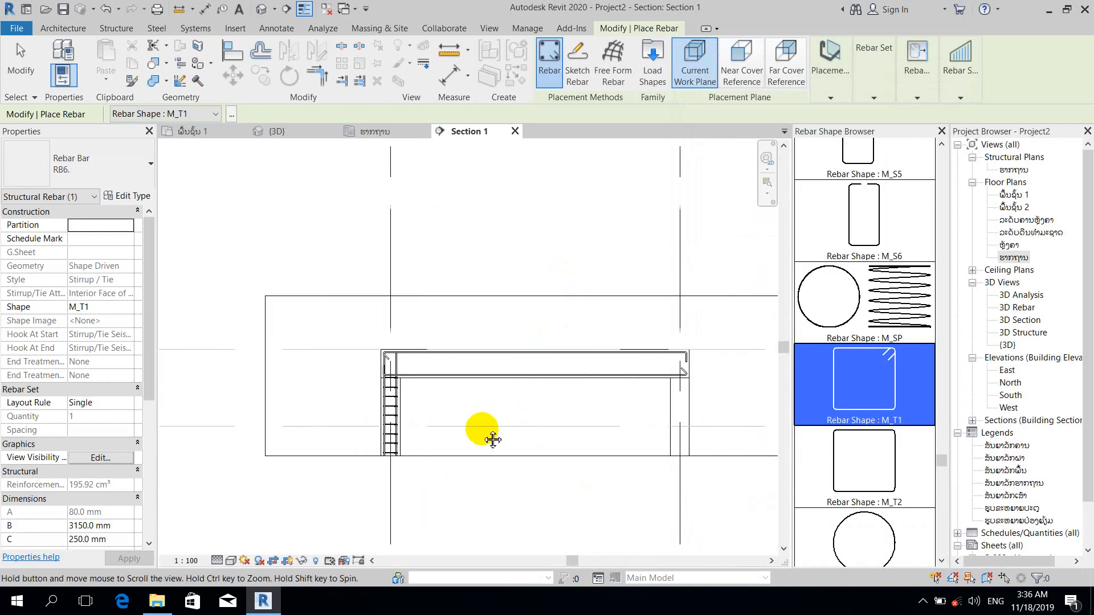
scroll(599, 370, up, 2)
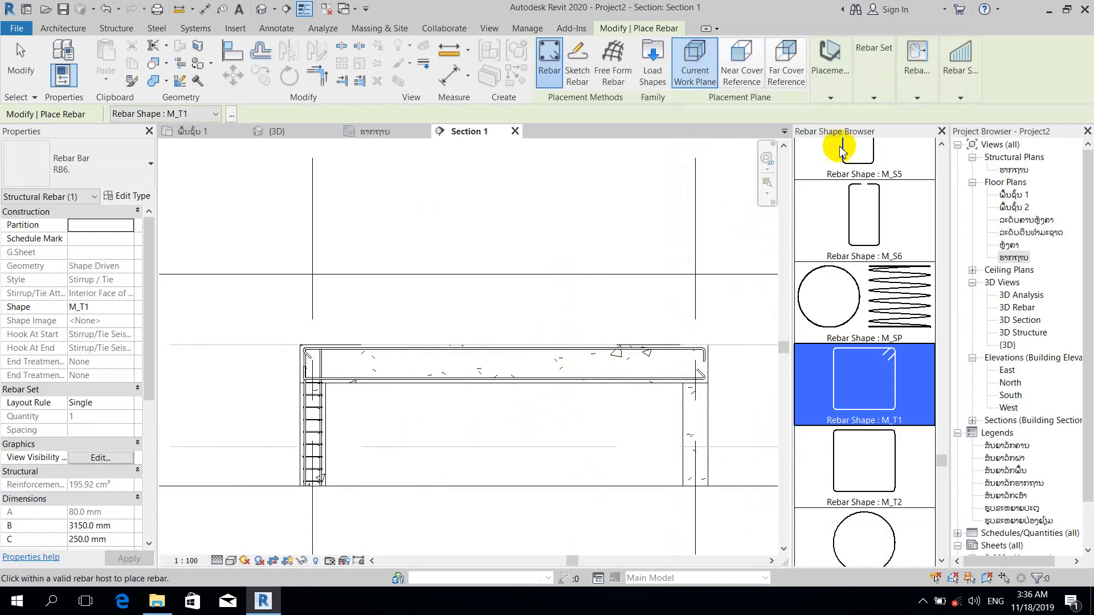
click(838, 89)
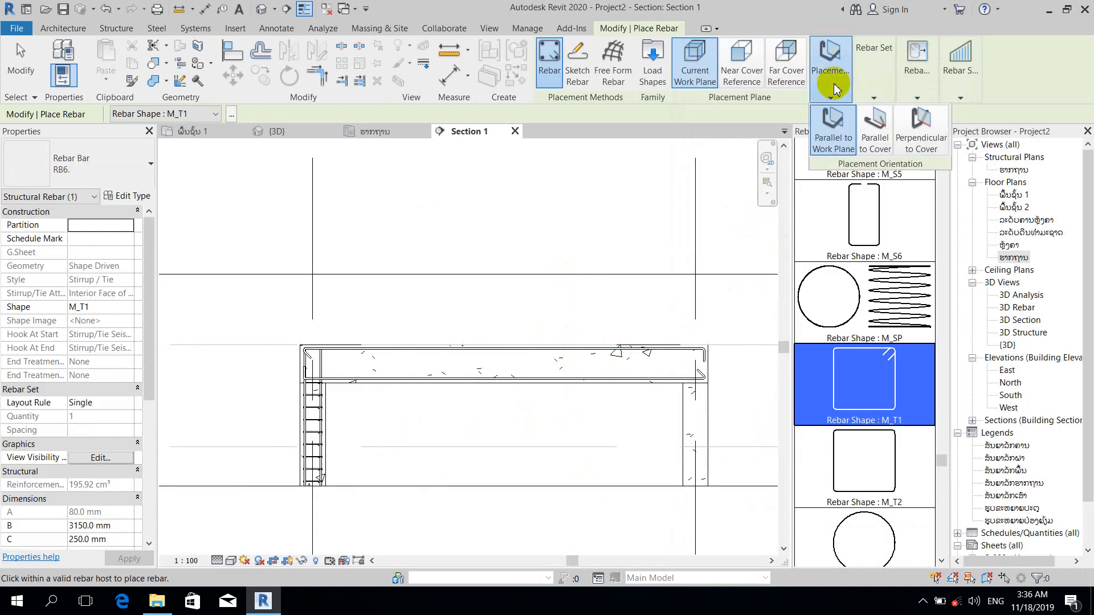
click(923, 143)
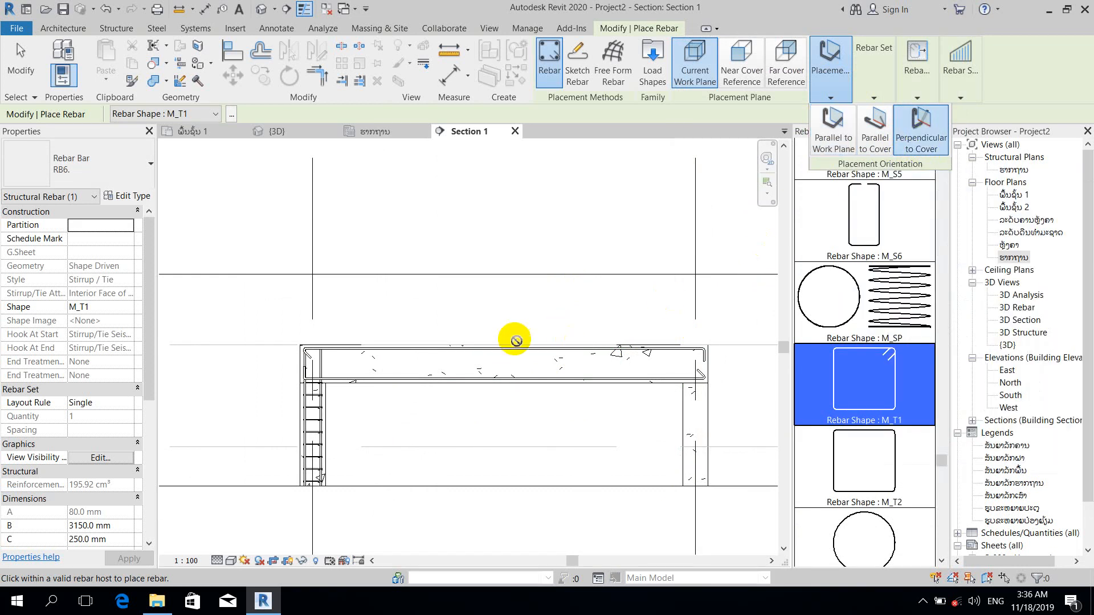
scroll(341, 368, up, 3)
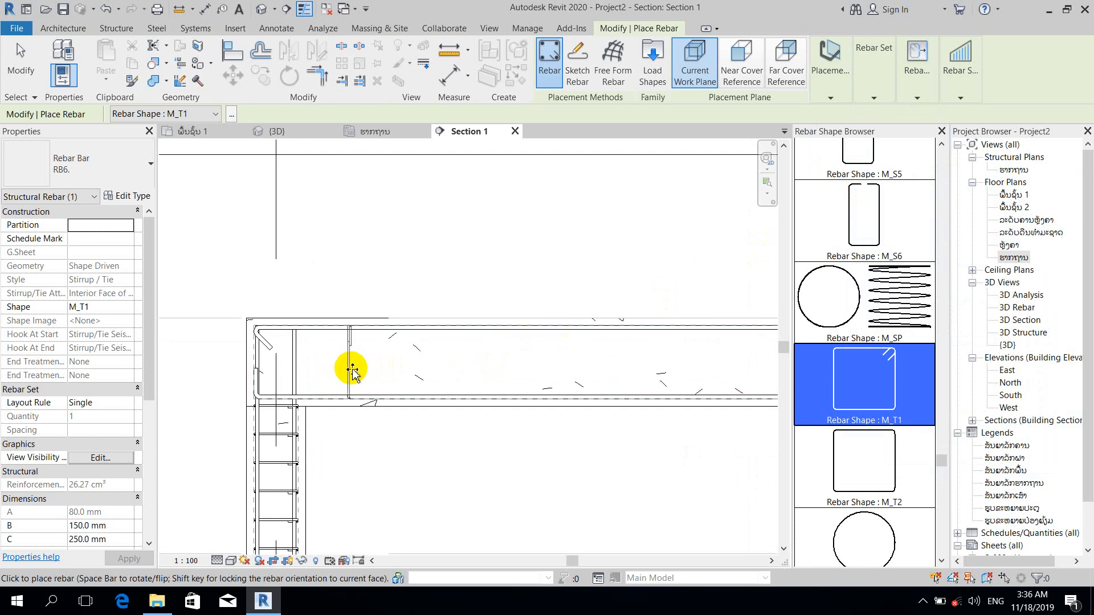
click(352, 370)
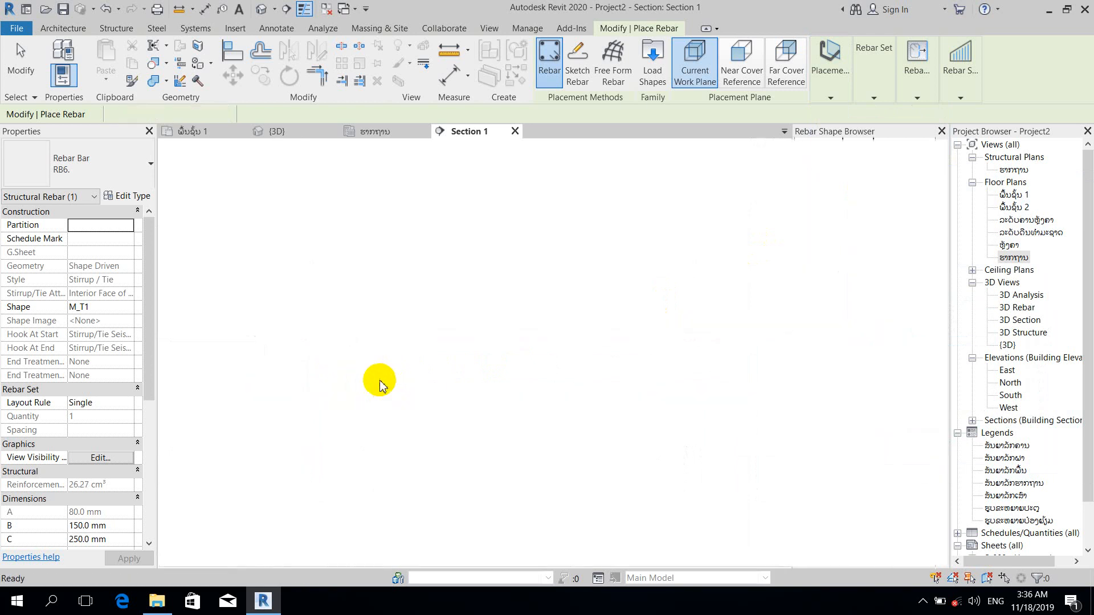
key(Escape)
Set the beam stirrup's rebar set layout to Maximum Spacing with 100 mm spacing
scroll(365, 348, up, 2)
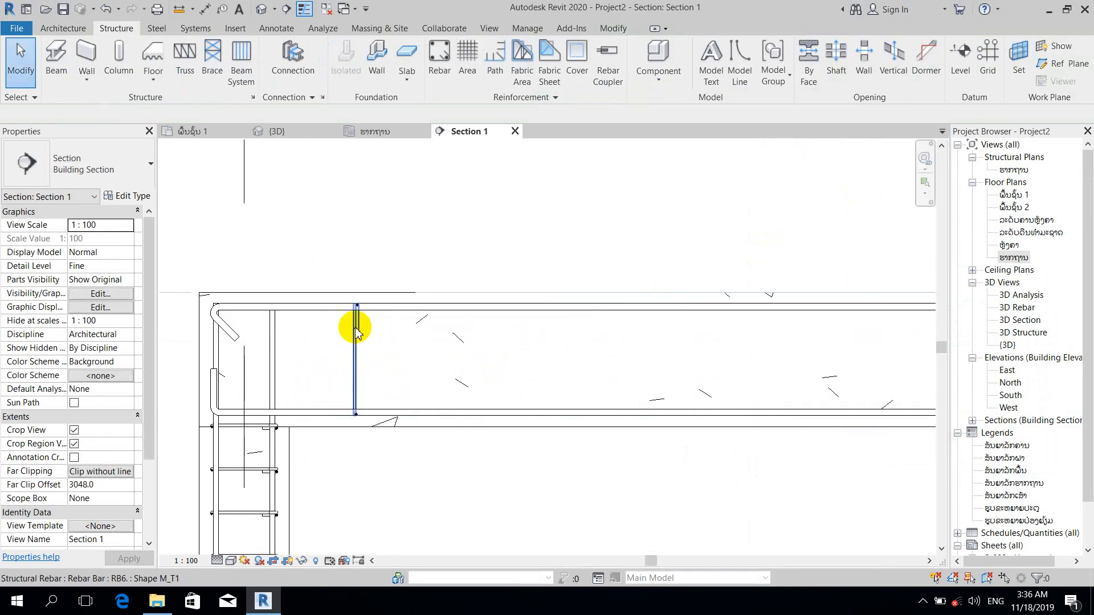
click(356, 331)
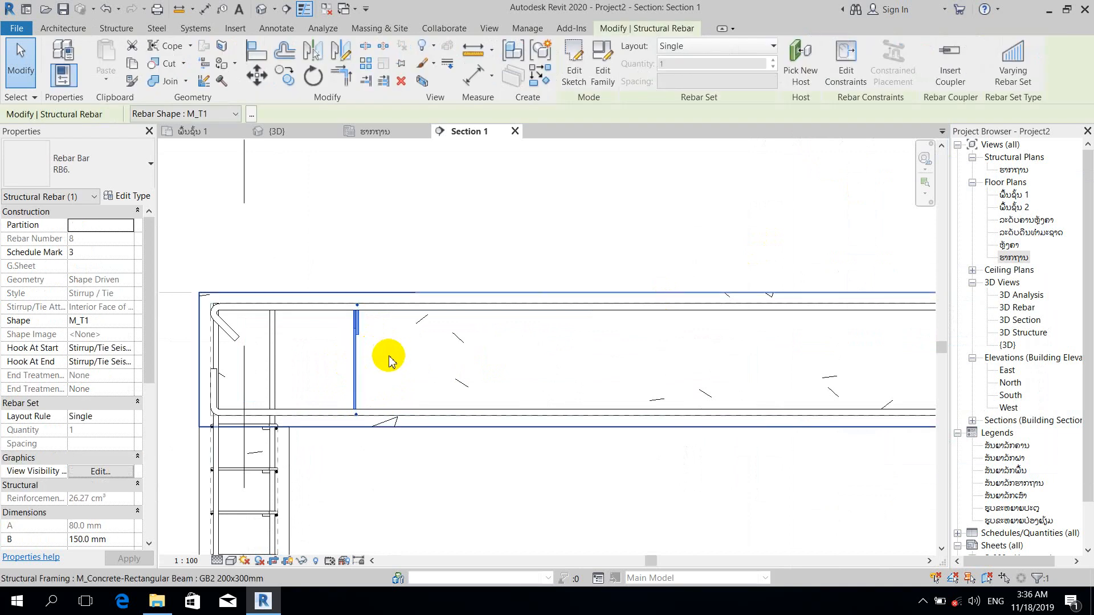
click(692, 50)
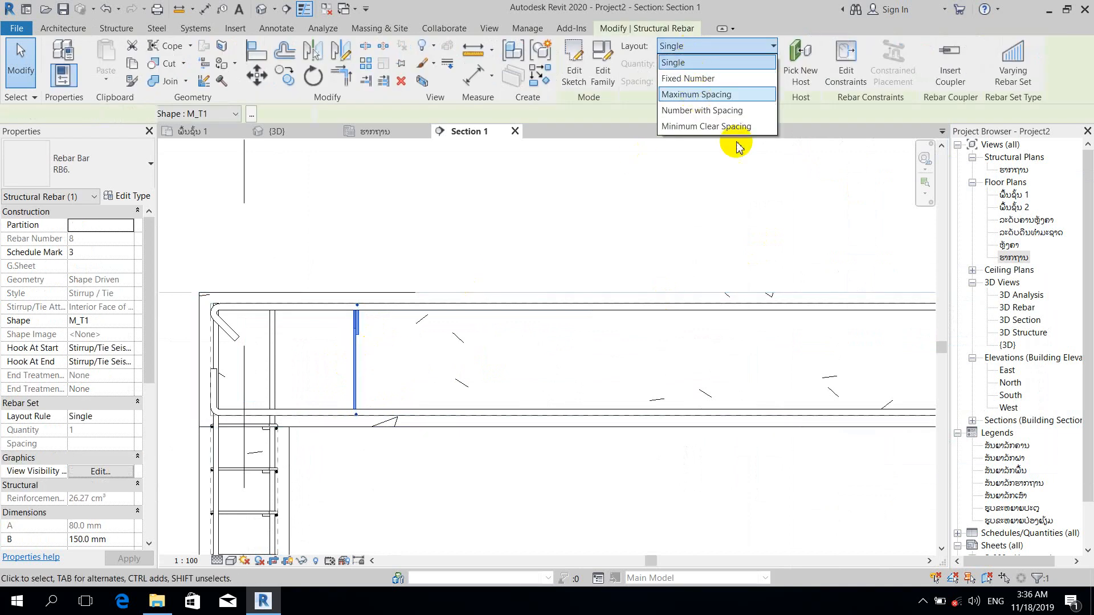
key(Return)
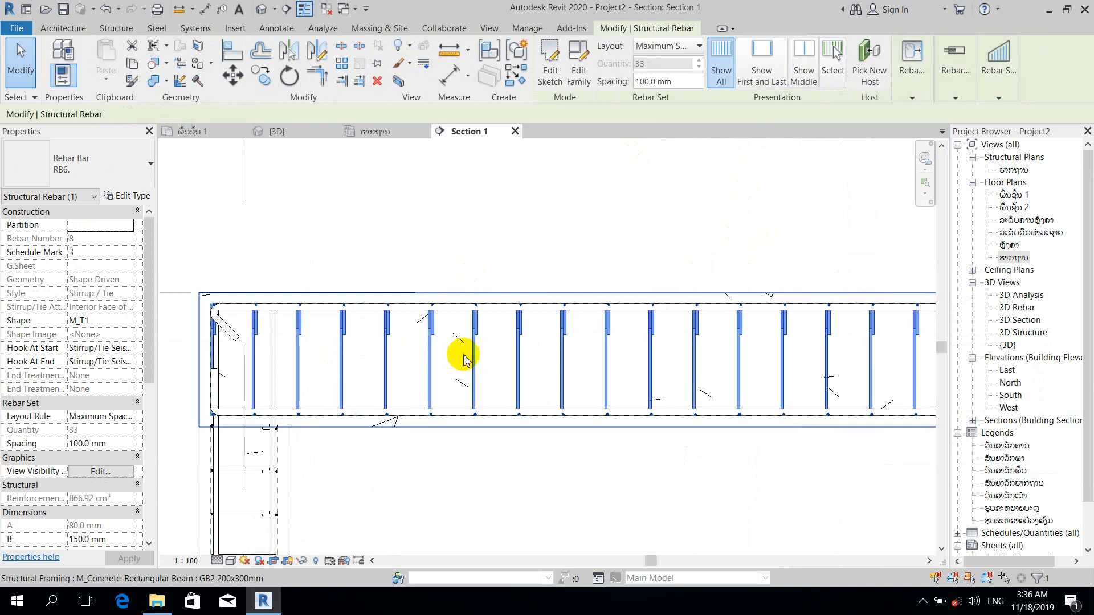
scroll(475, 396, down, 5)
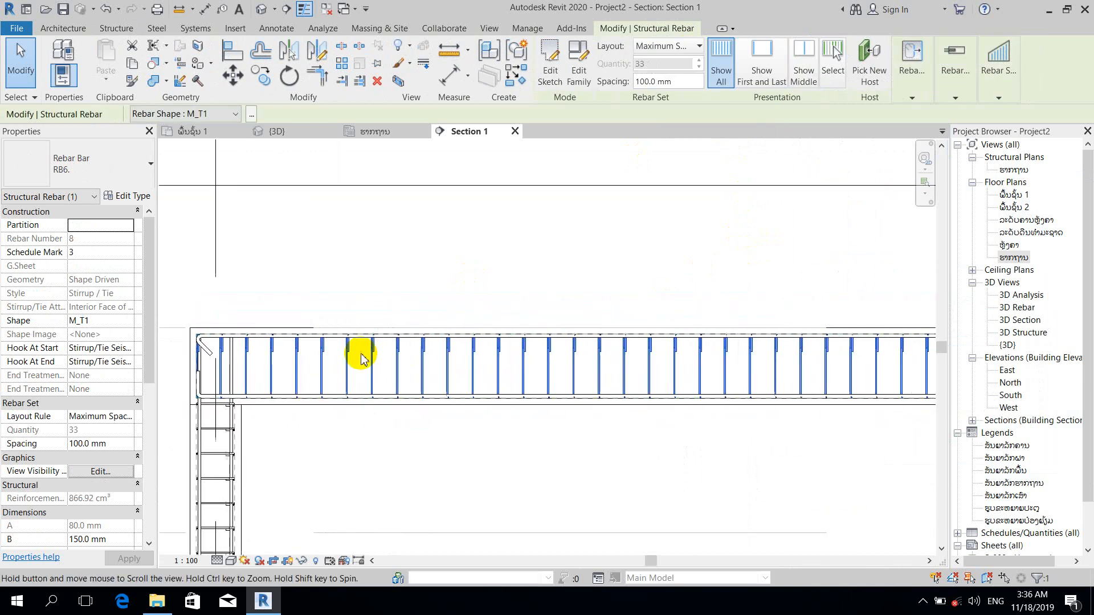
middle_drag(601, 441, 540, 445)
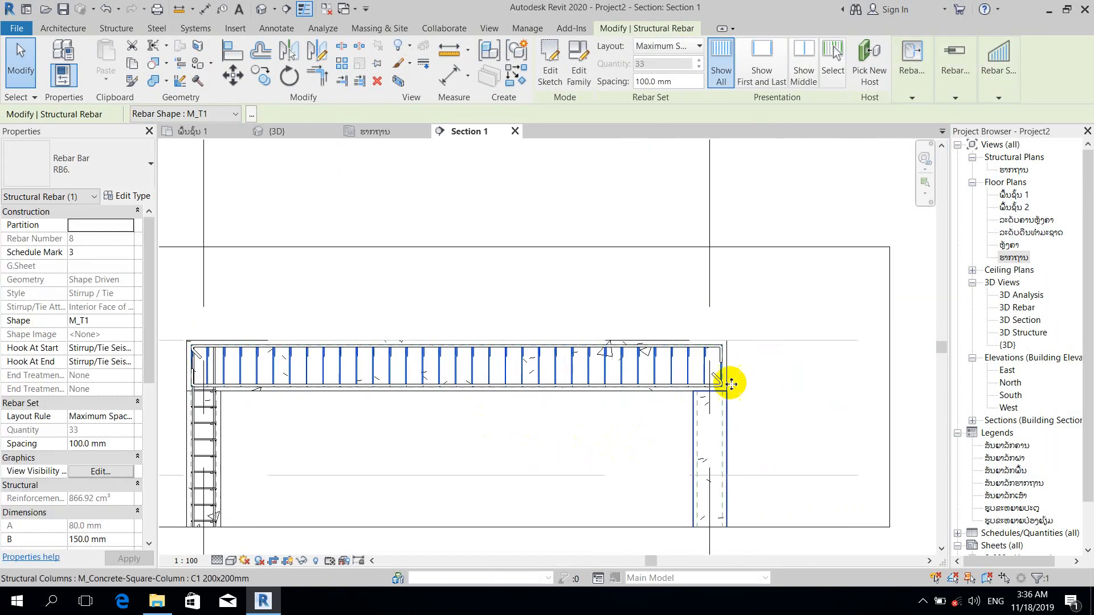
click(801, 297)
Shorten the beam's RB6. stirrup set at its right end, pulling the last stirrup back to the right column's inner face
scroll(713, 365, up, 2)
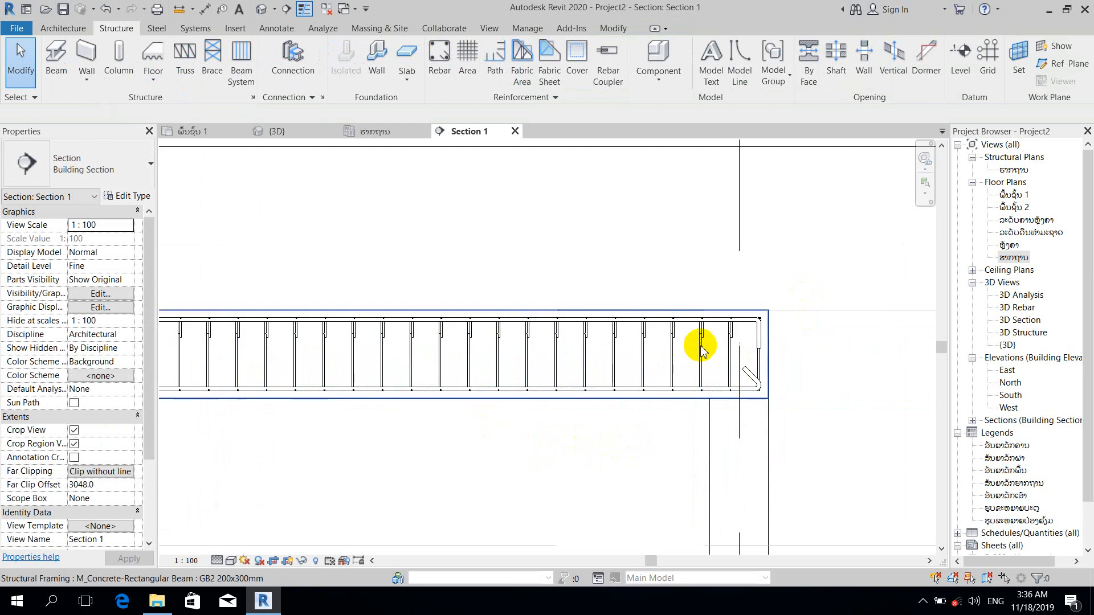
click(751, 359)
scroll(758, 351, up, 1)
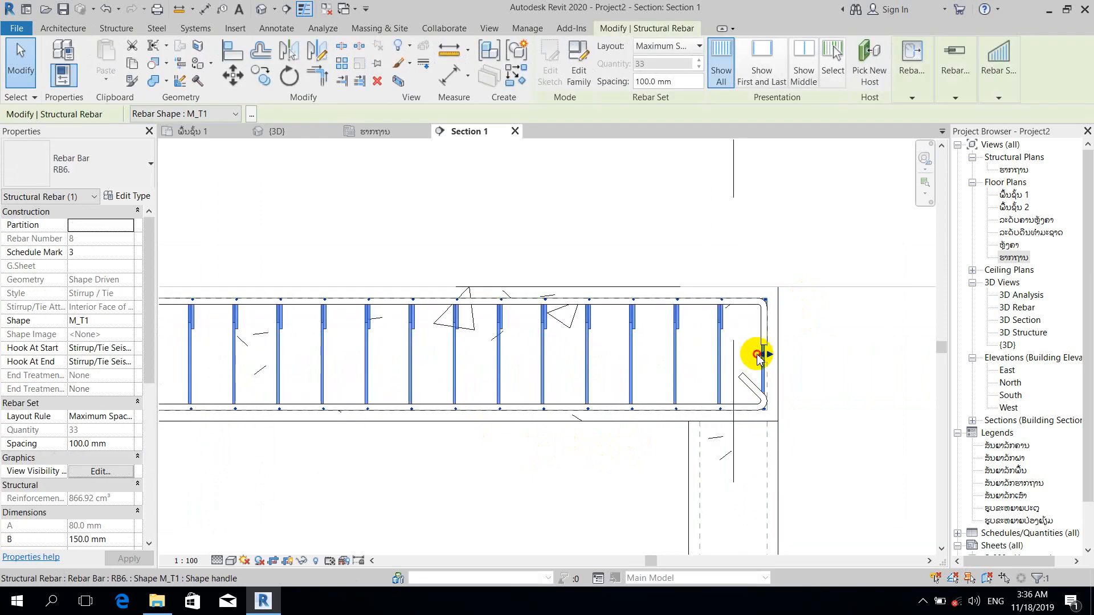
drag(689, 366, 682, 367)
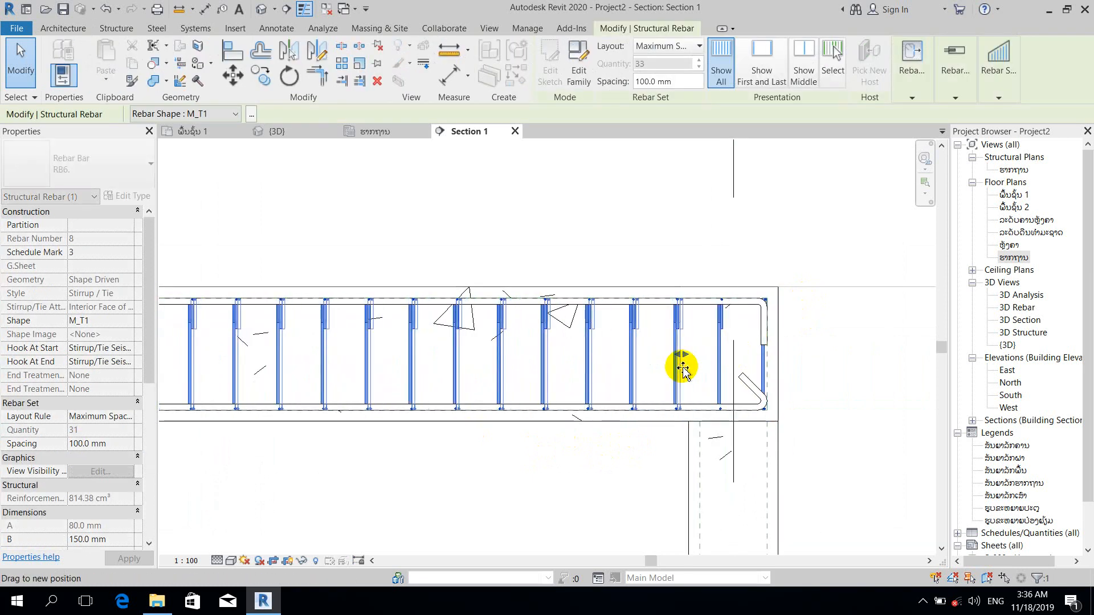
scroll(655, 393, down, 2)
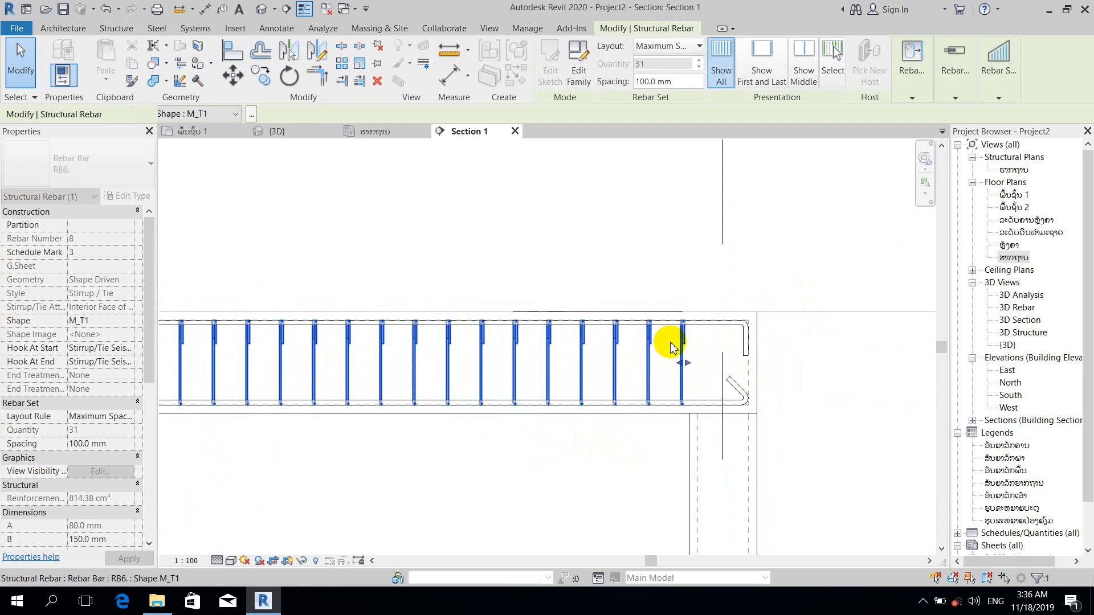
Pull the stirrup set's left end in to the left column's inner face and deselect the set
middle_drag(588, 415, 488, 408)
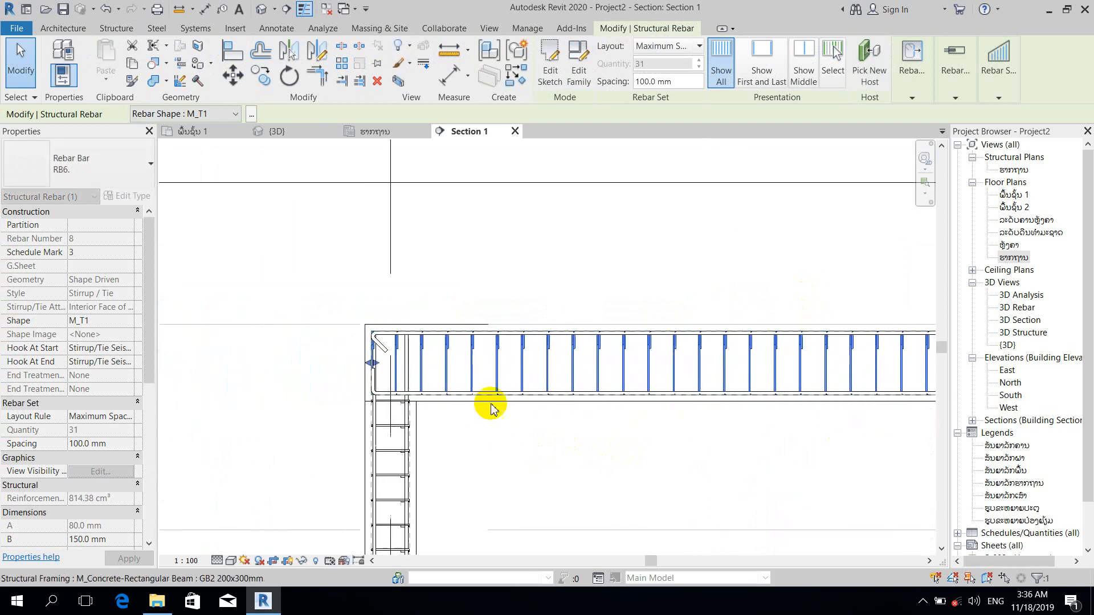
drag(410, 371, 411, 367)
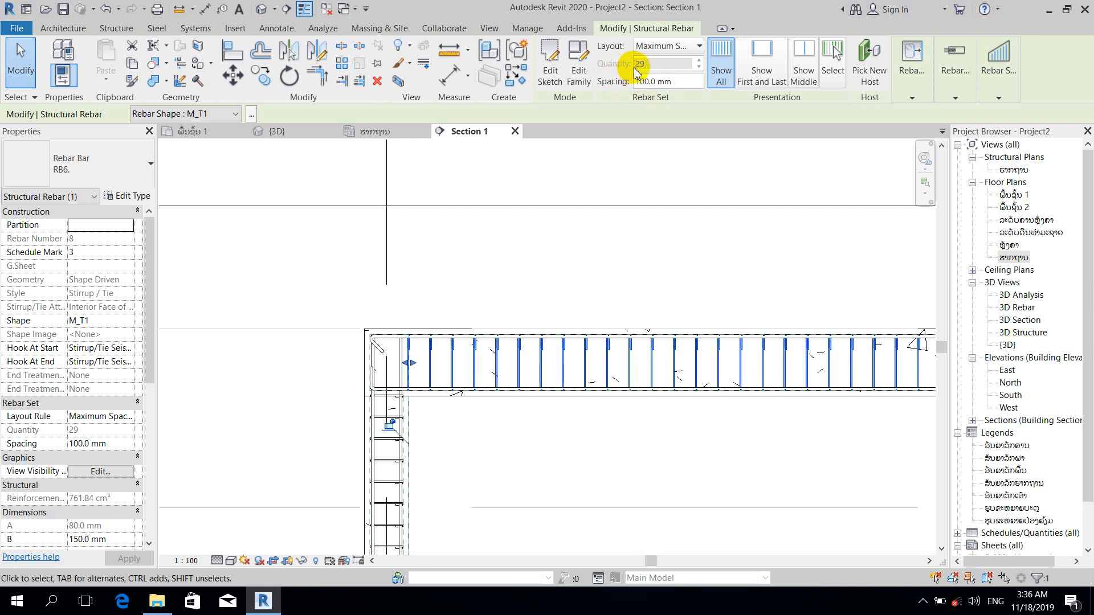
scroll(669, 300, down, 1)
middle_drag(669, 300, 527, 305)
click(552, 280)
scroll(530, 299, down, 1)
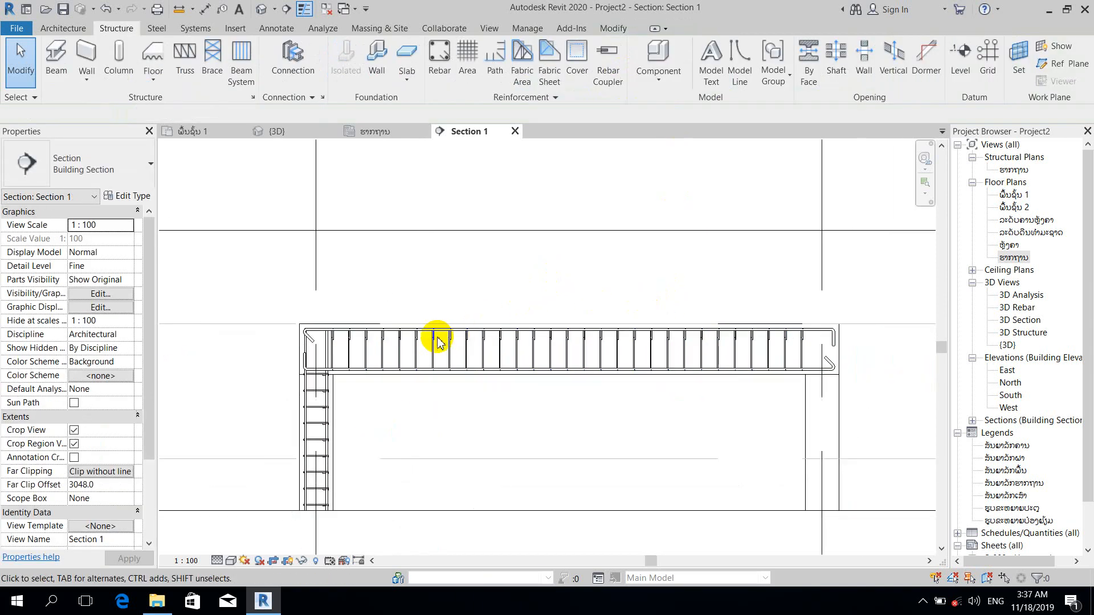
scroll(393, 154, up, 1)
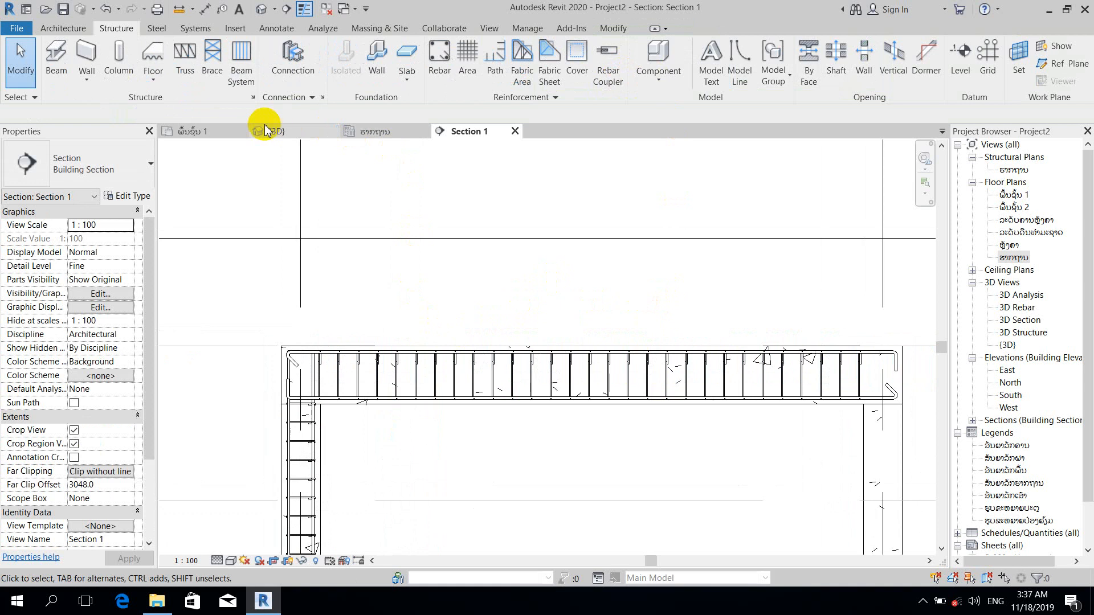
In the ພື້ນຊັ້ນ 1 floor plan, cut a section across the beam between grids D and C, with its depth shortened to about 1467 mm
click(194, 136)
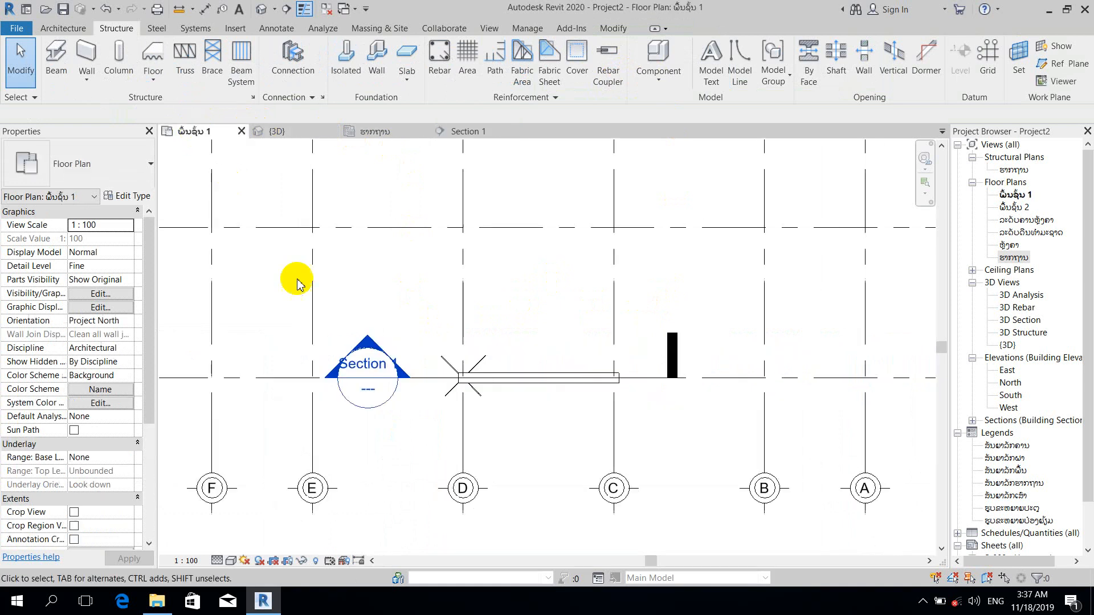
scroll(530, 376, up, 2)
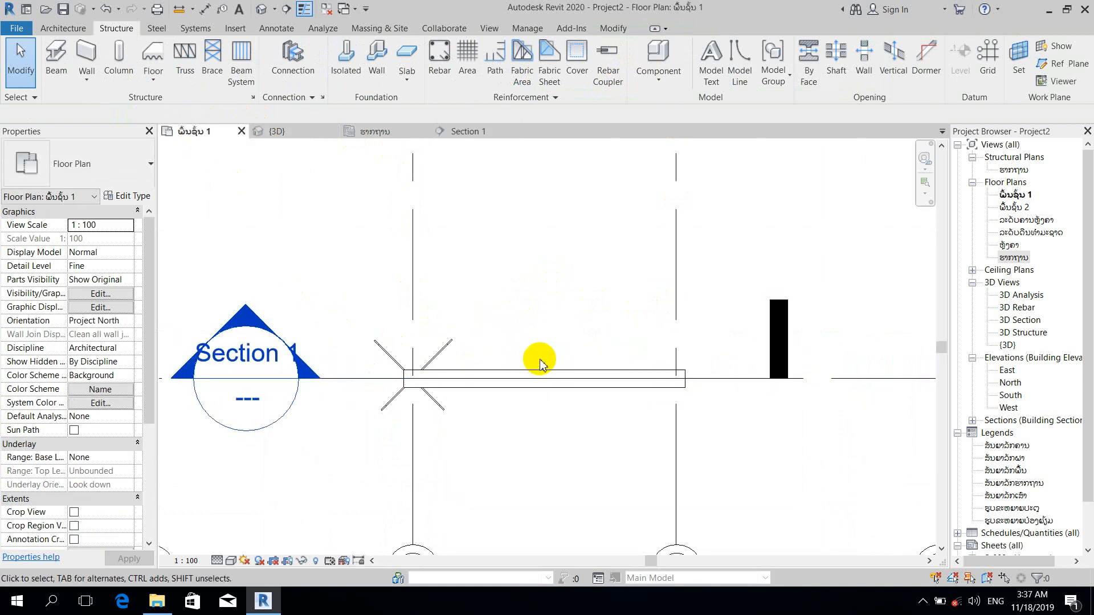
scroll(540, 362, up, 1)
scroll(523, 353, down, 2)
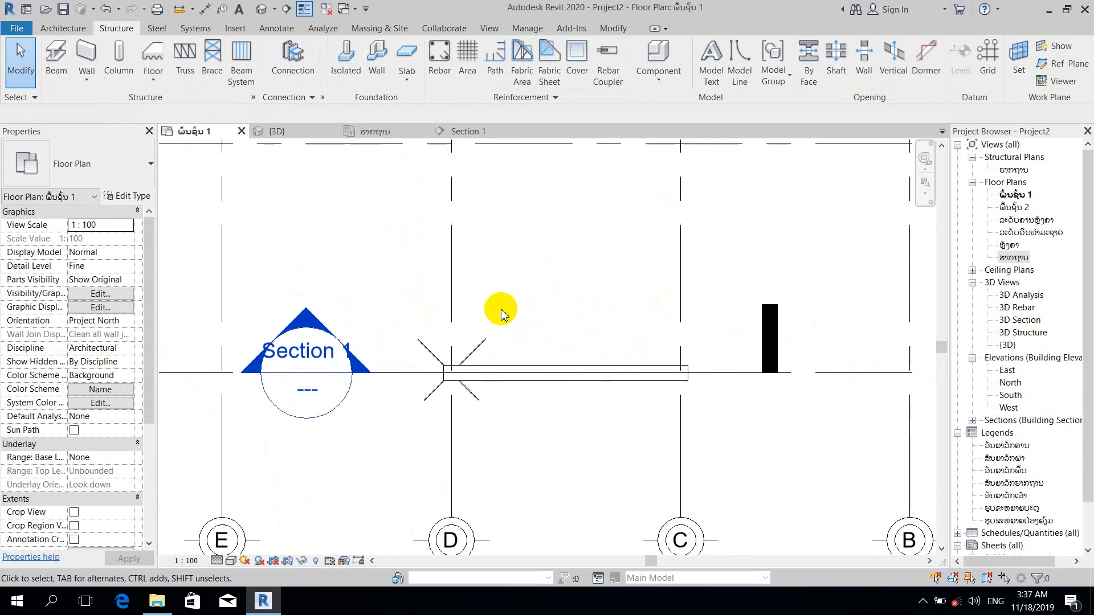
click(489, 28)
click(430, 54)
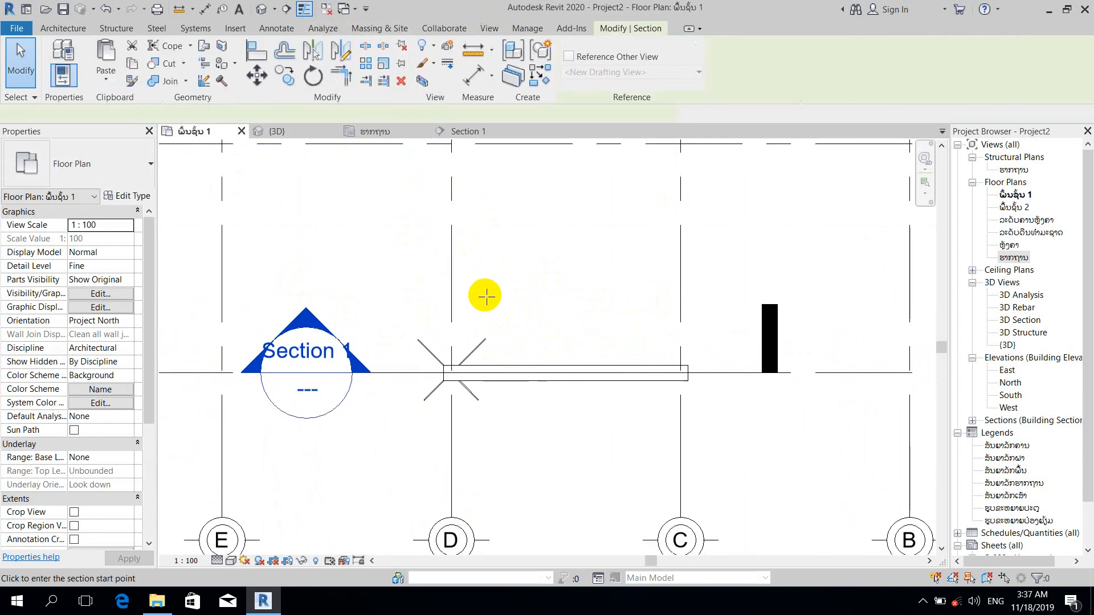
click(518, 345)
click(516, 424)
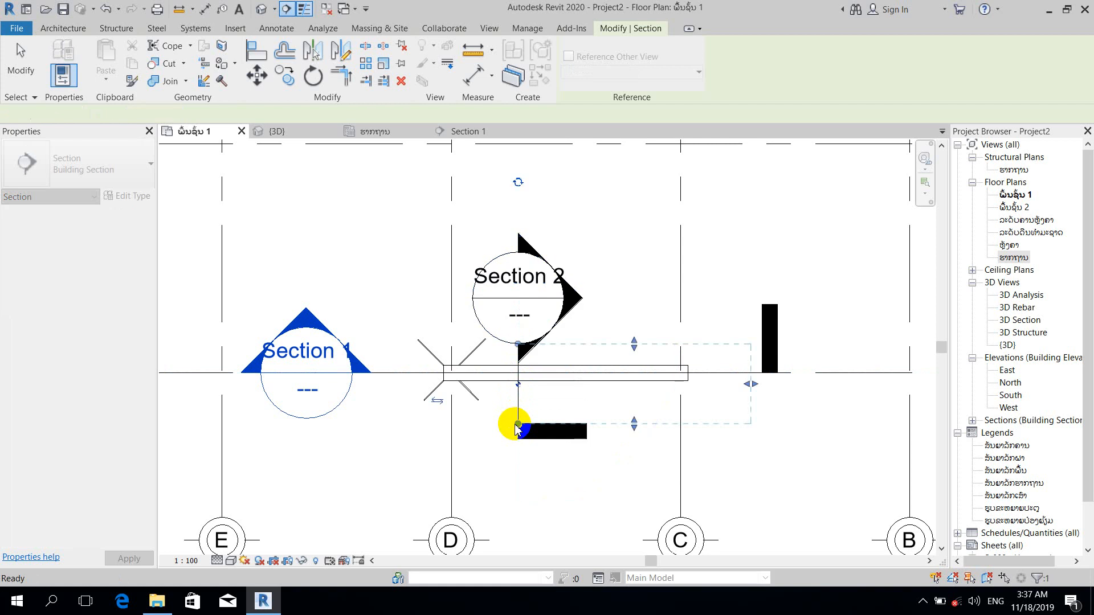
drag(750, 383, 621, 385)
click(620, 399)
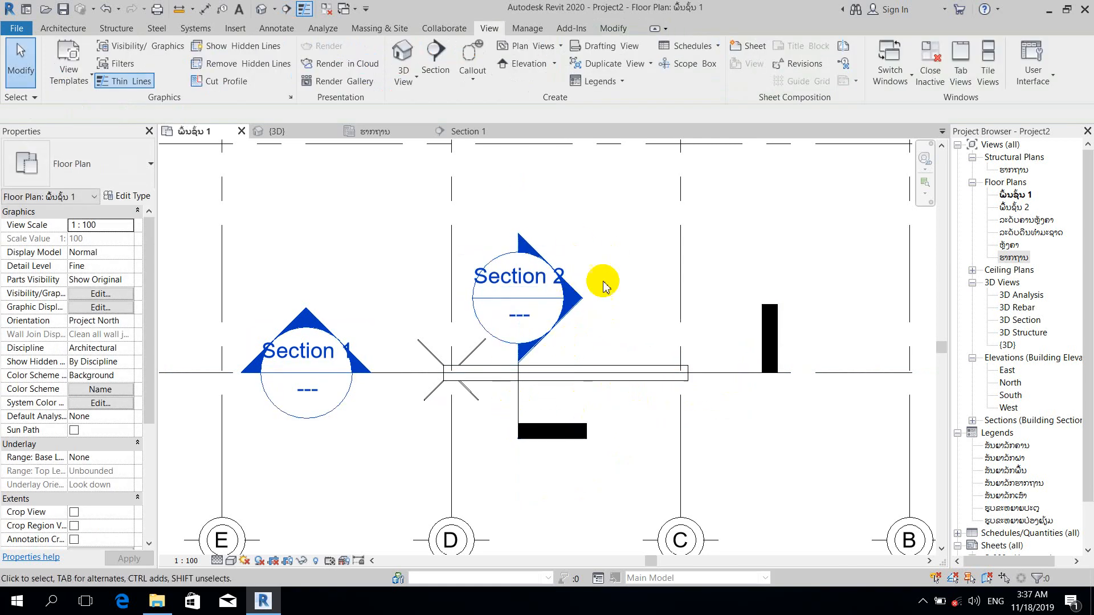
Set the floor plan's view scale to 1:50
click(518, 407)
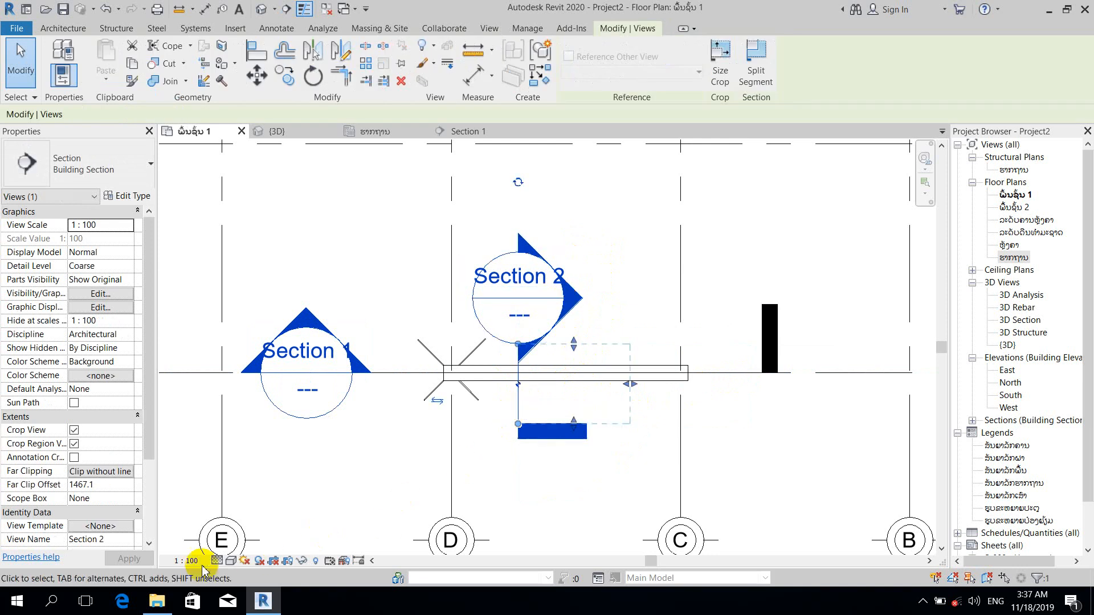
click(184, 563)
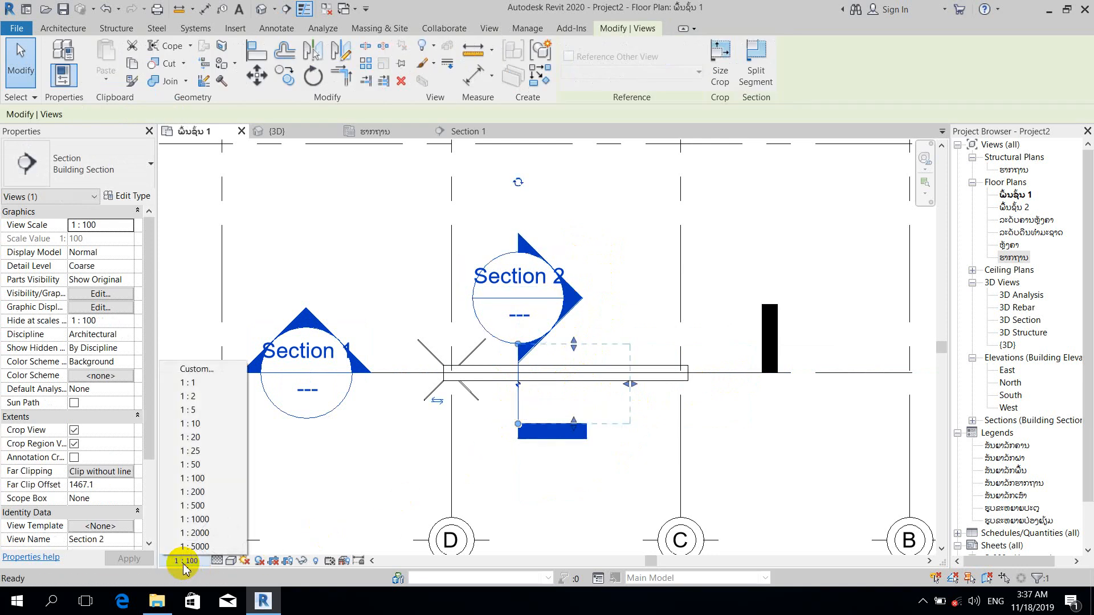
click(348, 433)
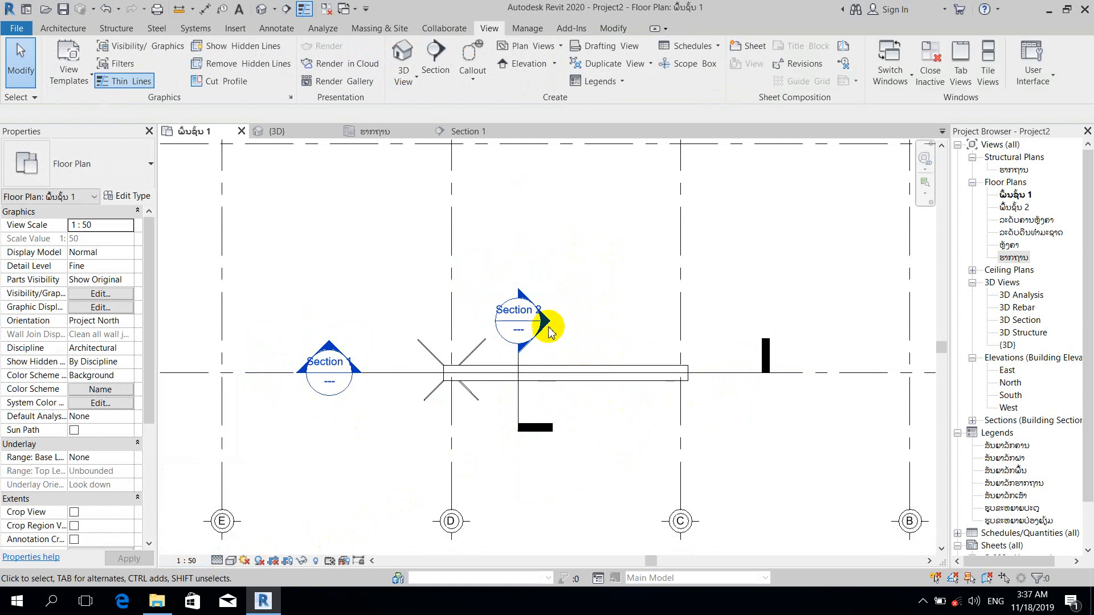
Open the Section 2 view at the beam's cross-section and set its detail level to Fine
scroll(546, 325, up, 2)
double_click(545, 310)
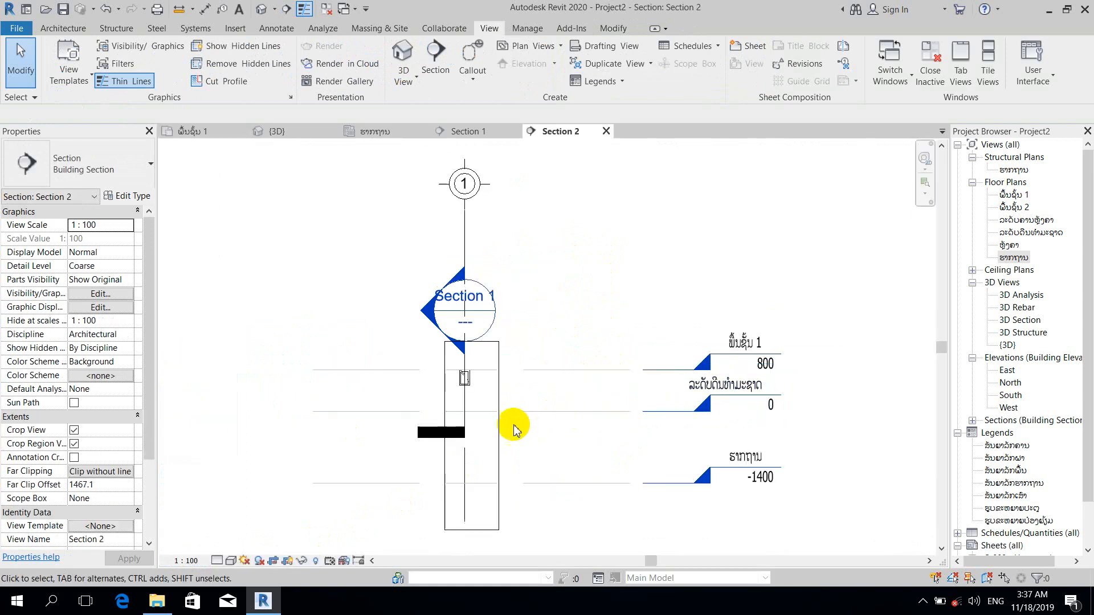
scroll(464, 374, up, 3)
scroll(467, 288, up, 2)
middle_drag(457, 366, 476, 220)
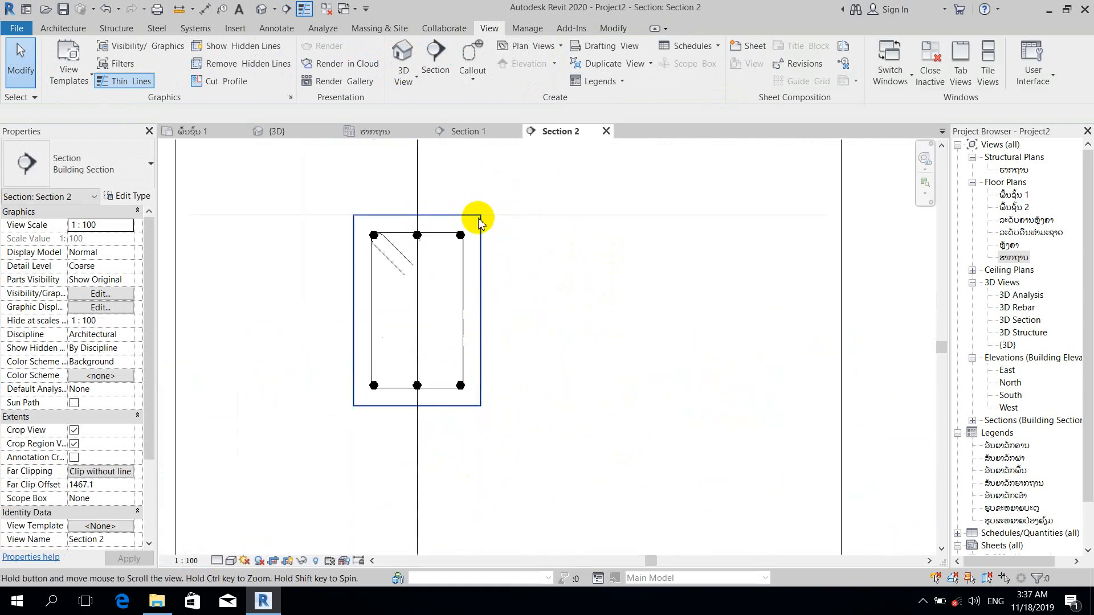
click(212, 561)
click(231, 551)
scroll(452, 207, up, 2)
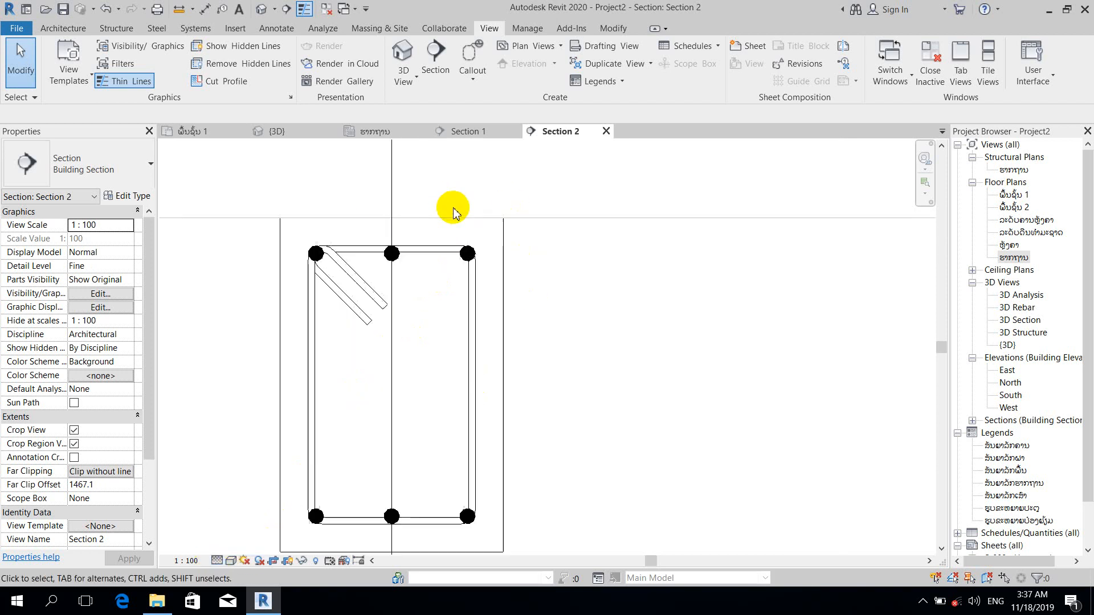
Move the top DB14 bar set down about 7 mm so the bars sit inside the stirrup's top leg
click(450, 270)
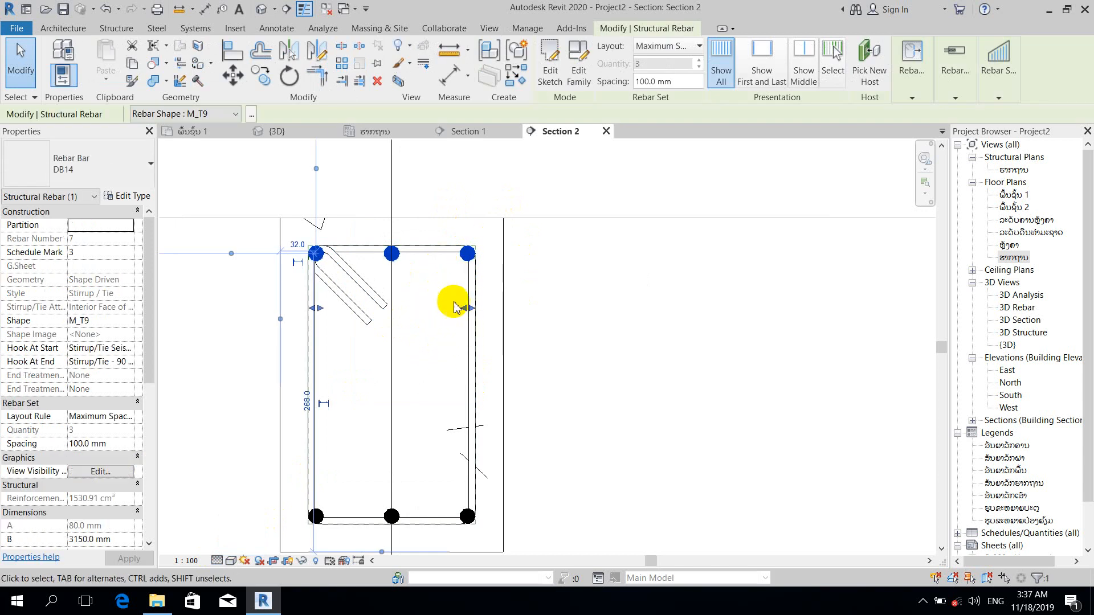
scroll(455, 307, up, 3)
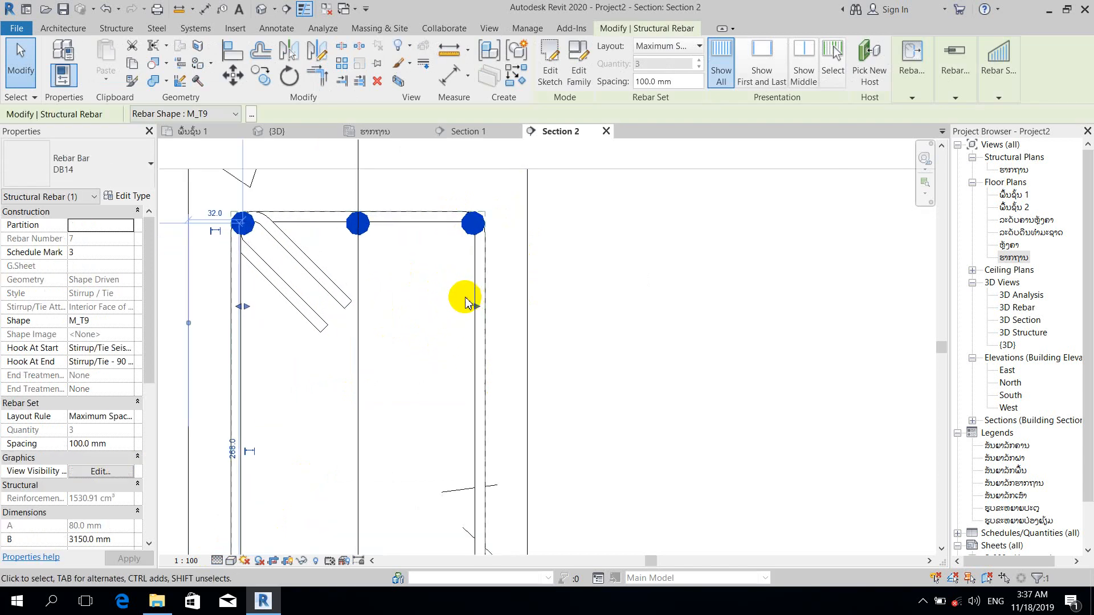
click(234, 79)
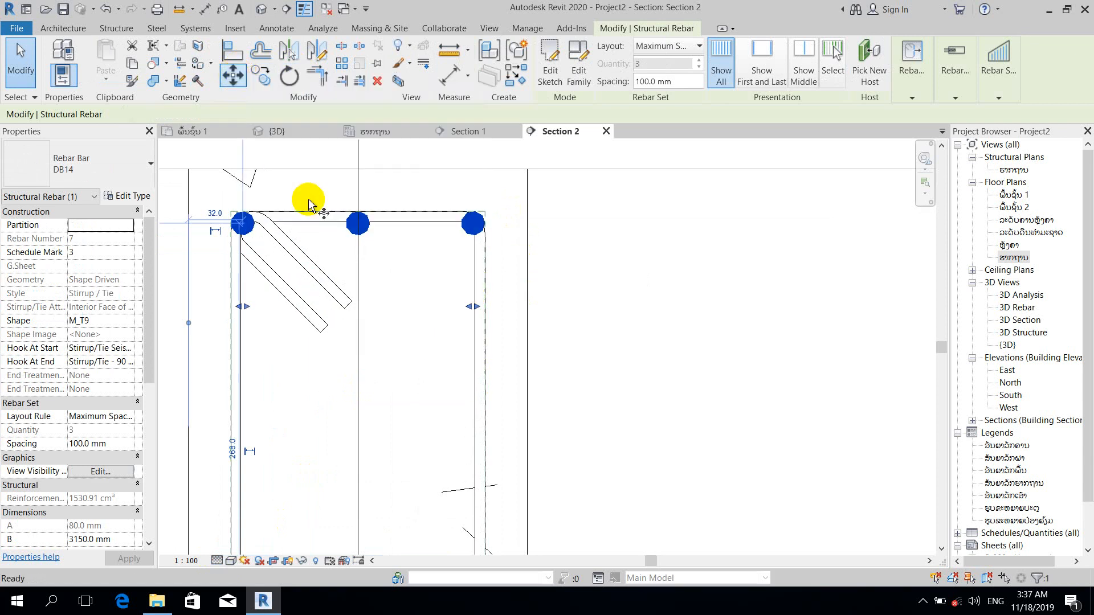
scroll(357, 211, up, 3)
click(365, 215)
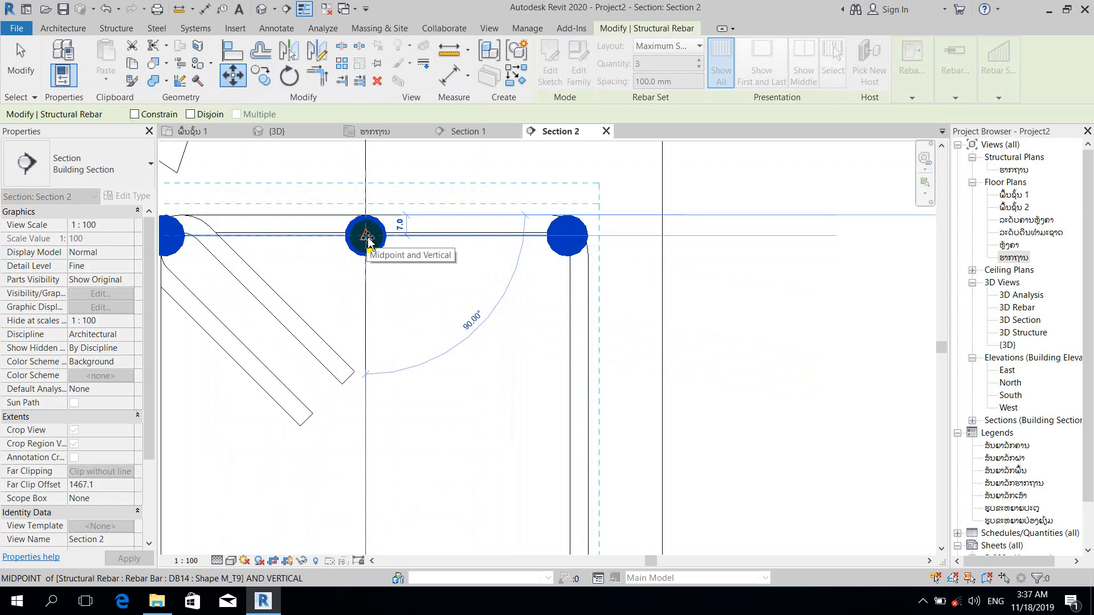
click(367, 243)
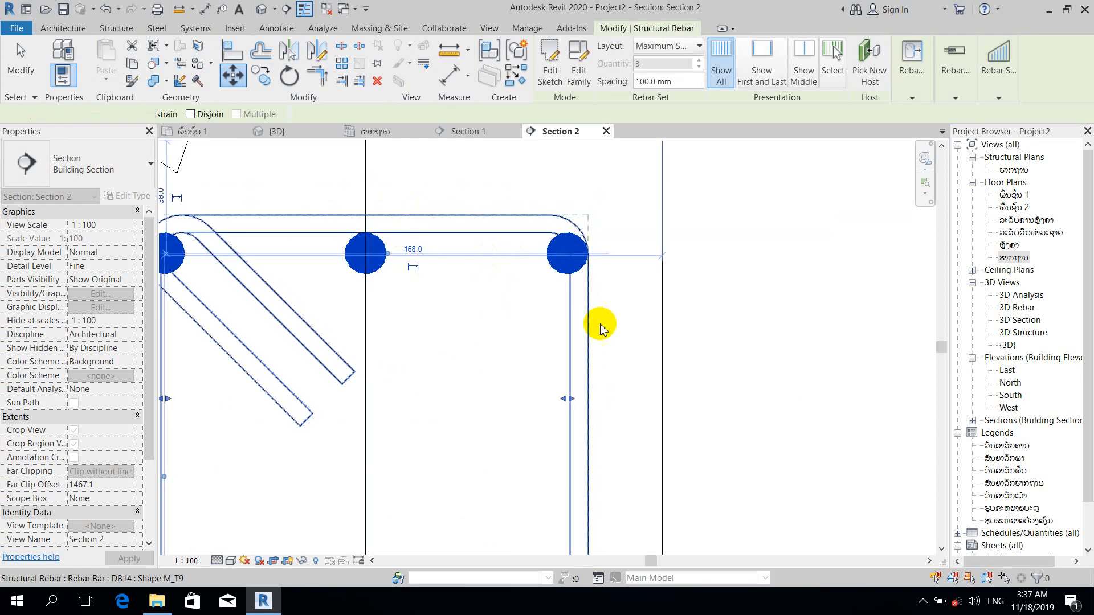
Pull both outer bars of the top DB14 set inward to clear the stirrup legs, with the left bar about 38 mm from the beam's side
click(563, 398)
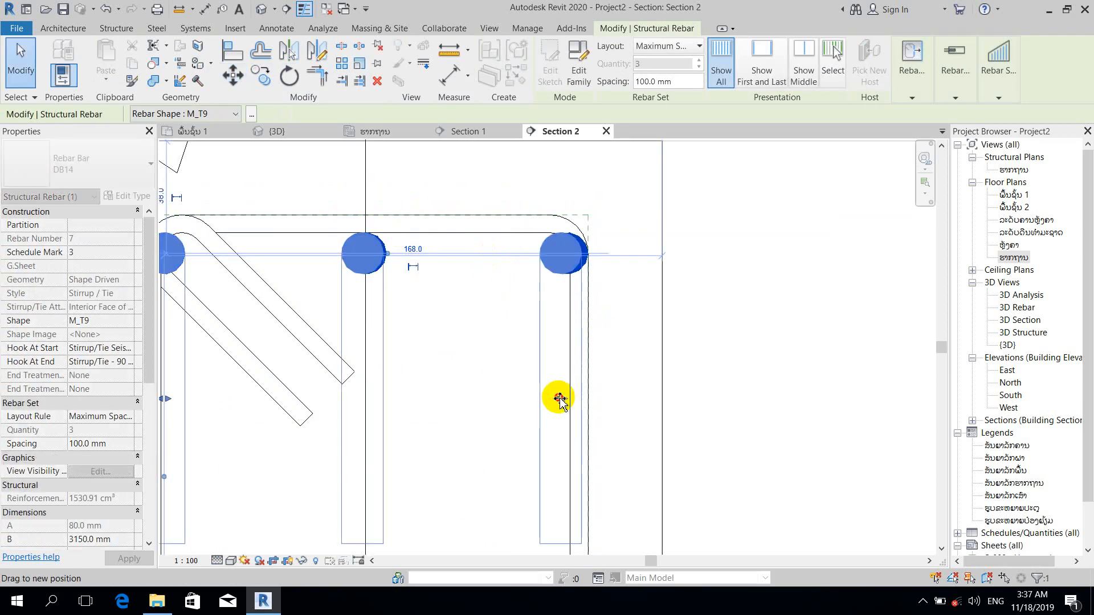
drag(560, 398, 549, 406)
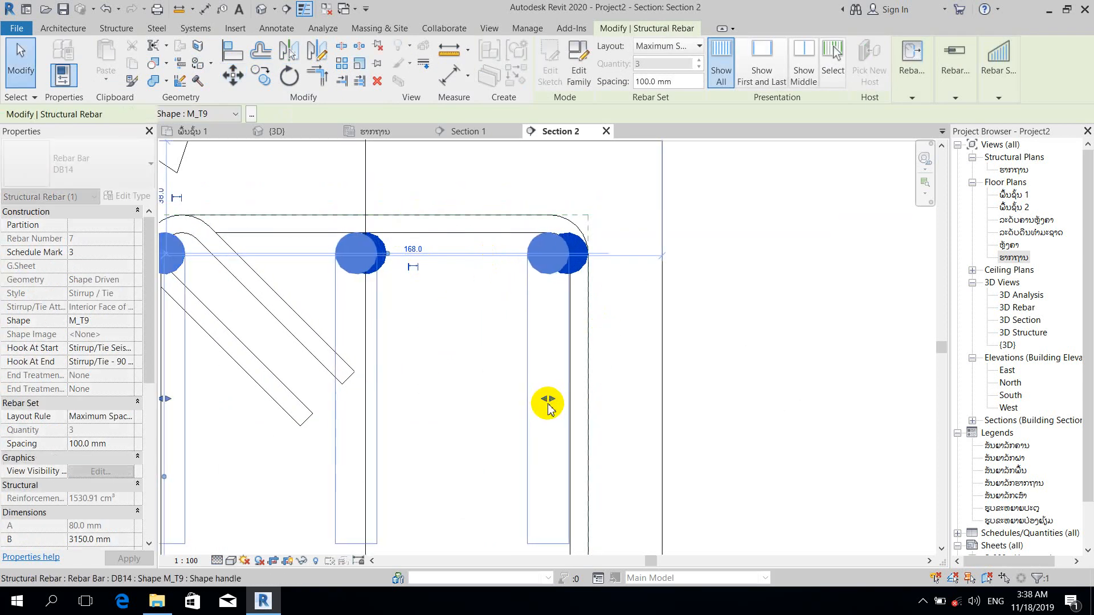
middle_drag(250, 402, 535, 378)
drag(459, 377, 476, 380)
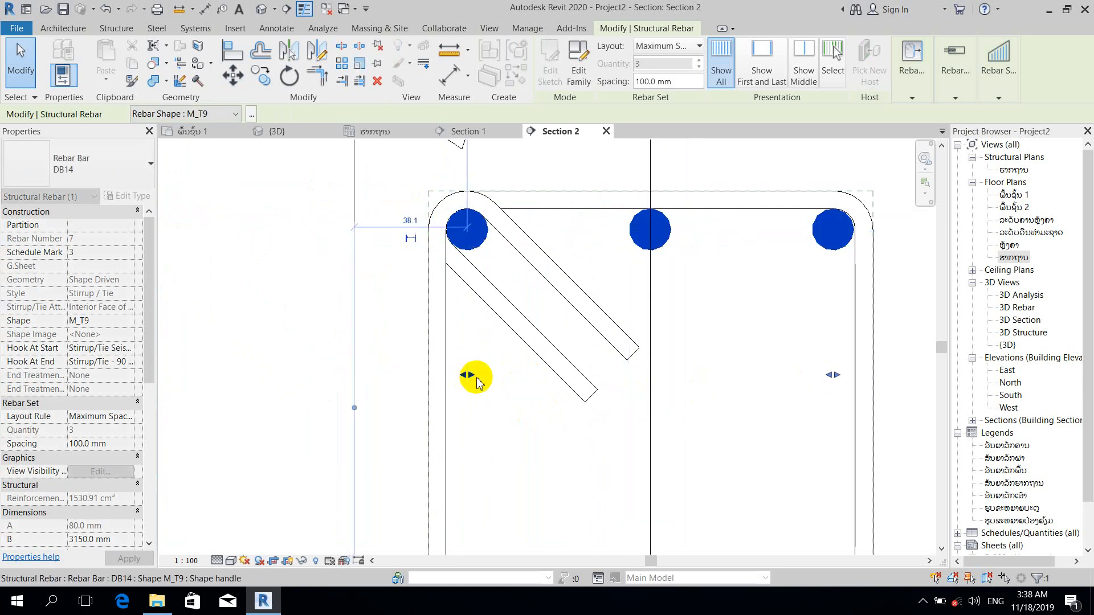
scroll(513, 379, down, 5)
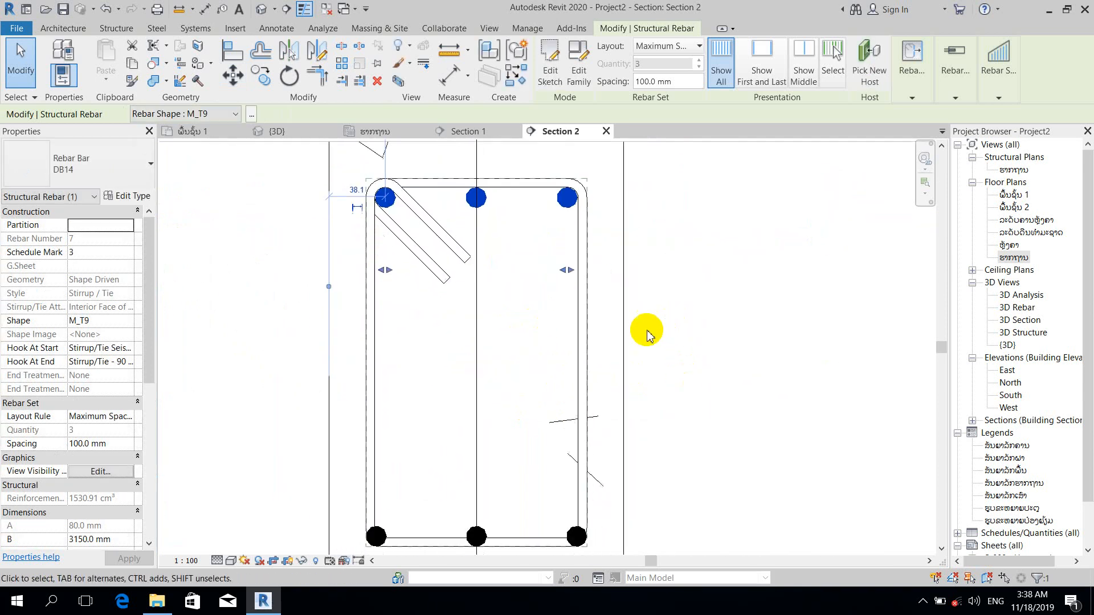
scroll(647, 334, down, 1)
click(633, 439)
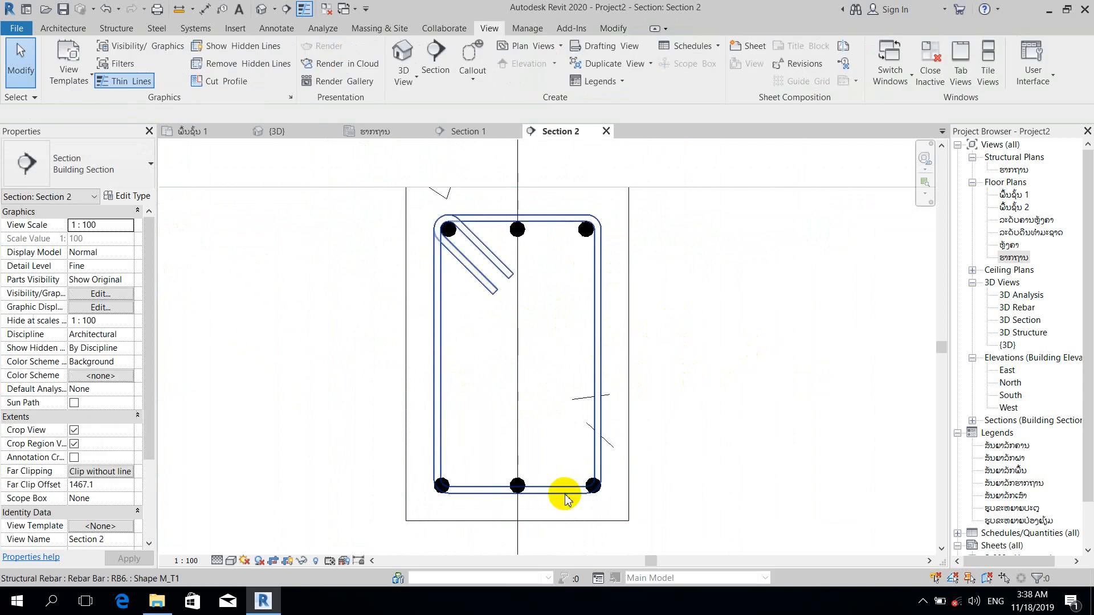
Move the bottom DB14 bar set up so the bars sit inside the stirrup's bottom leg
scroll(566, 499, up, 2)
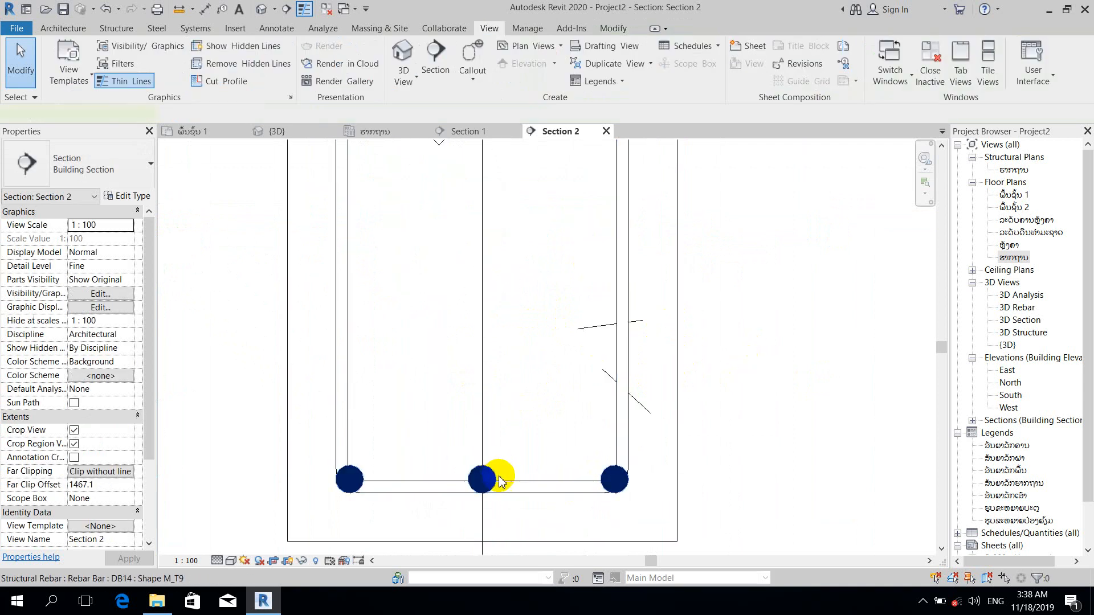
click(499, 480)
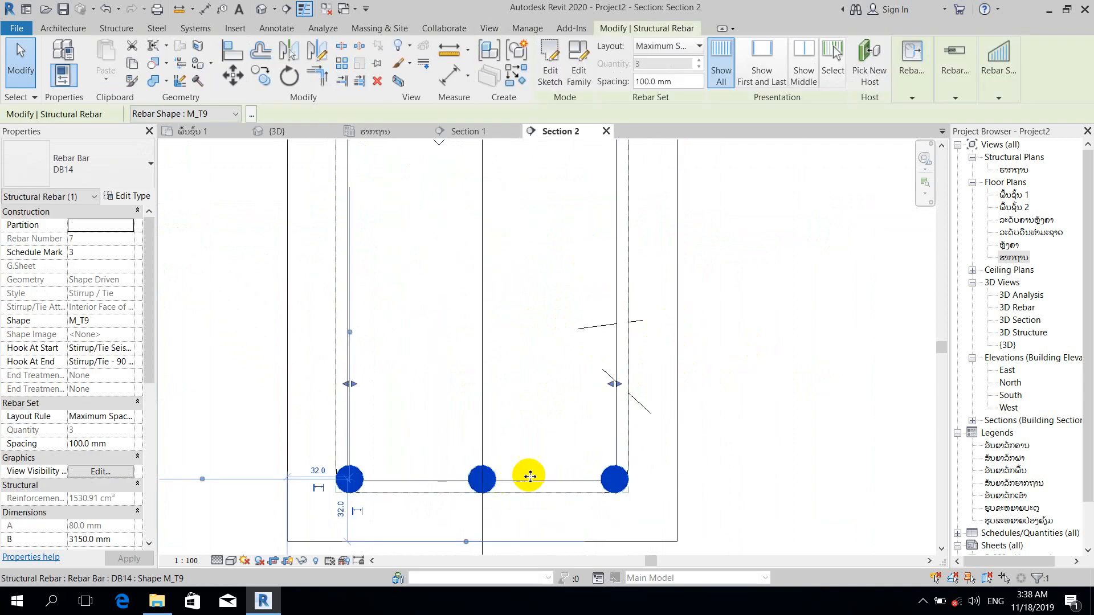
click(245, 79)
scroll(481, 482, up, 3)
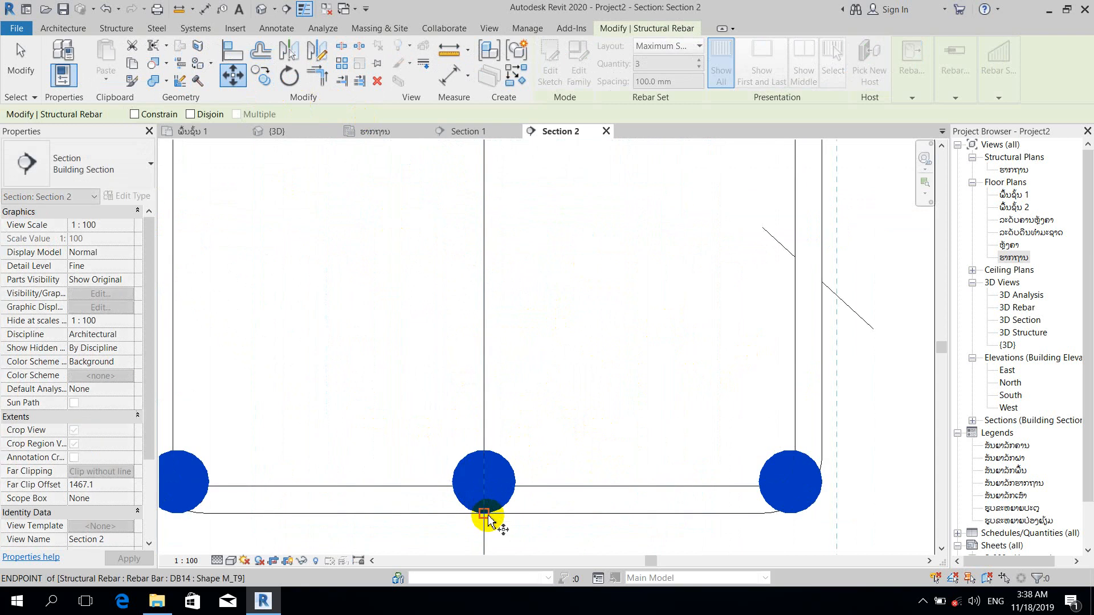
click(483, 482)
key(Escape)
scroll(712, 398, down, 3)
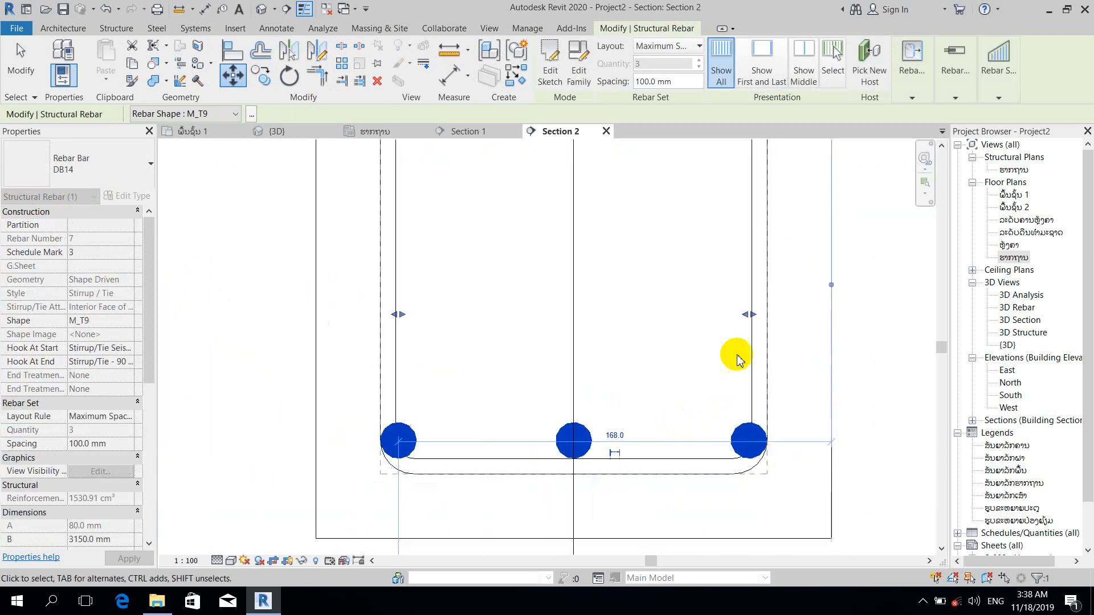
Pull both outer bars of the bottom DB14 set inward to clear the stirrup legs and deselect the set
drag(747, 314, 732, 315)
drag(402, 313, 431, 324)
scroll(542, 361, down, 5)
key(Escape)
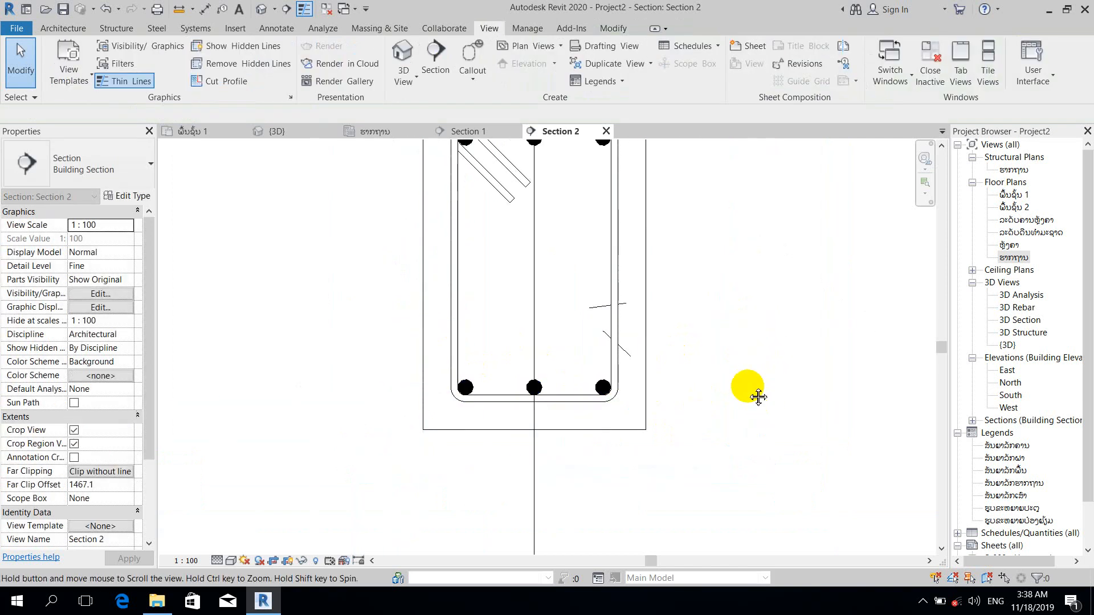
Switch to the Section 1 view showing the reinforced beam along its length
scroll(757, 397, down, 3)
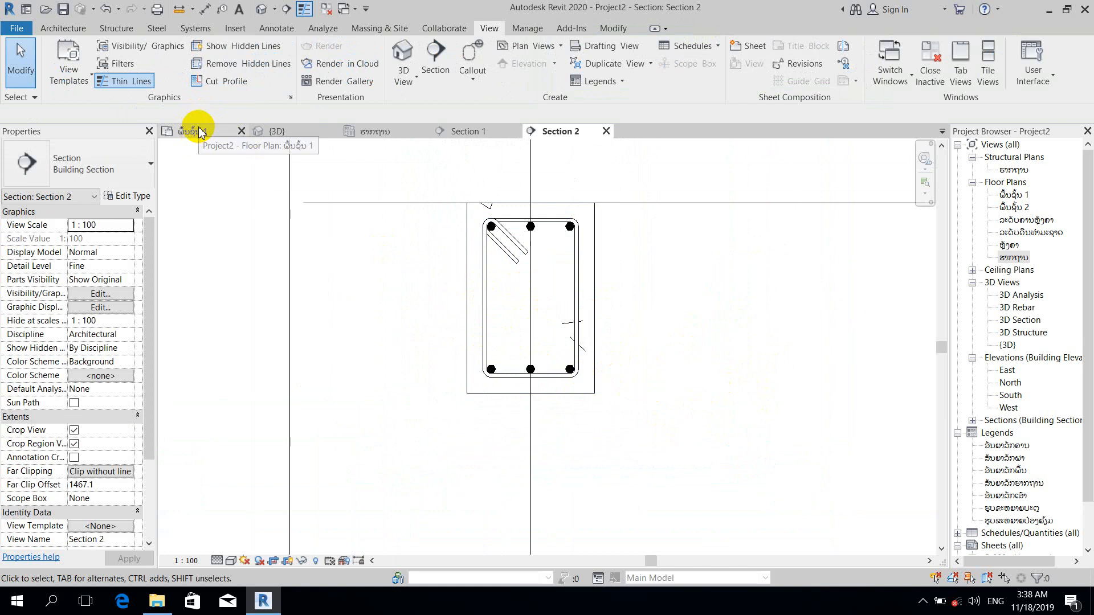
click(464, 131)
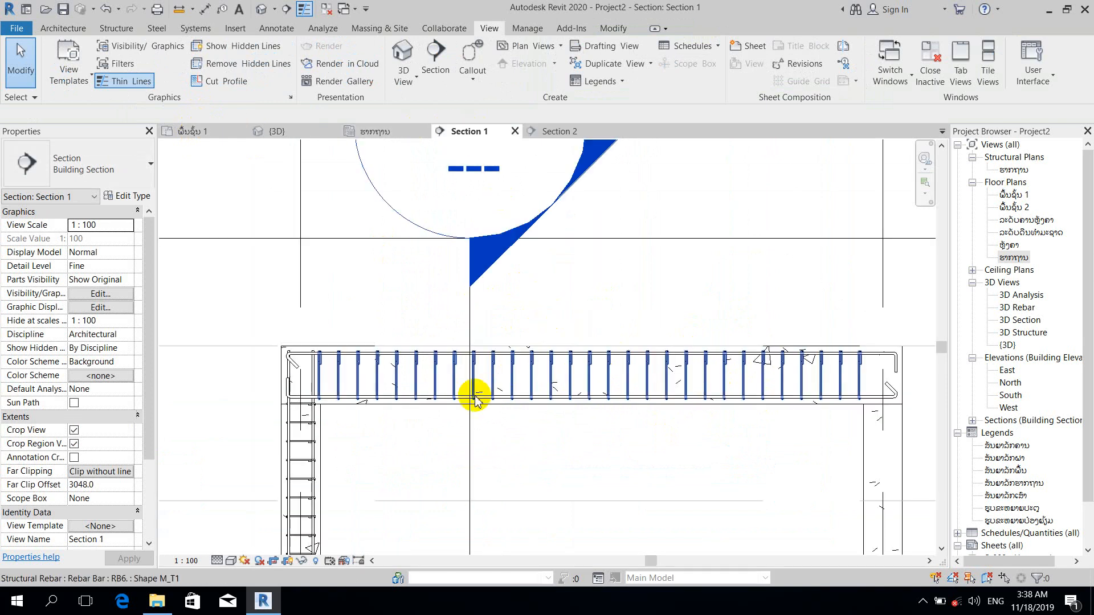
scroll(630, 408, up, 3)
scroll(564, 482, down, 4)
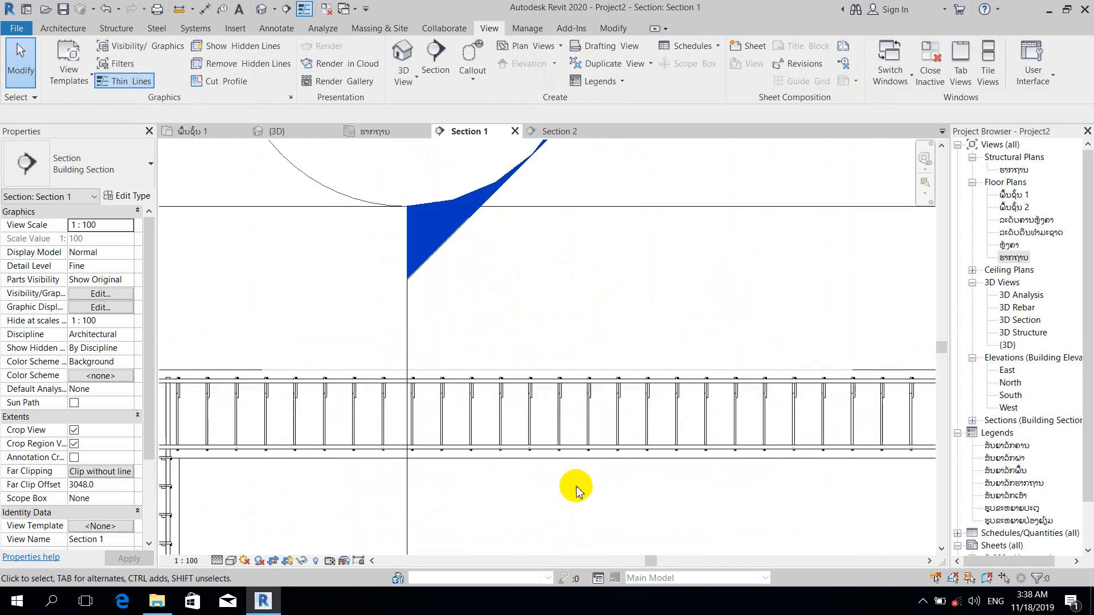
middle_drag(598, 488, 515, 469)
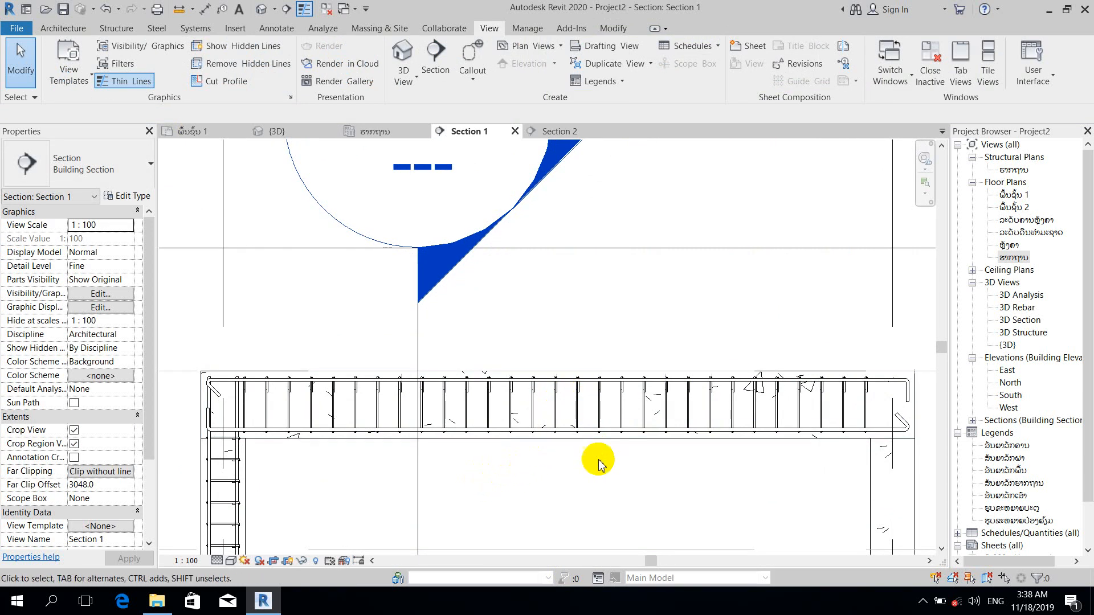
middle_drag(572, 467, 605, 458)
scroll(533, 456, up, 1)
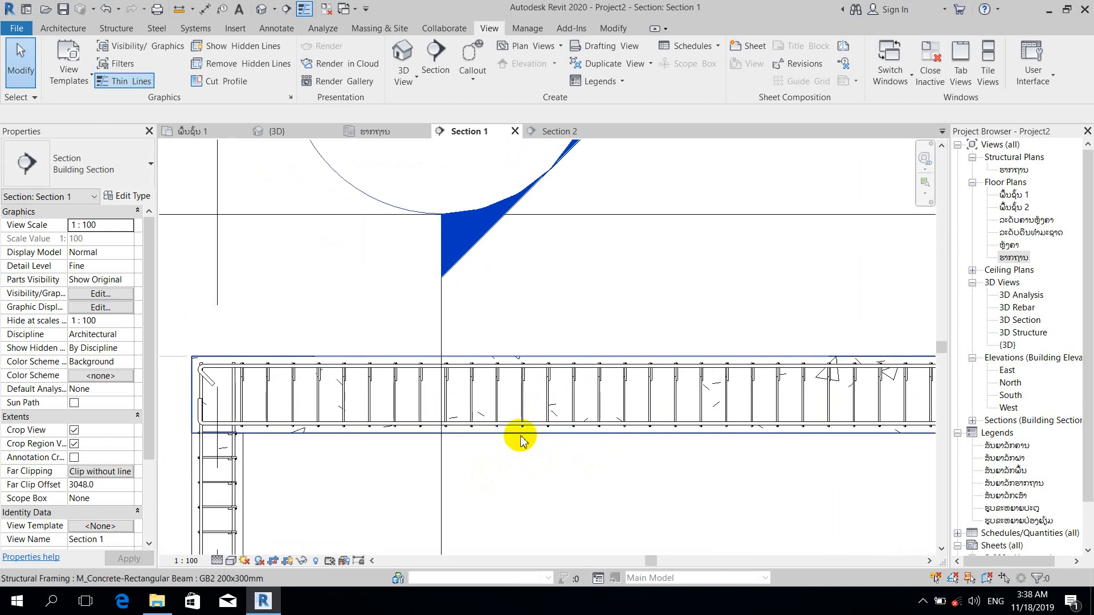
Start placing structural rebar with the DB14 bar type
click(116, 32)
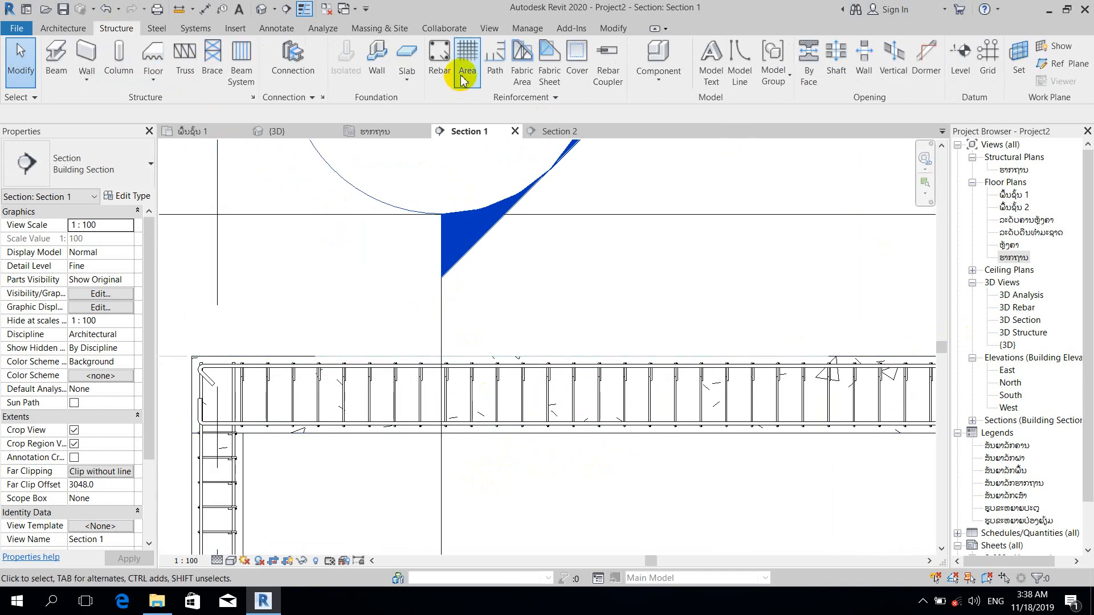
click(440, 62)
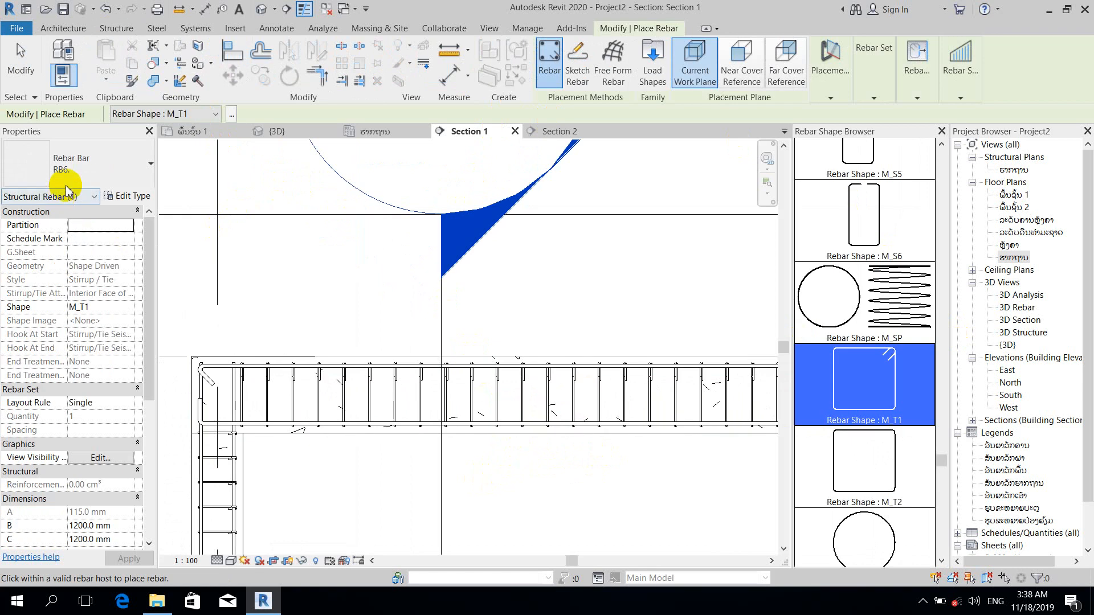
click(86, 159)
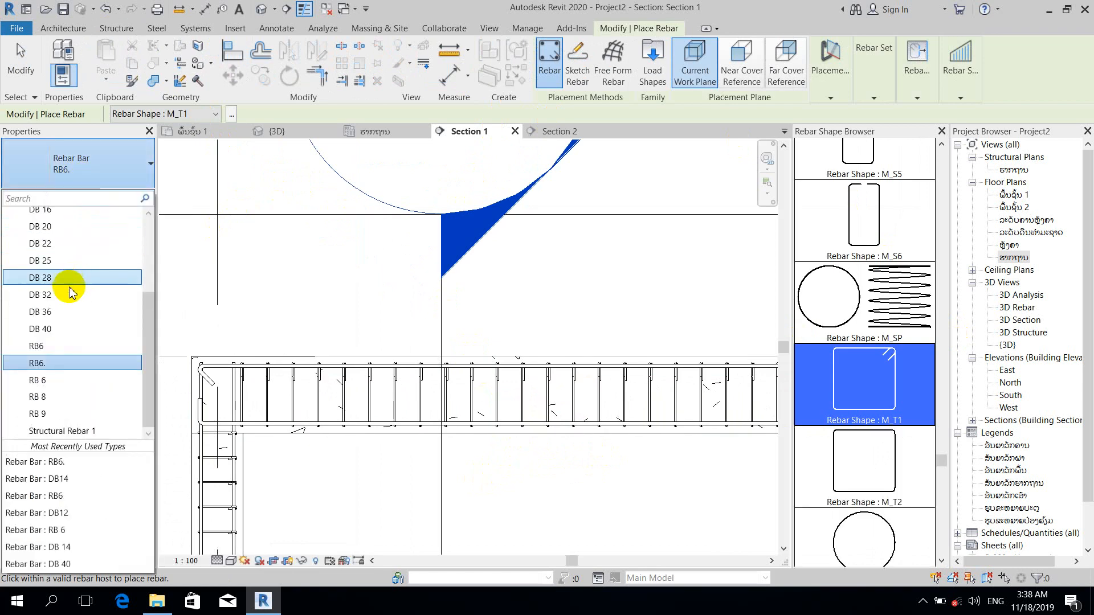
scroll(74, 296, up, 2)
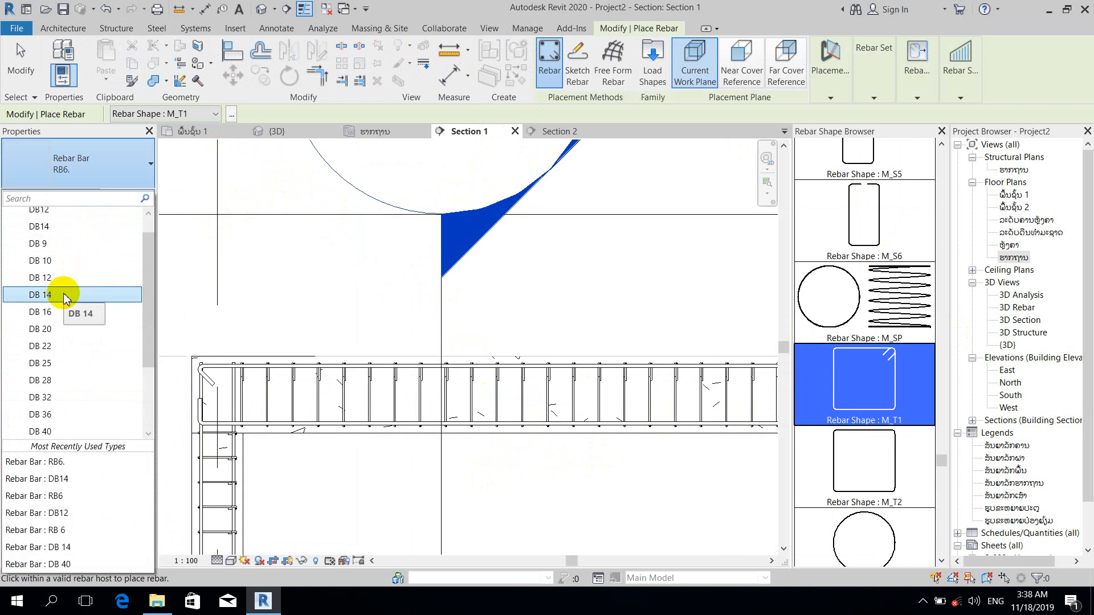
scroll(73, 283, up, 1)
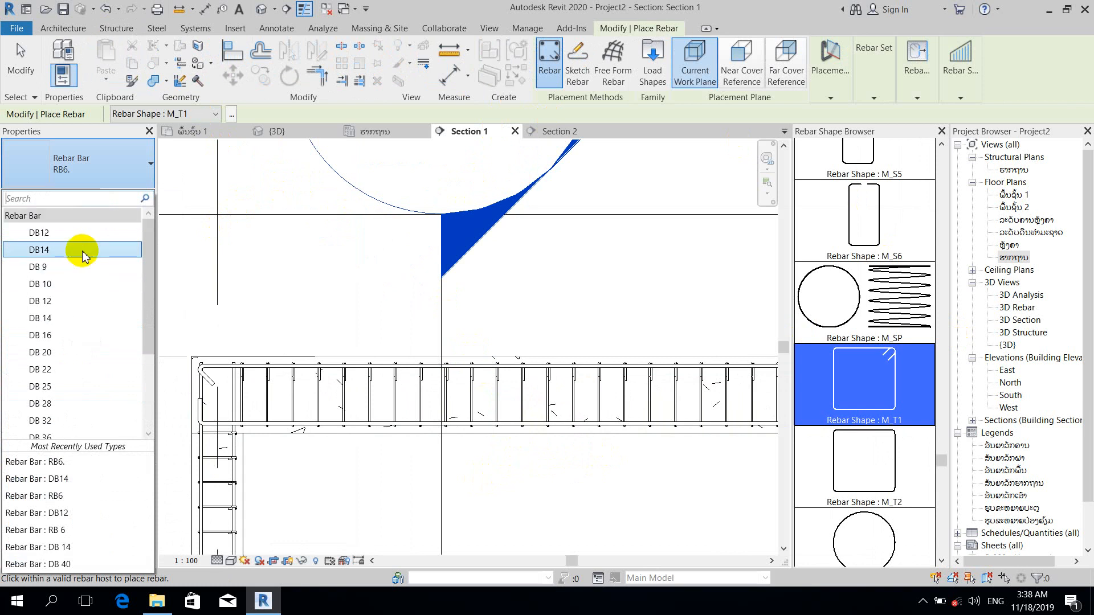
click(79, 251)
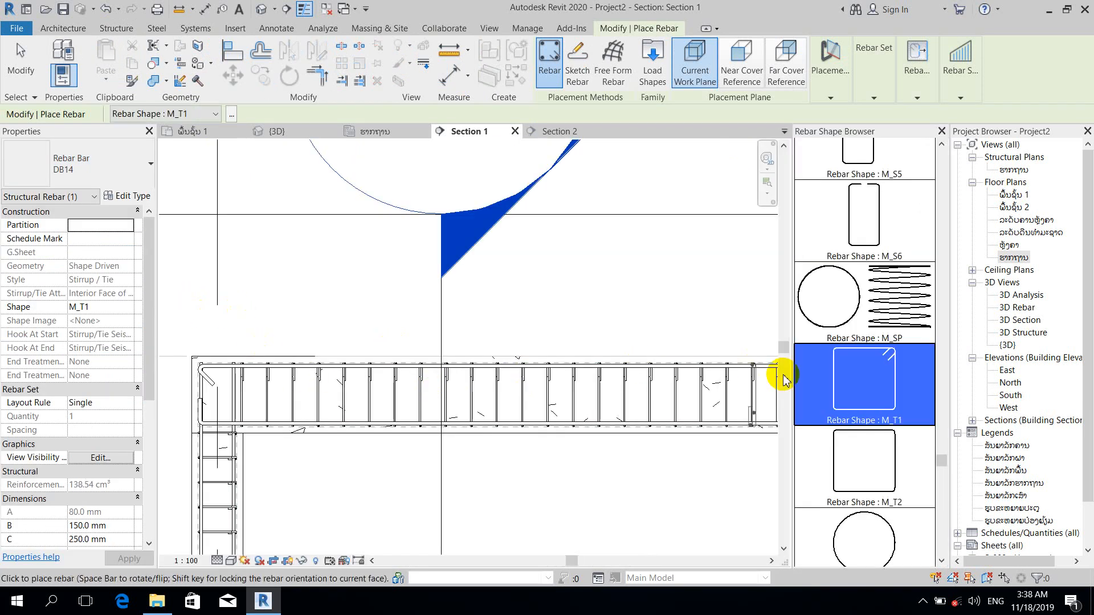
Choose rebar shape M_T9 and set its placement orientation to Parallel to Work Plane
scroll(813, 305, up, 5)
scroll(882, 302, up, 5)
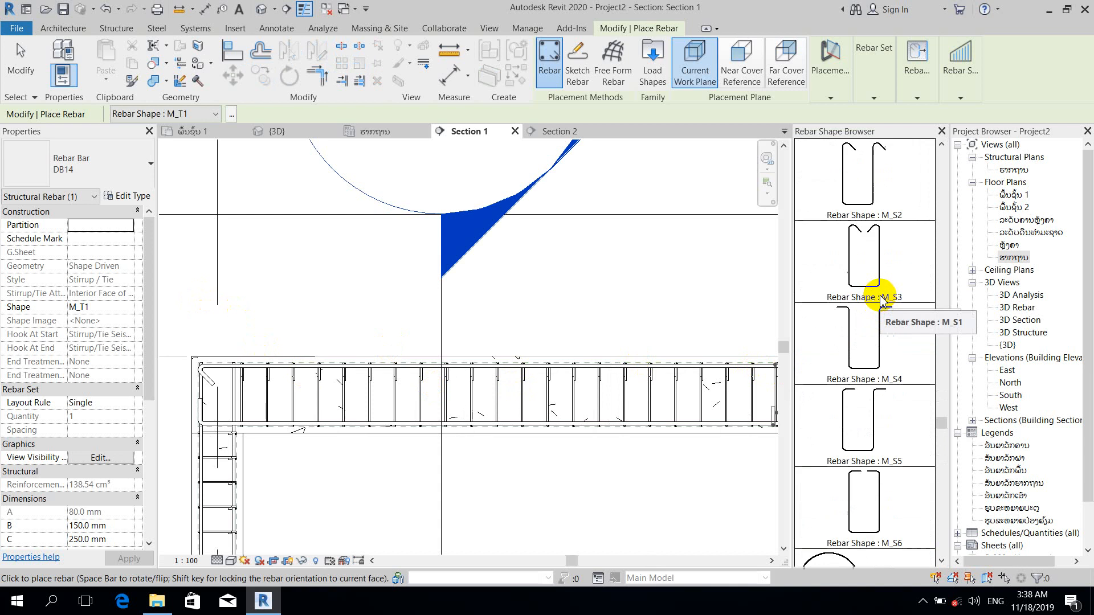
scroll(867, 308, down, 15)
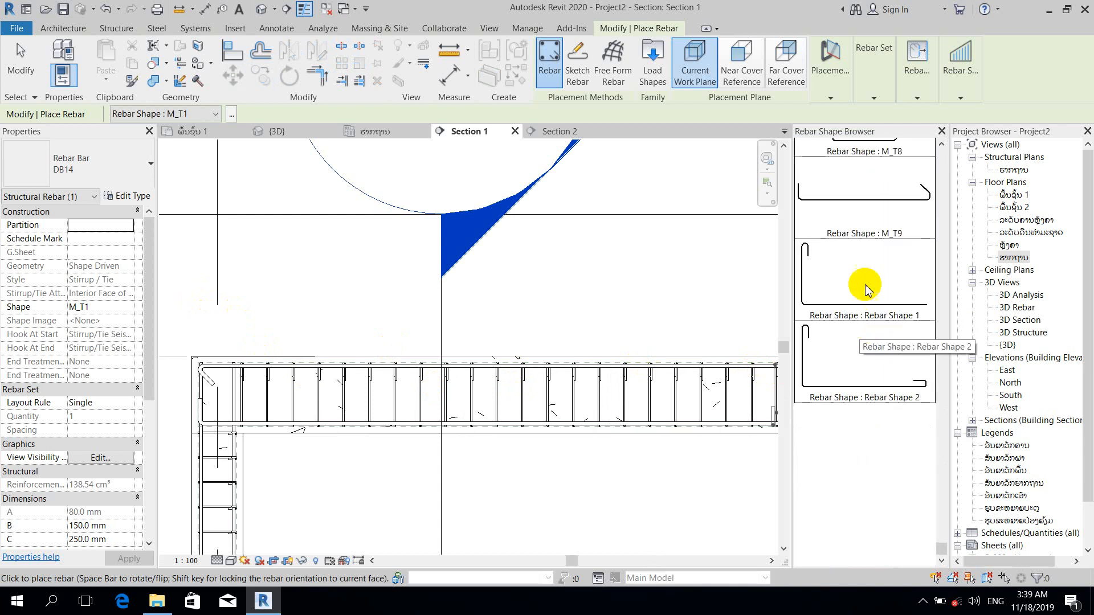
click(865, 224)
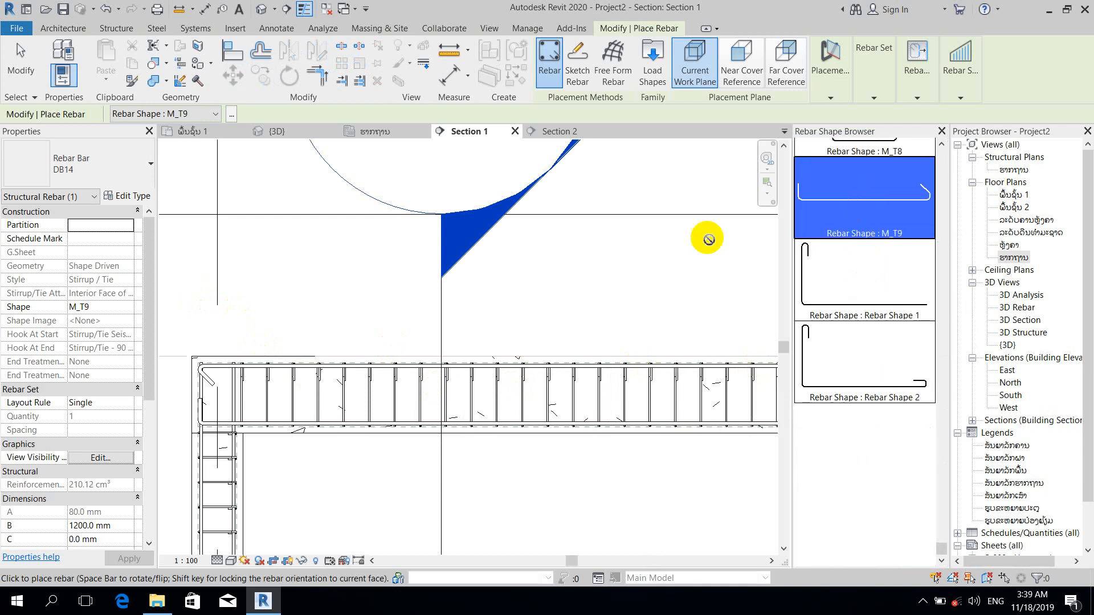
click(831, 57)
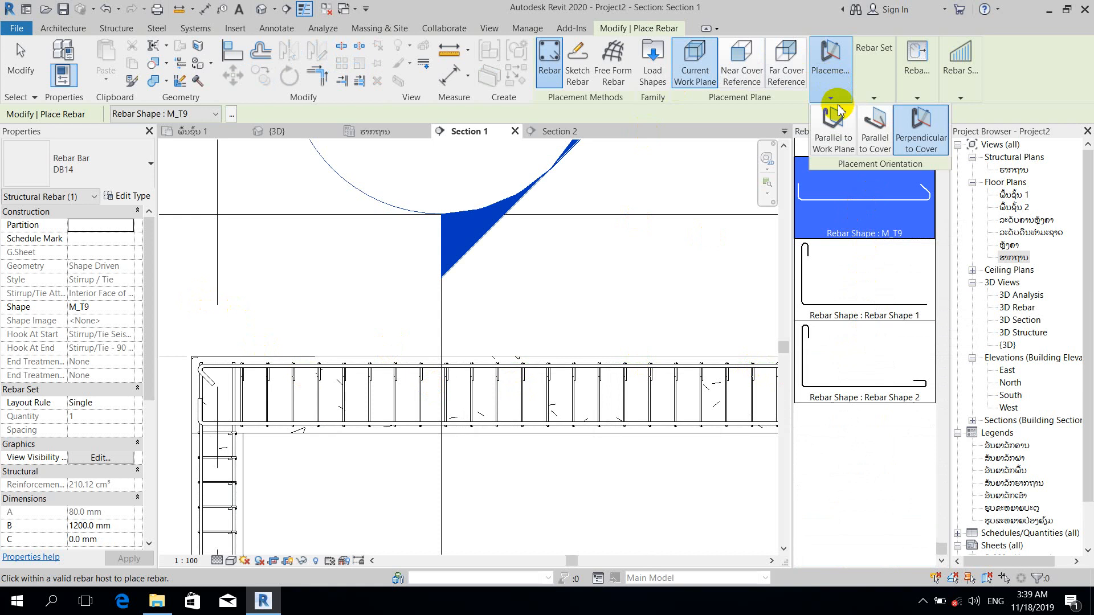
click(833, 146)
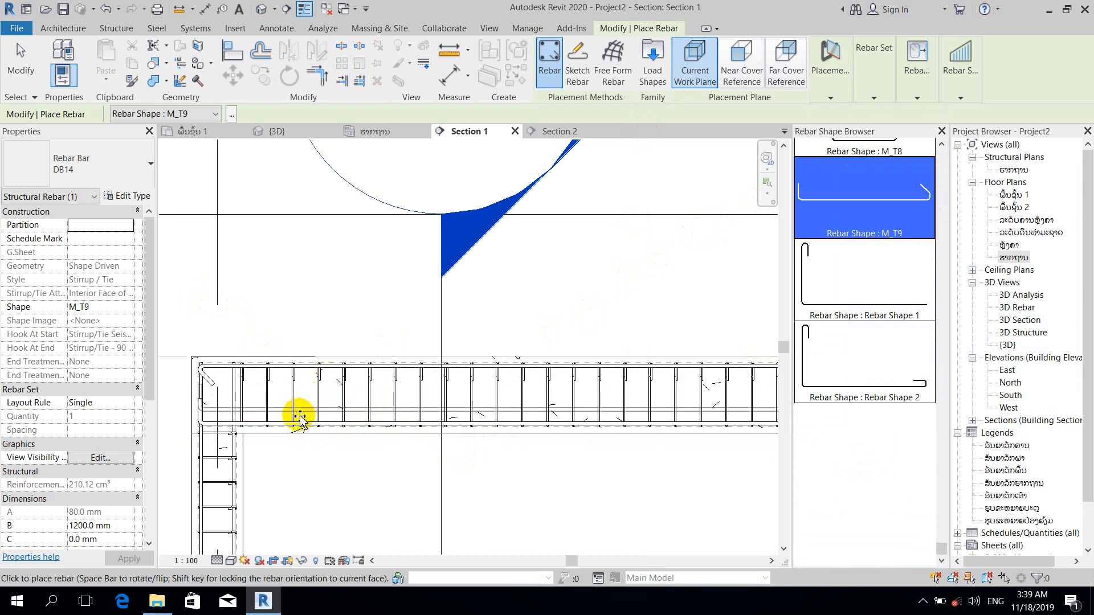
Place a DB14 M_T9 bar along the beam just above the bottom bars and end rebar placement
scroll(459, 388, up, 3)
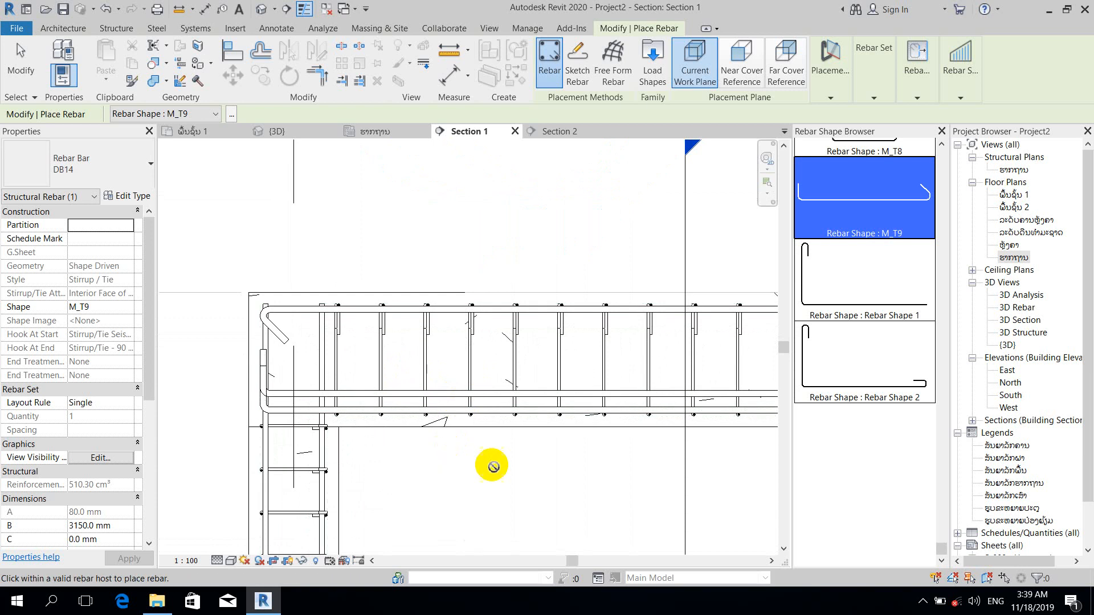
scroll(535, 478, down, 2)
middle_drag(552, 493, 304, 506)
key(Escape)
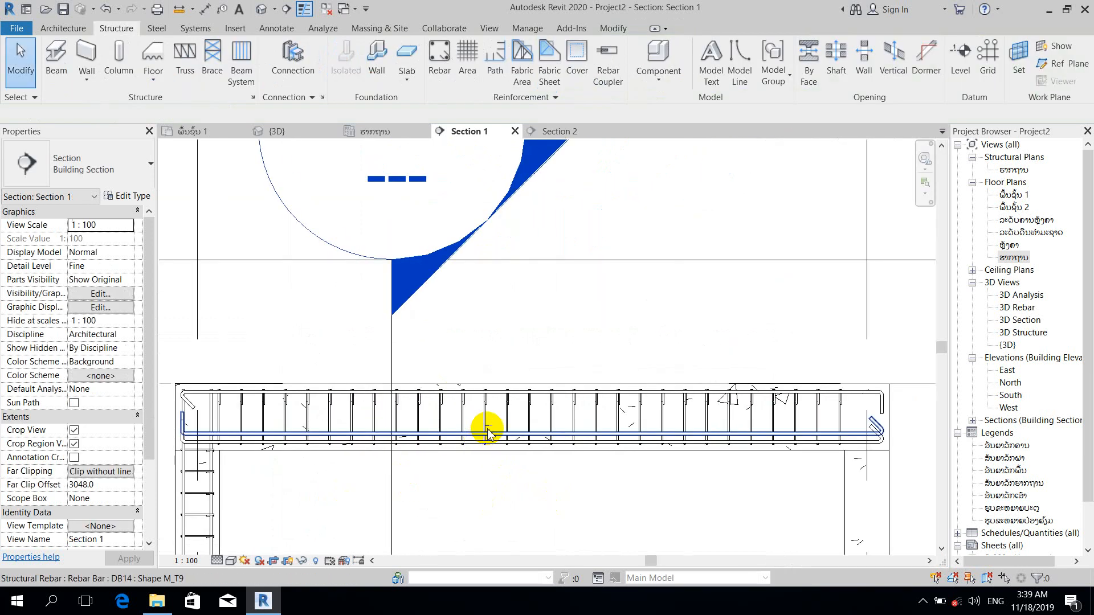
Shorten the new lower M_T9 bar from its right end, leaving a straight length of about 1192 mm at the left support
scroll(592, 446, down, 1)
click(806, 430)
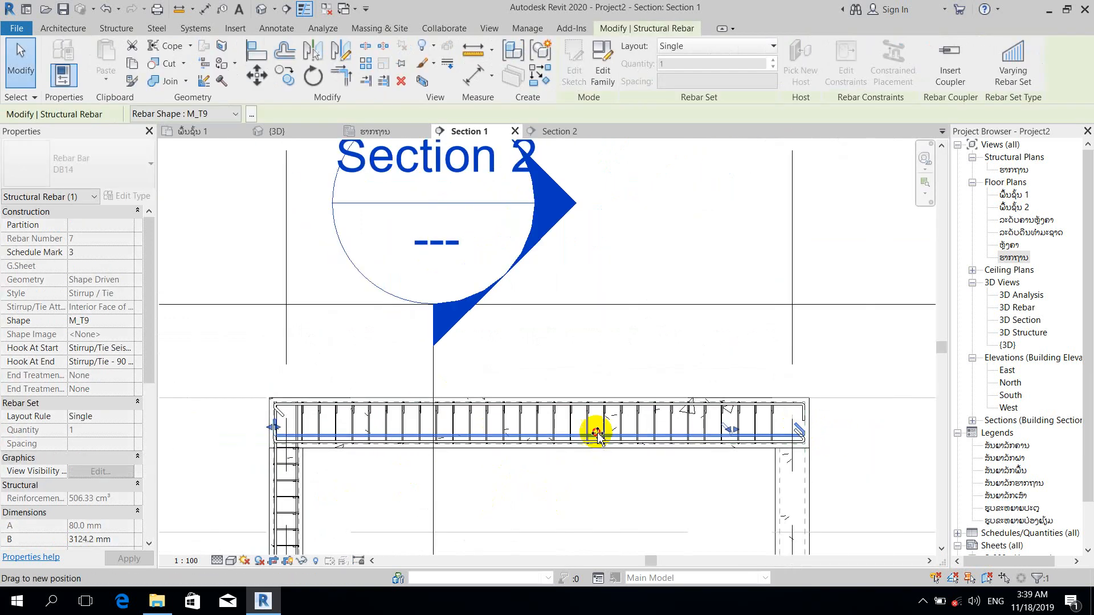
drag(475, 434, 471, 433)
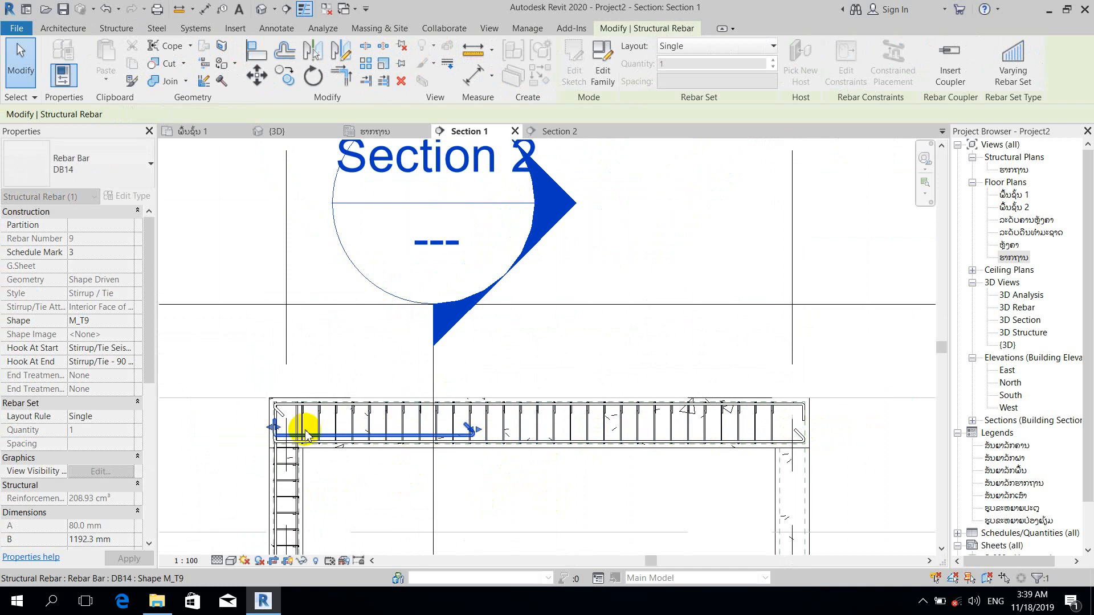
Set the shortened lower bar's layout to Fixed Number with a quantity of 2 and deselect it
scroll(336, 439, up, 2)
scroll(341, 459, up, 1)
scroll(244, 434, up, 2)
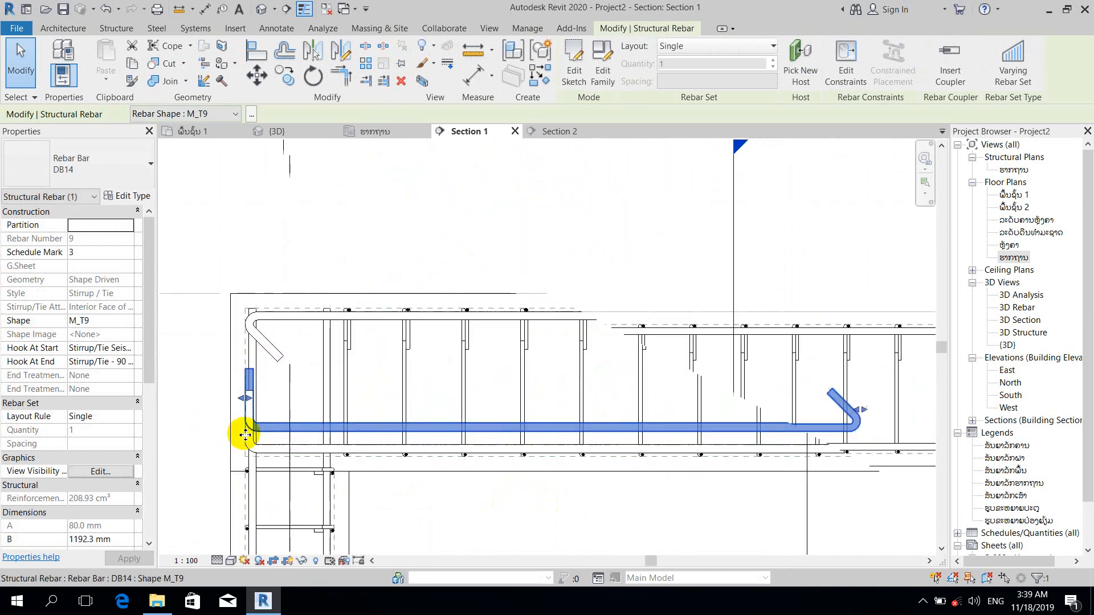
middle_drag(274, 506, 230, 518)
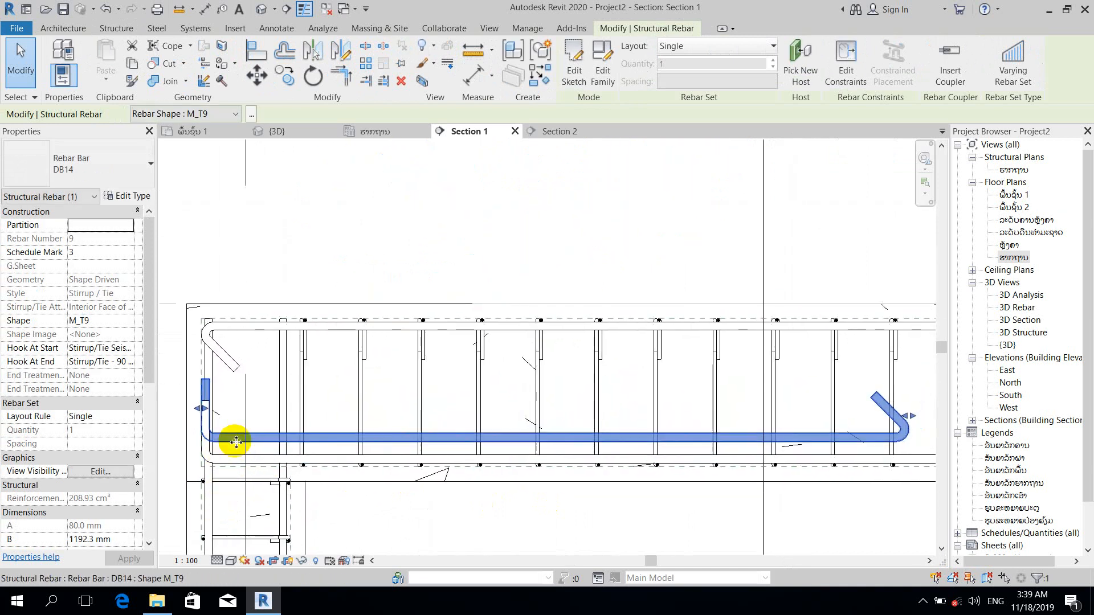
scroll(564, 483, down, 2)
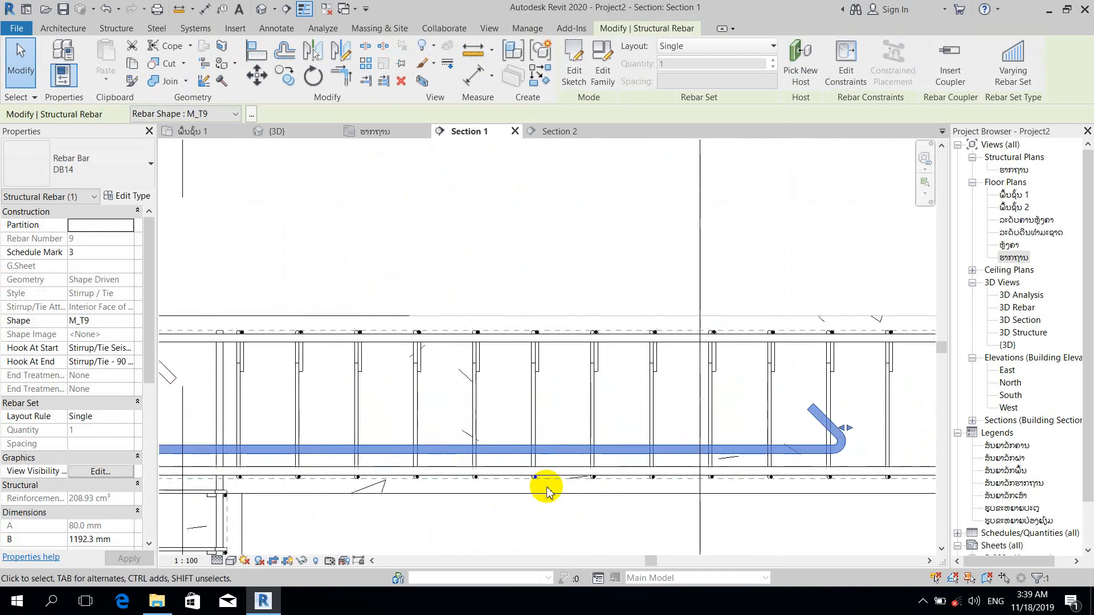
click(720, 48)
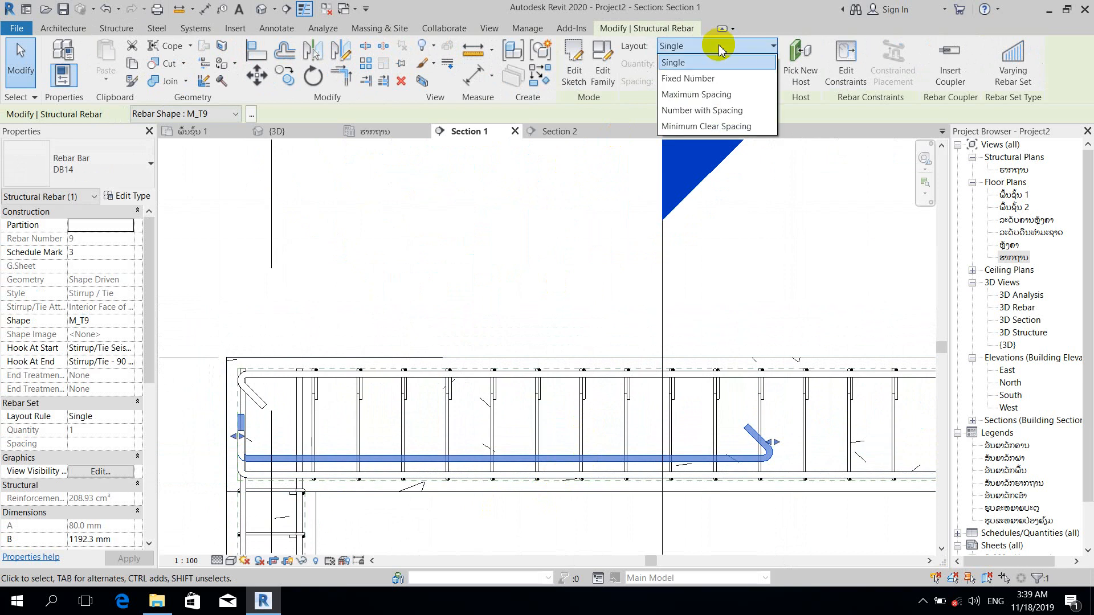
click(712, 80)
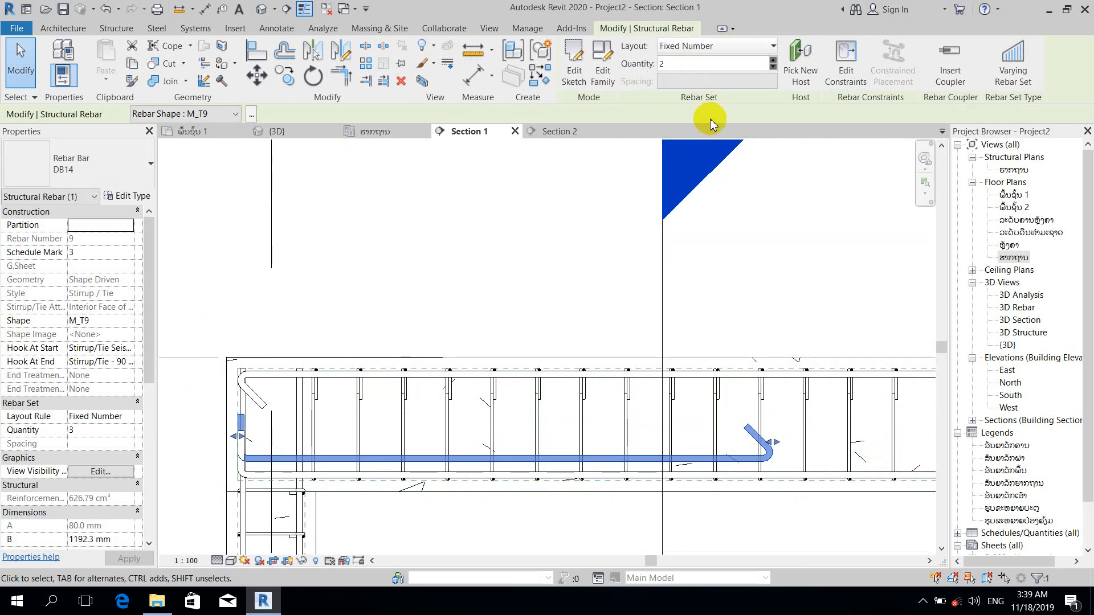
click(806, 249)
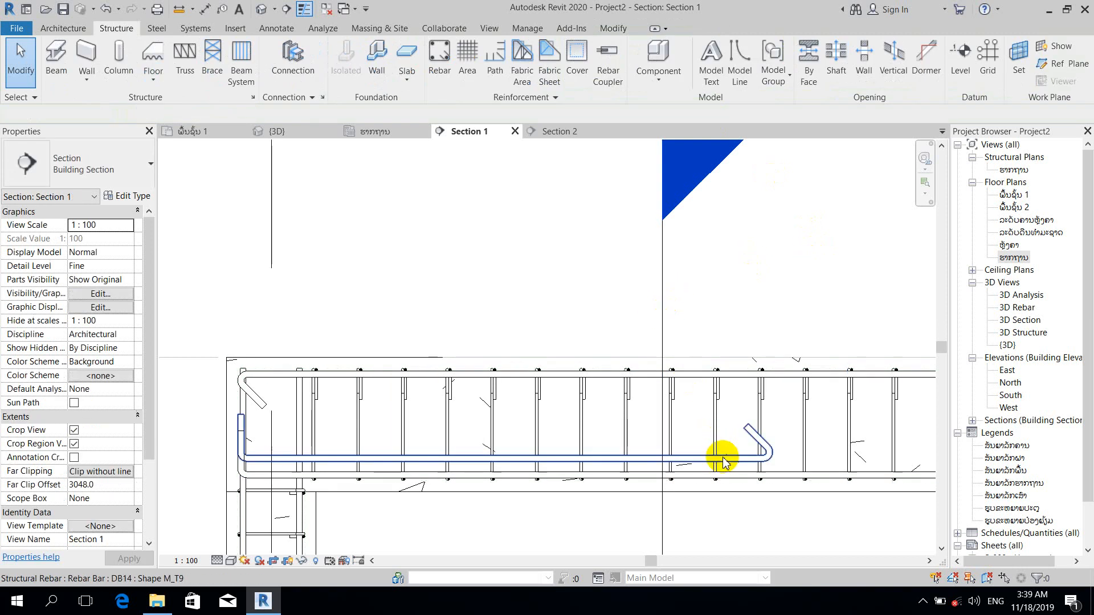
Place another DB14 M_T9 bar along the beam just below the top bars and end rebar placement
scroll(722, 459, down, 1)
middle_drag(749, 522, 415, 525)
scroll(416, 525, down, 2)
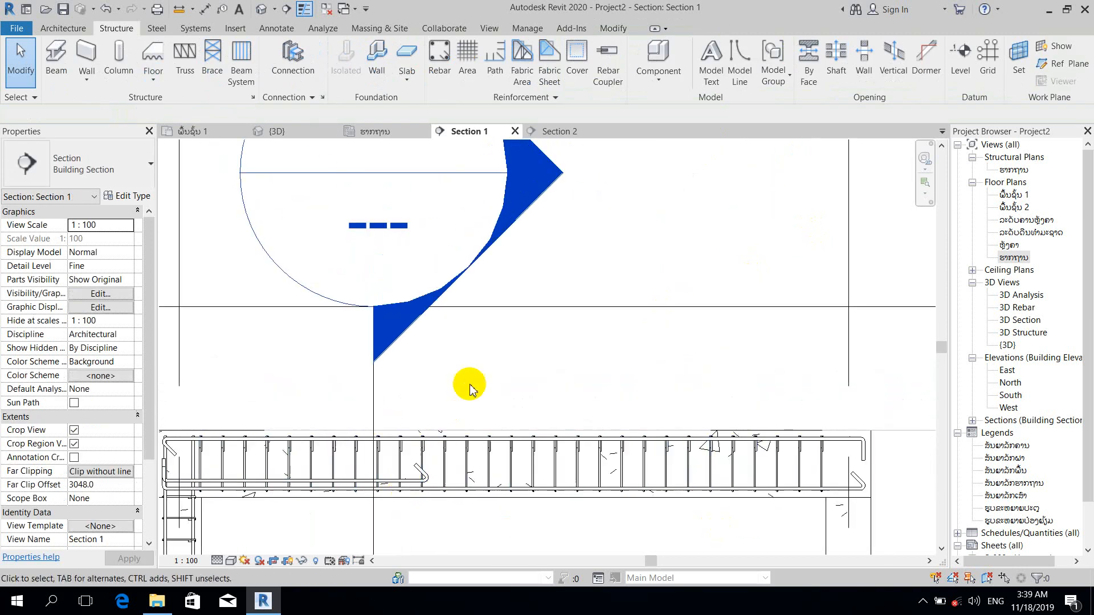
middle_drag(487, 371, 517, 371)
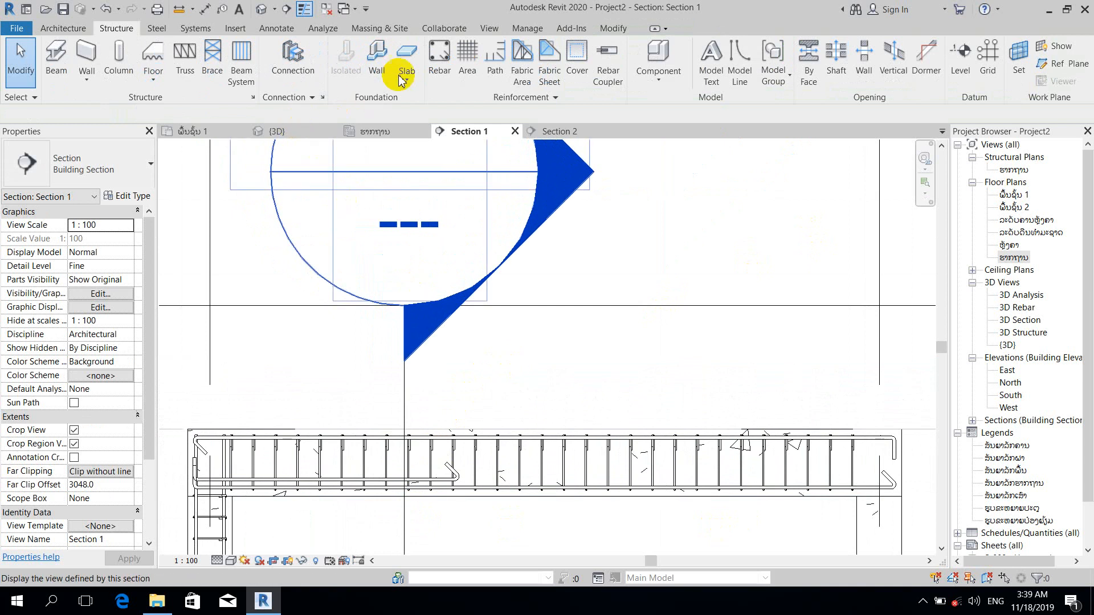
click(438, 64)
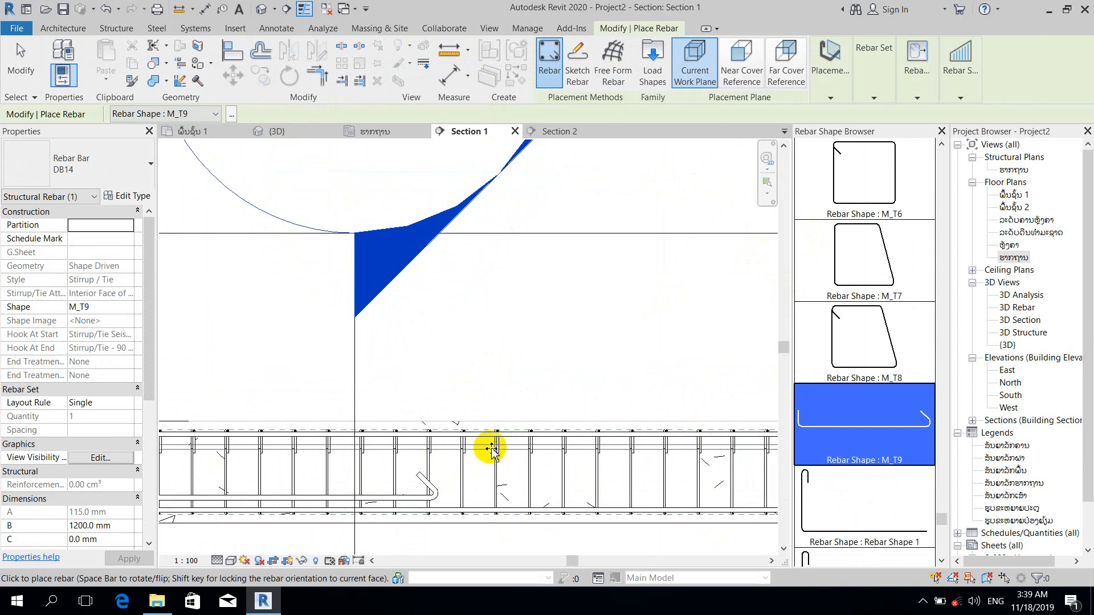
click(521, 479)
key(Escape)
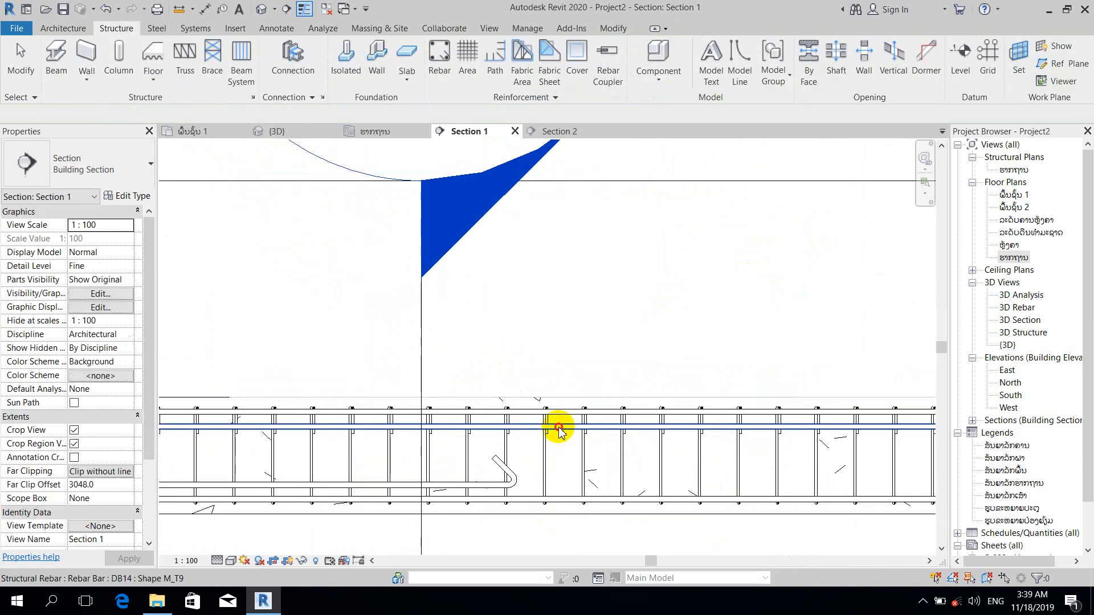
Shorten the new upper M_T9 bar from both ends to a straight length of about 2254 mm
click(558, 428)
scroll(313, 430, up, 3)
scroll(312, 430, down, 2)
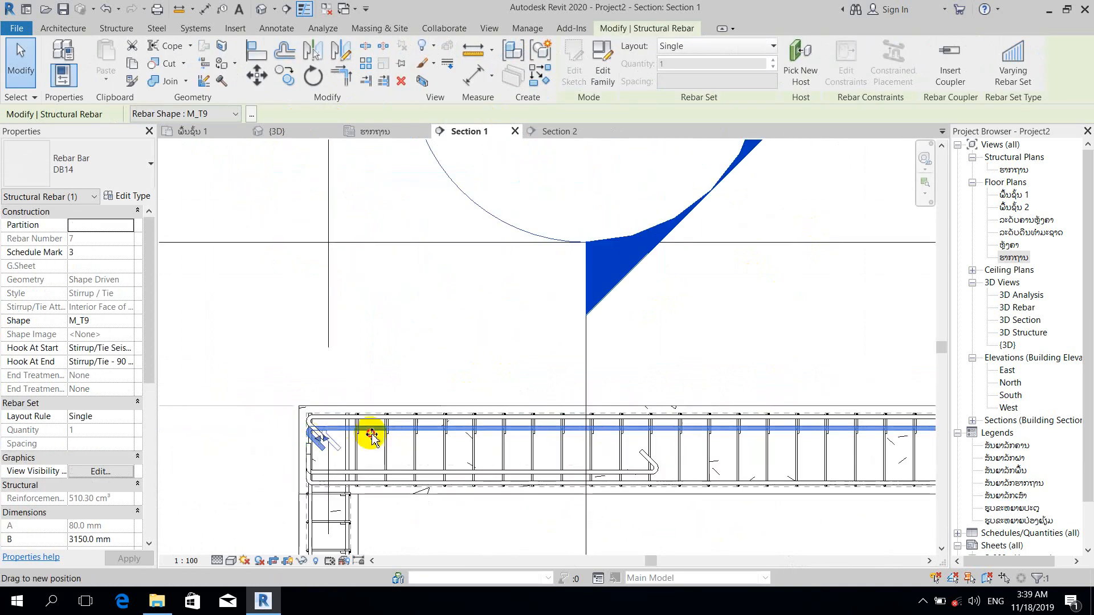
drag(371, 436, 569, 439)
scroll(693, 464, down, 2)
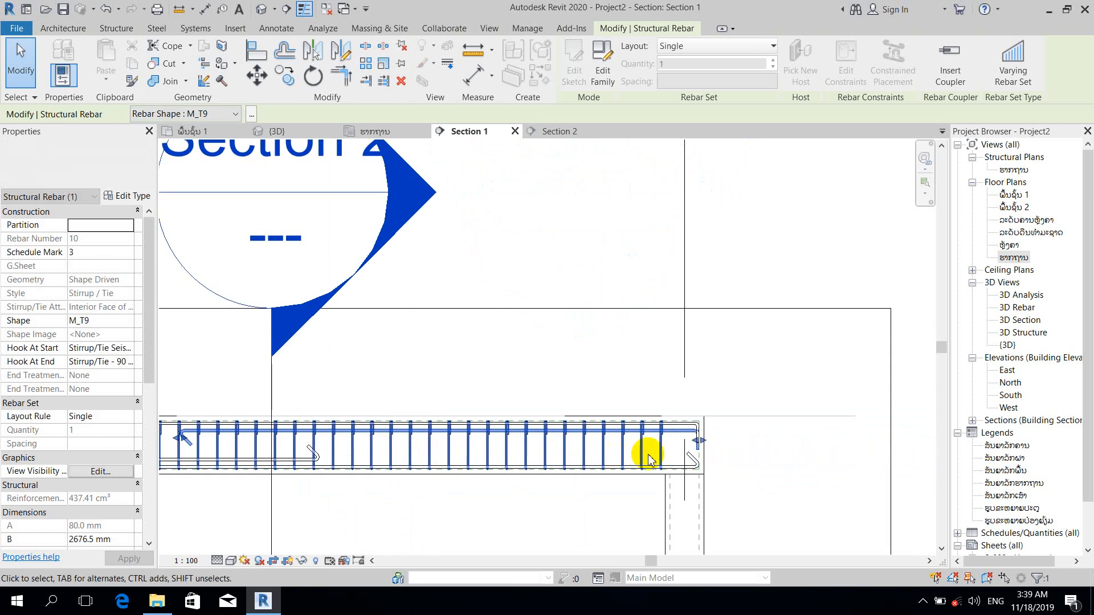
drag(697, 440, 616, 439)
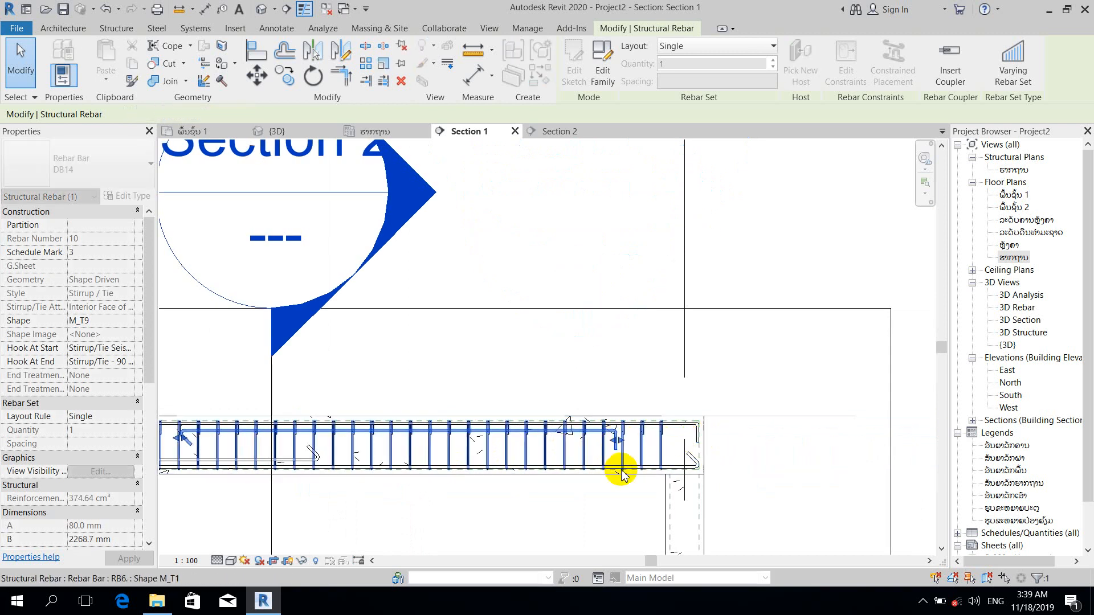
Set the shortened upper M_T9 bar's layout to Fixed Number with a quantity of 2
middle_drag(622, 472, 715, 469)
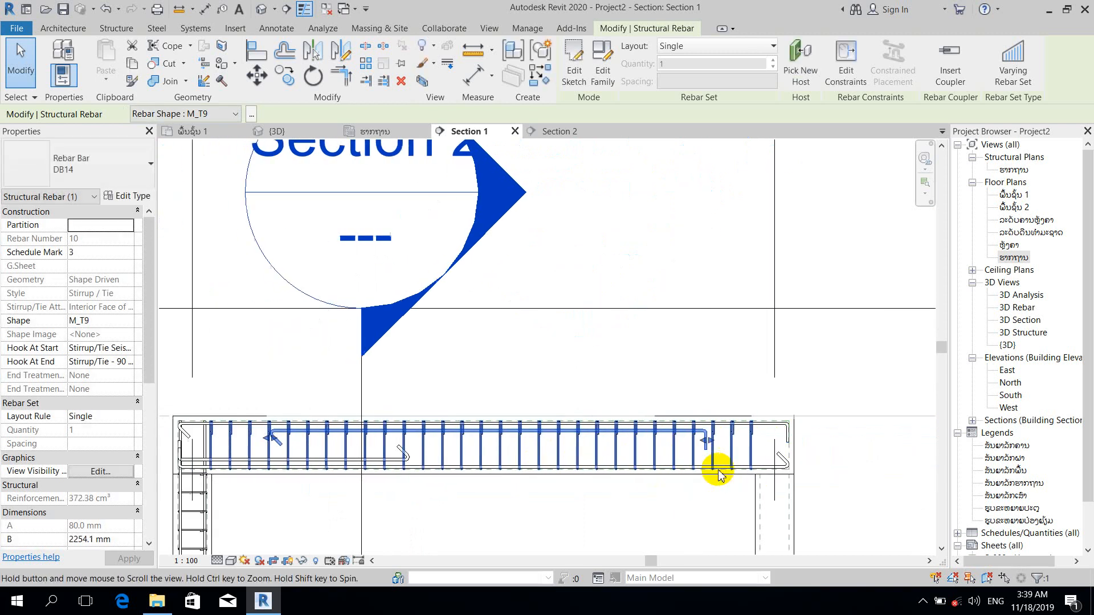
click(712, 47)
click(707, 79)
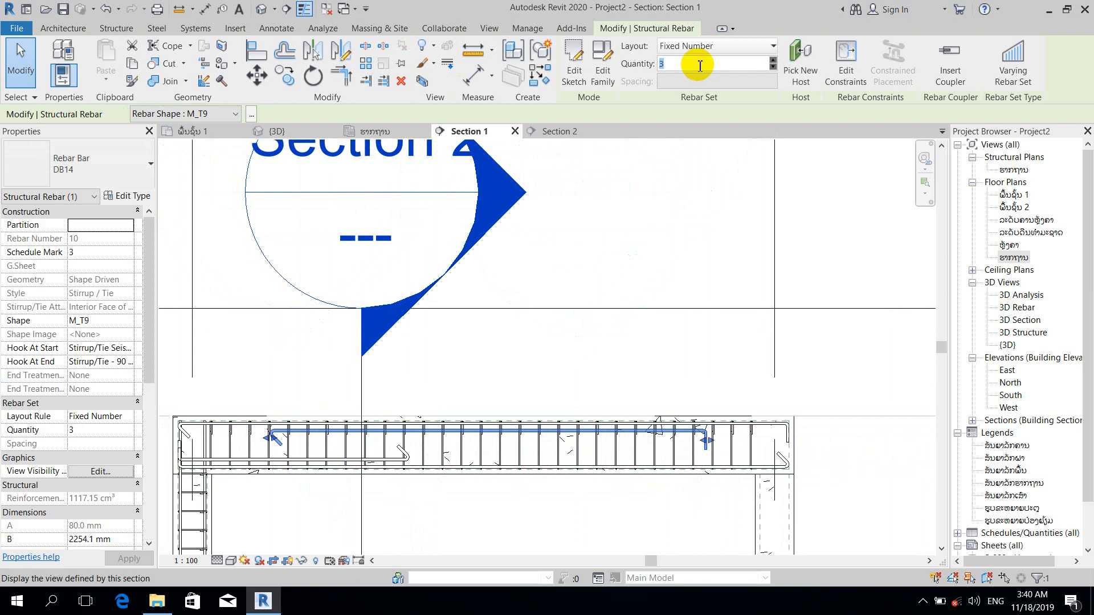
click(512, 370)
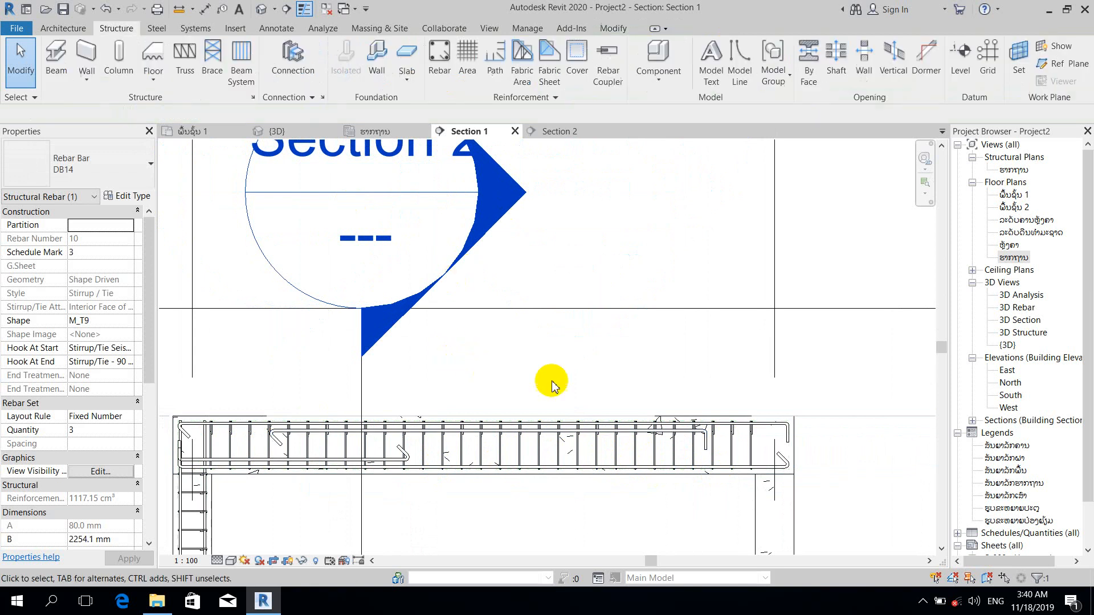
scroll(698, 448, up, 1)
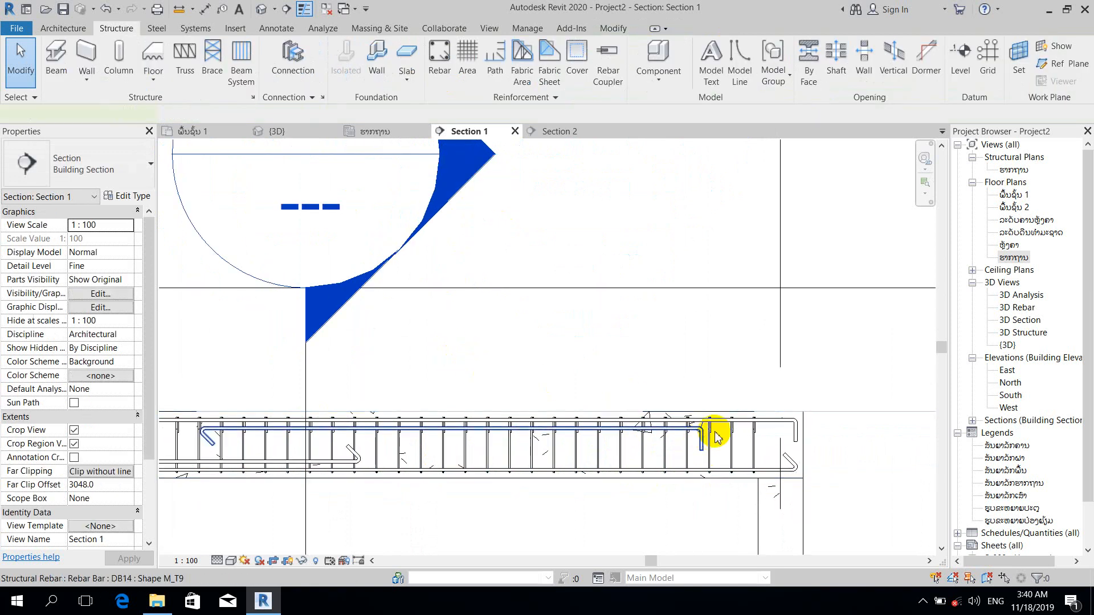
click(717, 437)
middle_drag(717, 438, 738, 415)
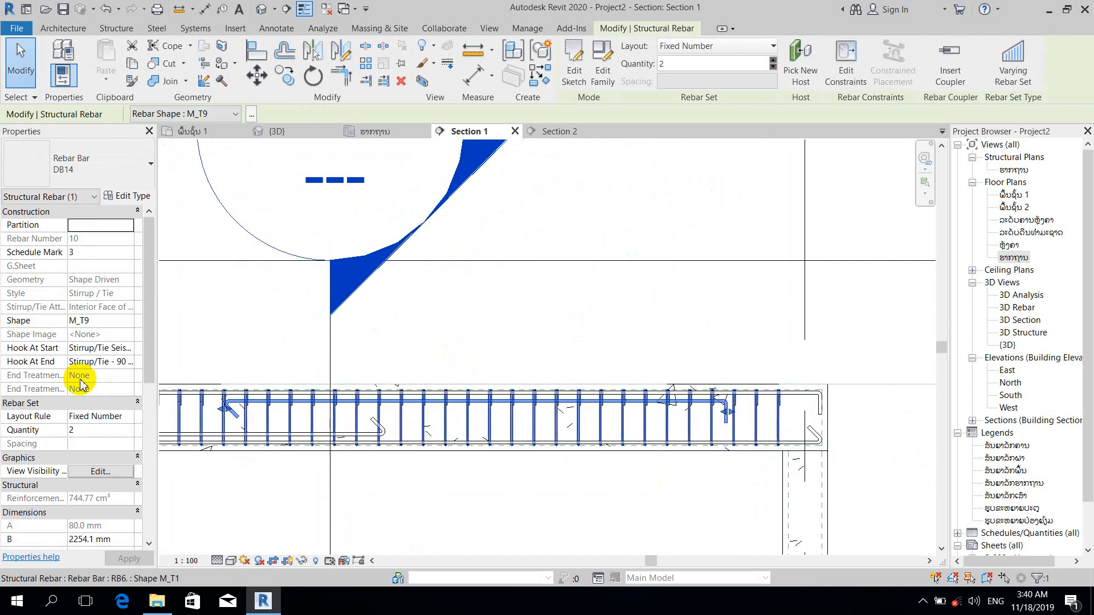
Change the shortened upper bars' end hook to Stirrup/Tie Seismic - 135 deg. and deselect them
click(126, 361)
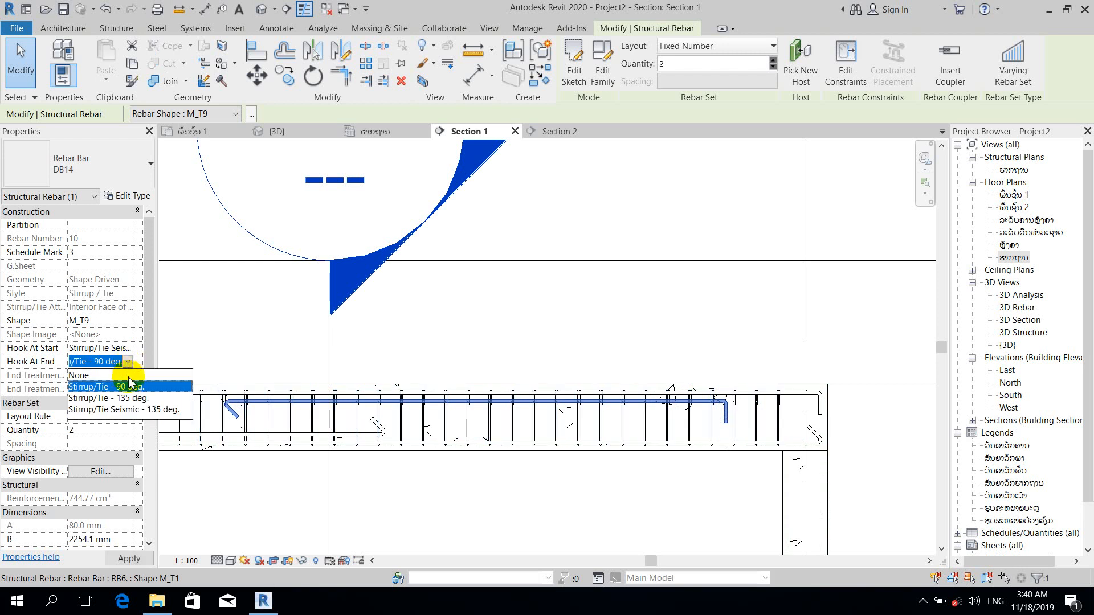
click(135, 410)
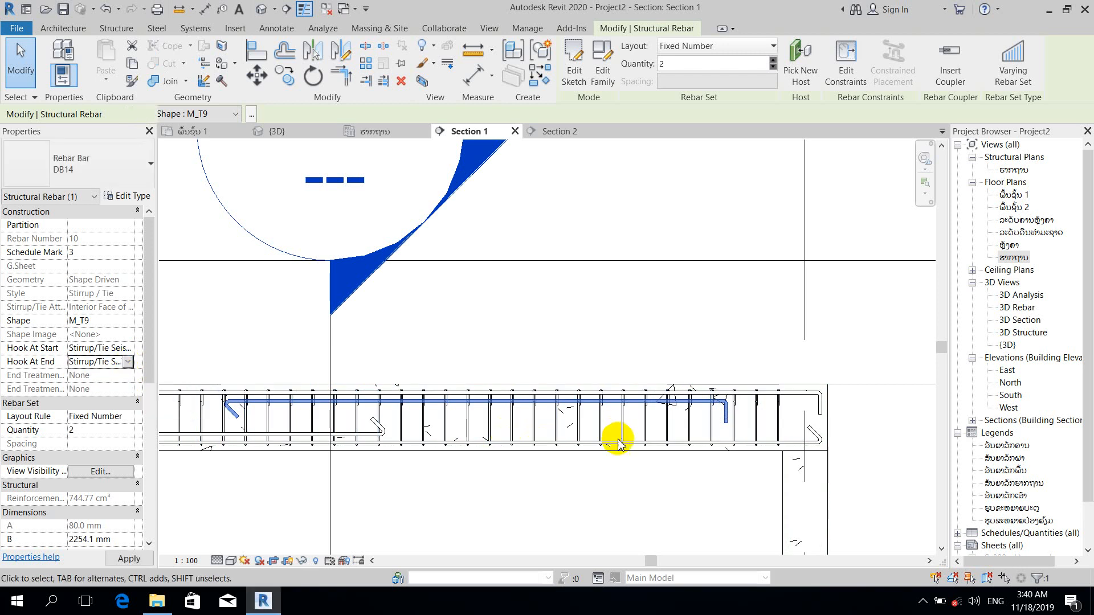
click(845, 354)
Change the end hook of the short lower bars at the left support to Stirrup/Tie Seismic - 135 deg
scroll(843, 354, down, 2)
scroll(419, 424, up, 2)
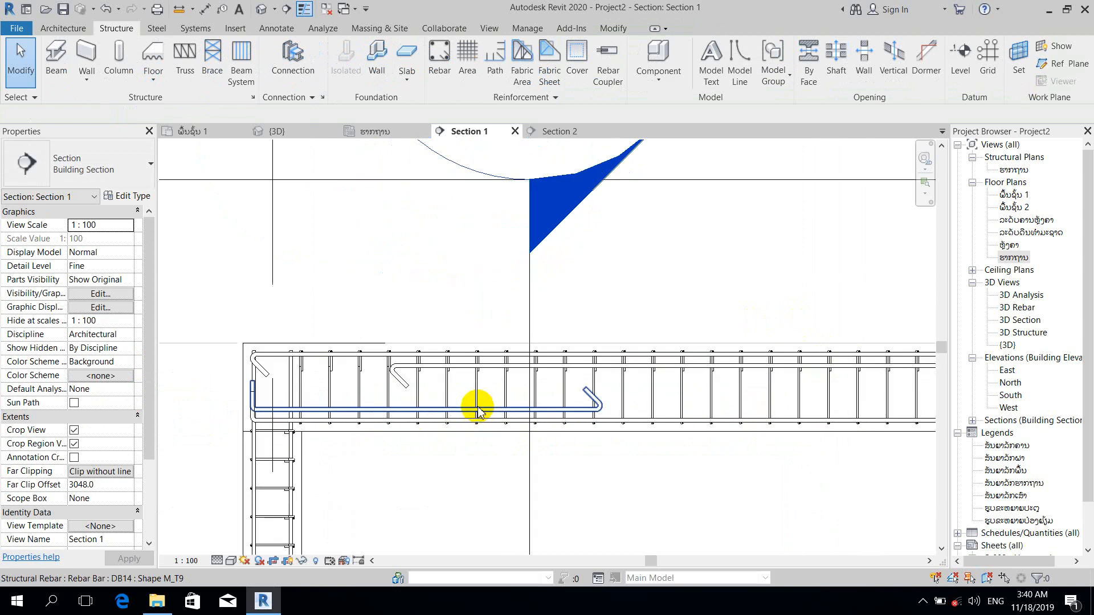
click(478, 409)
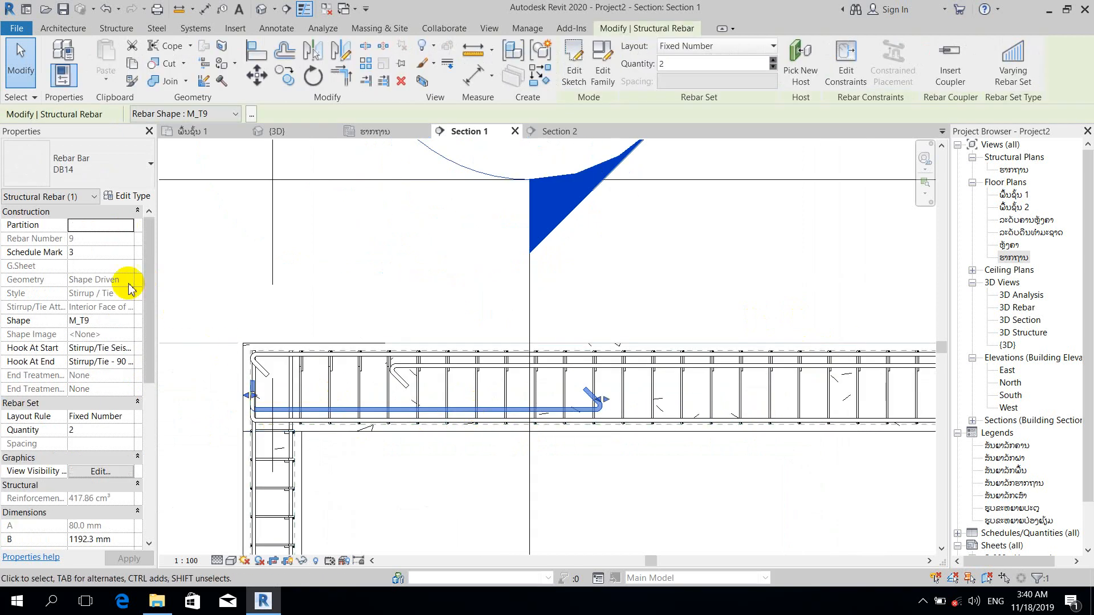
click(122, 364)
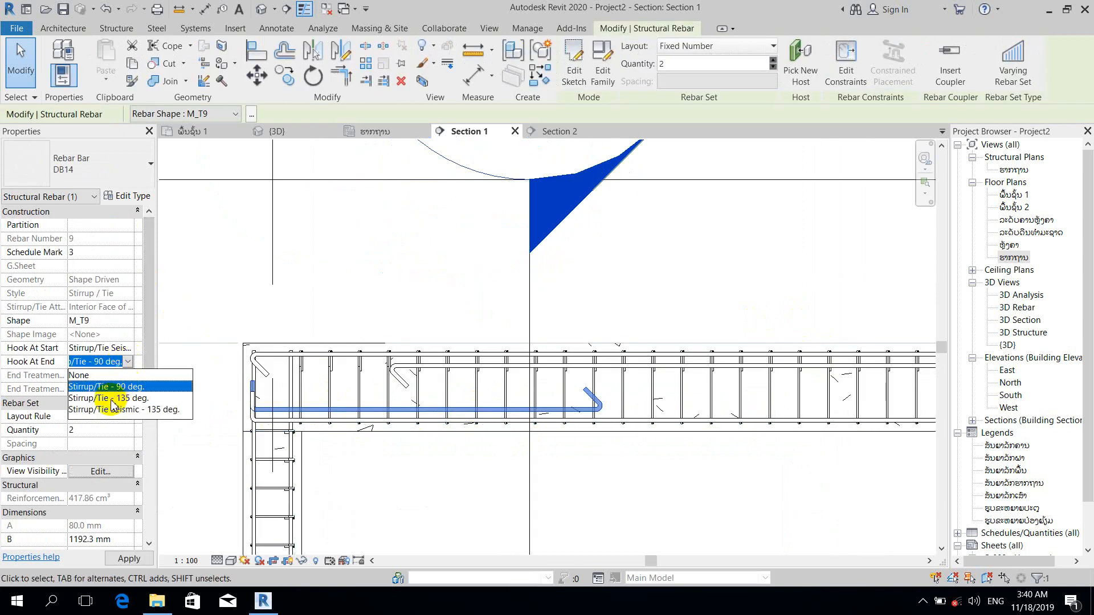
click(131, 409)
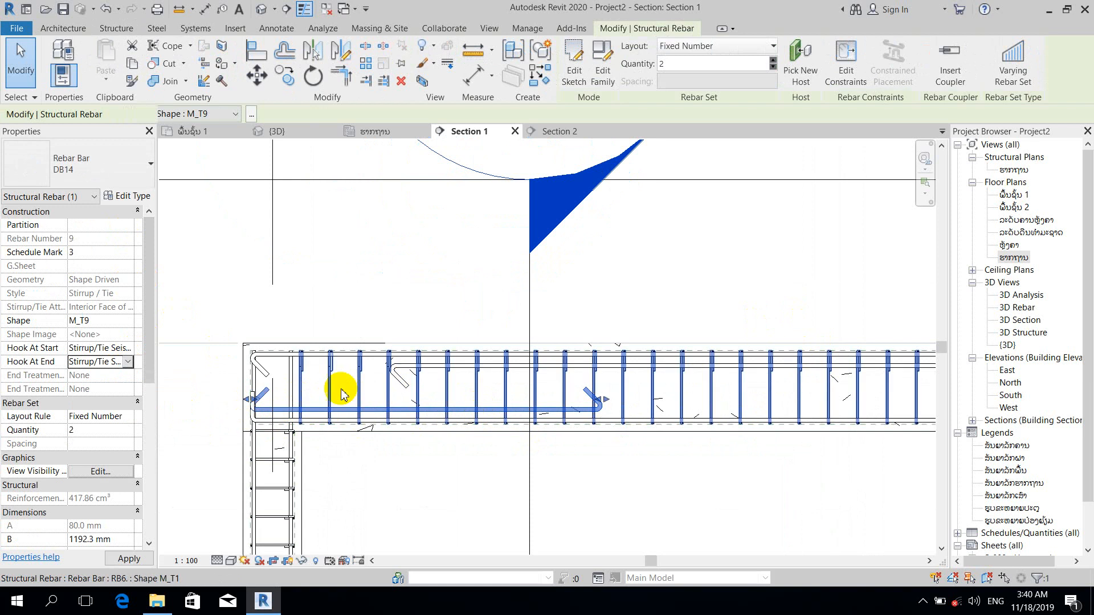
click(611, 479)
Mirror the short lower bars about an axis near midspan to copy them toward the right support
scroll(612, 478, down, 2)
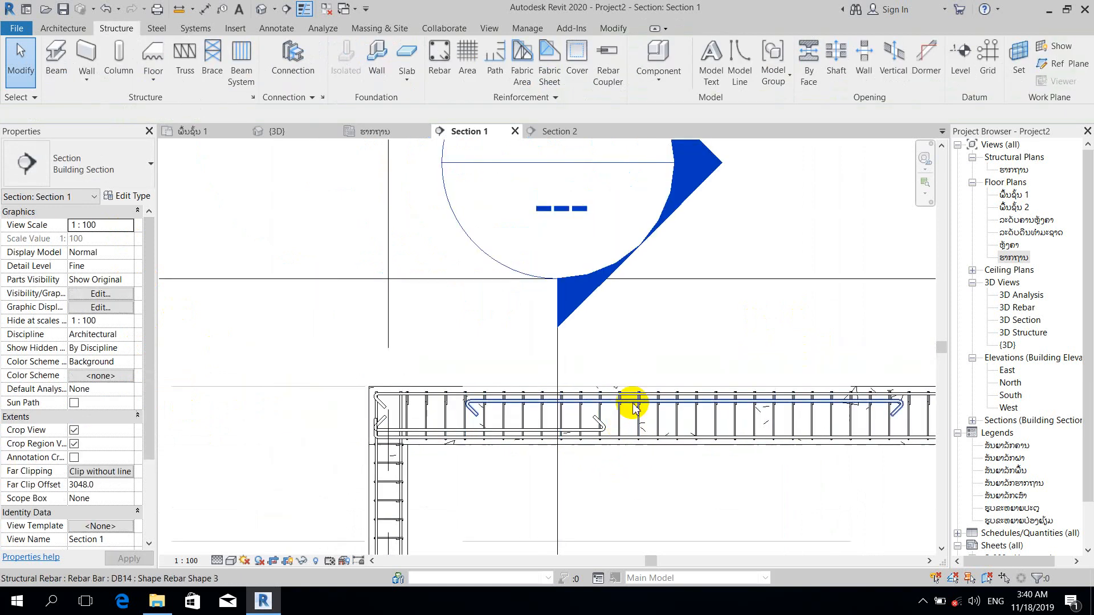
middle_drag(669, 409, 604, 401)
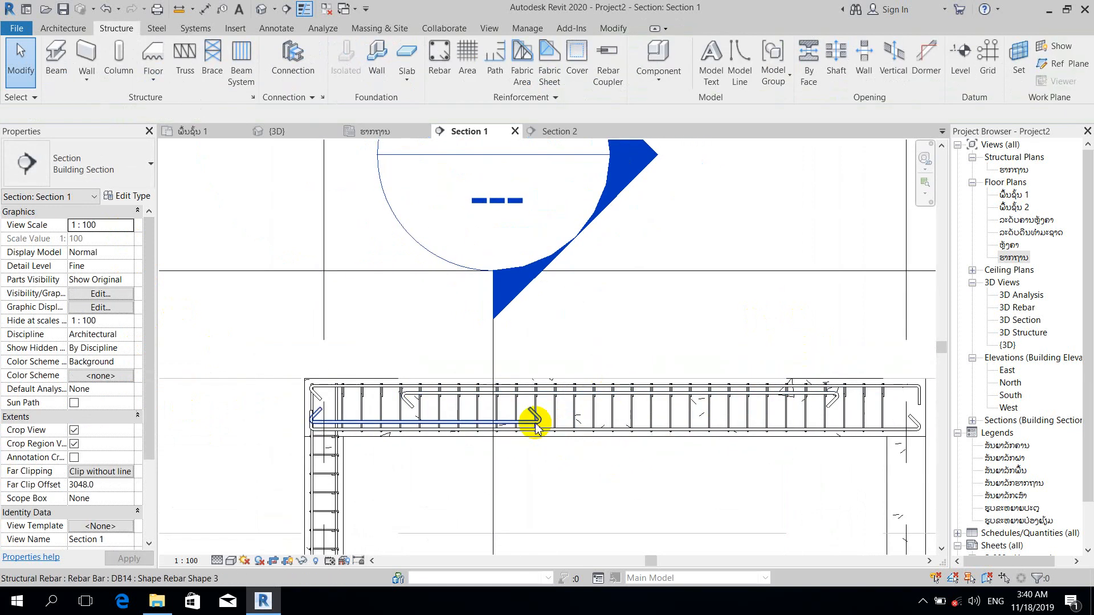
click(536, 425)
middle_drag(591, 358, 558, 354)
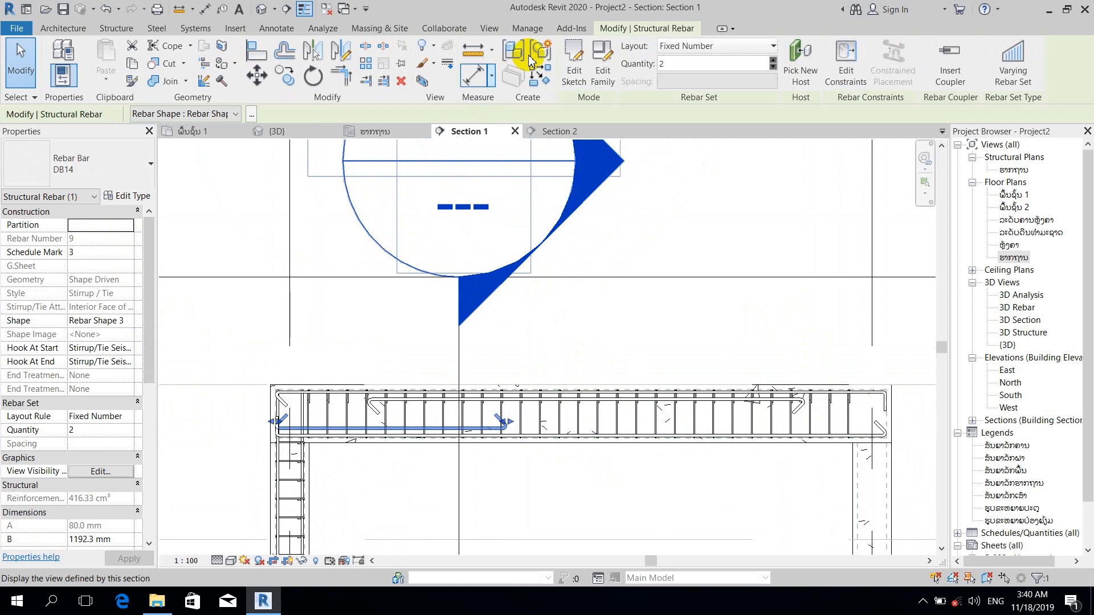
middle_drag(617, 385, 558, 369)
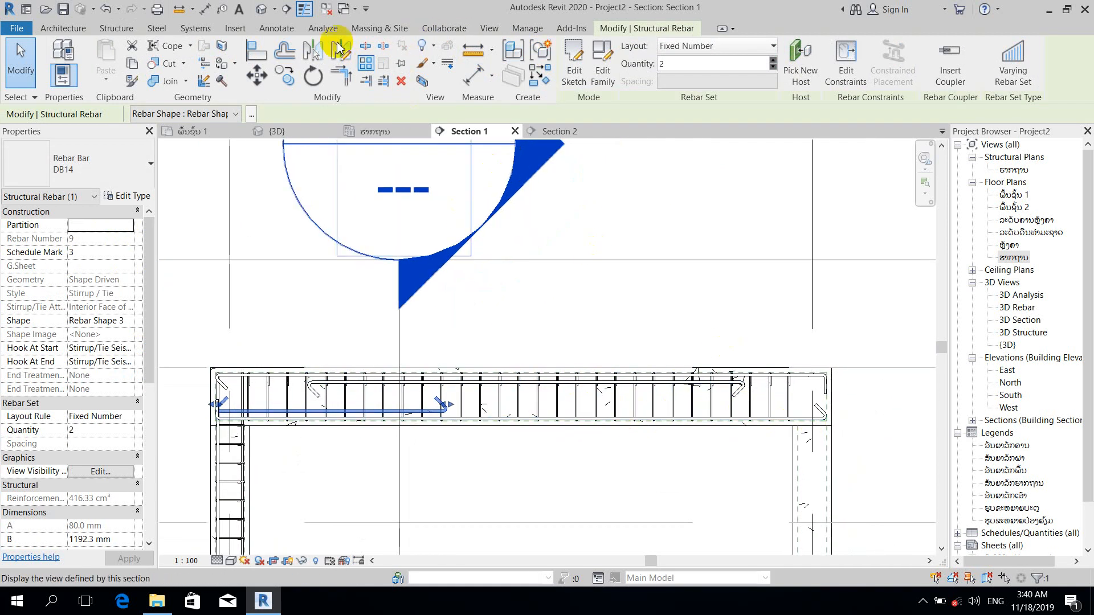
click(312, 50)
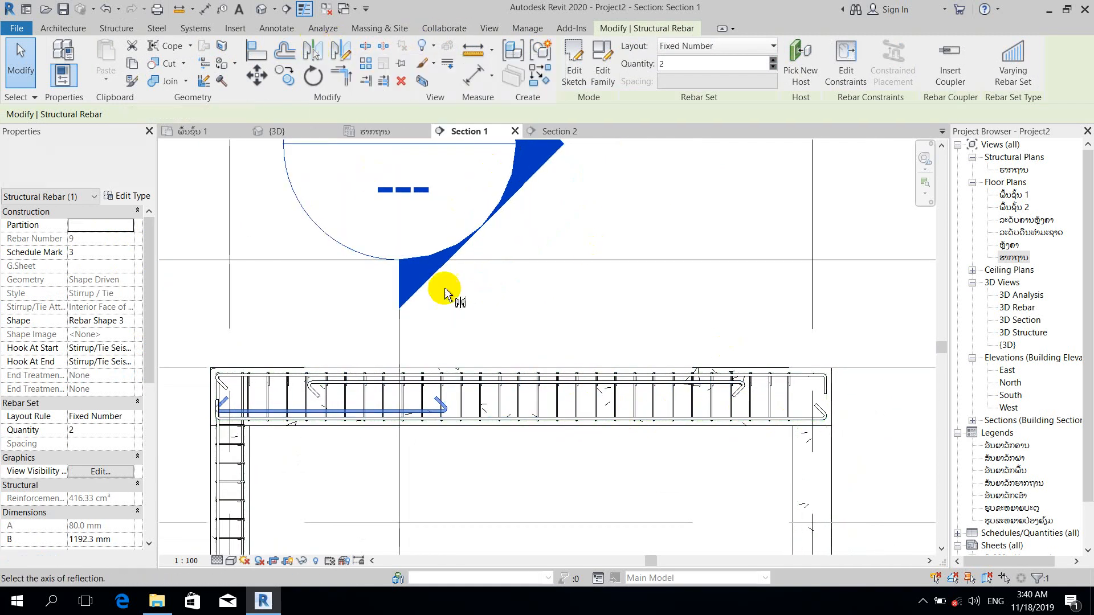
click(535, 412)
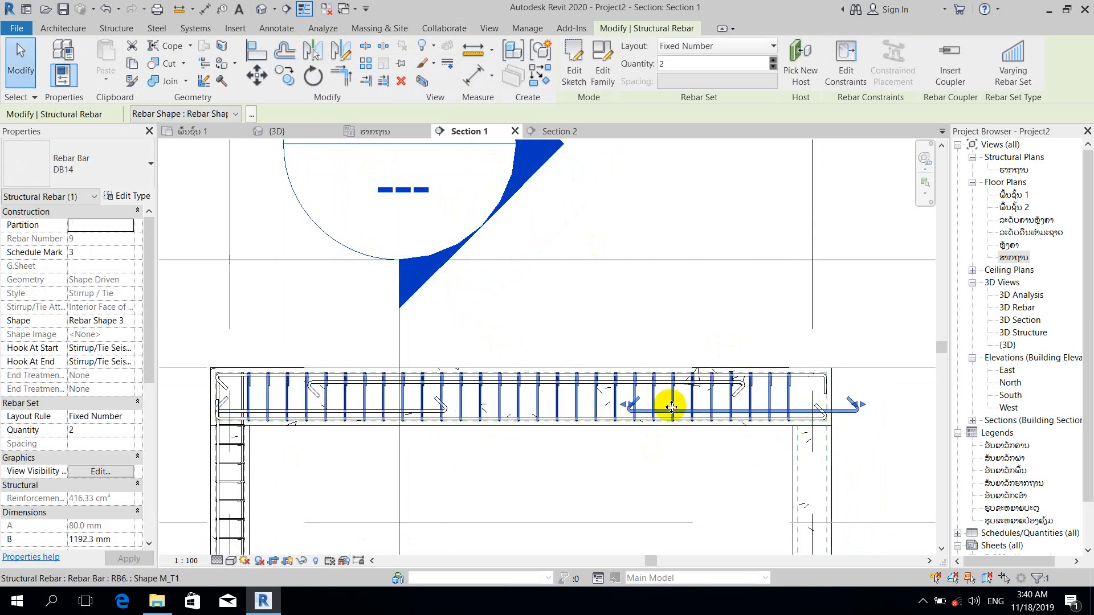
Adjust the mirrored lower bars to end inside the right support, with a straight length of about 1198 mm
drag(855, 405, 600, 420)
click(688, 497)
scroll(690, 494, down, 1)
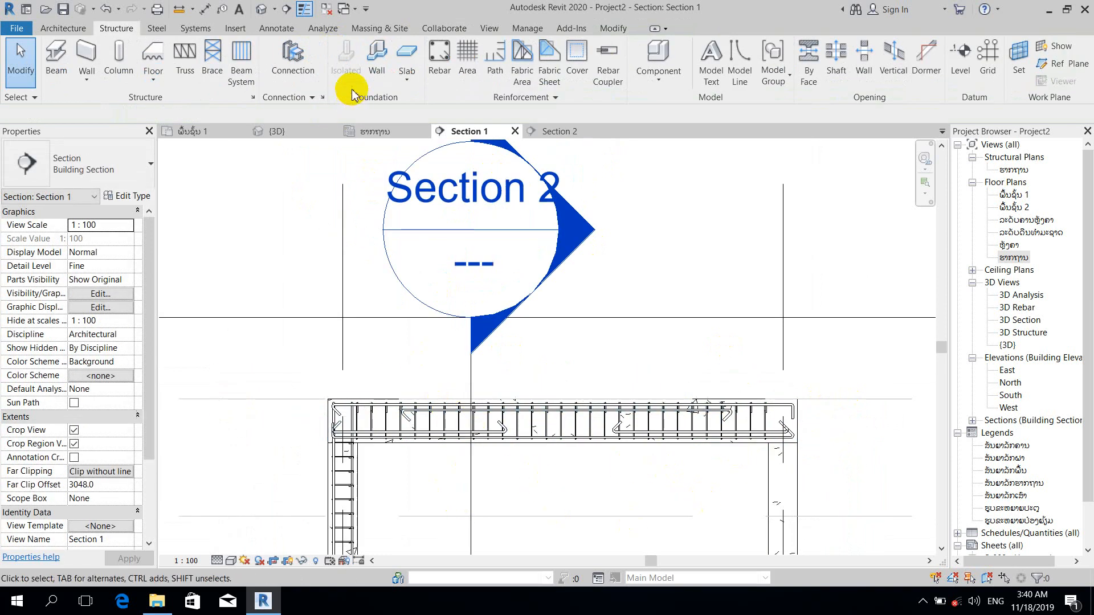
In Section 2, shift both ends of the mirrored lower bar set inward to align with the outer bottom bars
click(566, 132)
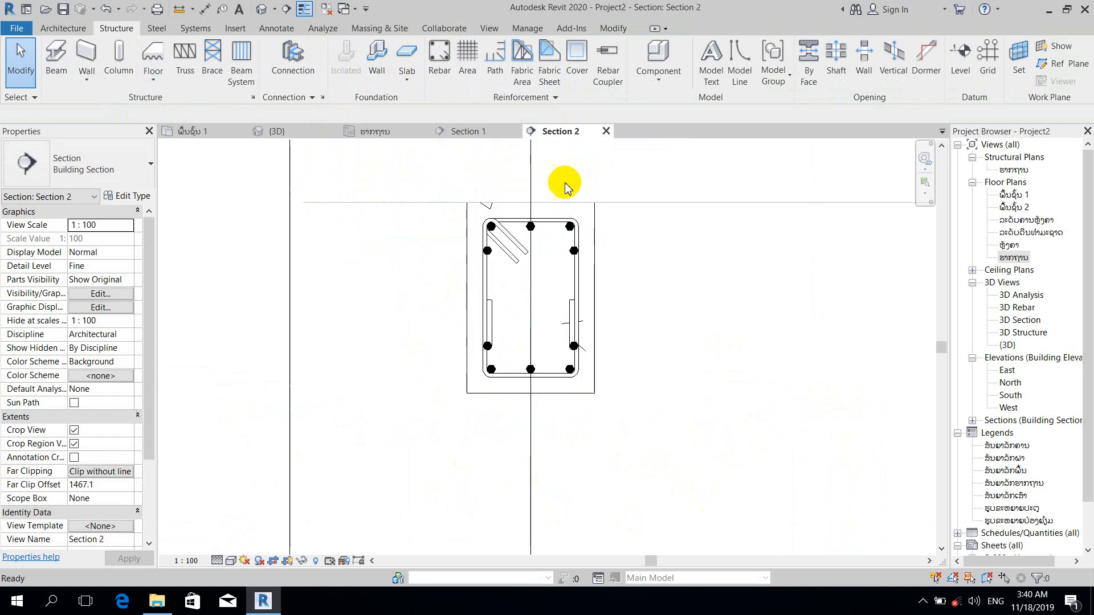
scroll(501, 331, up, 2)
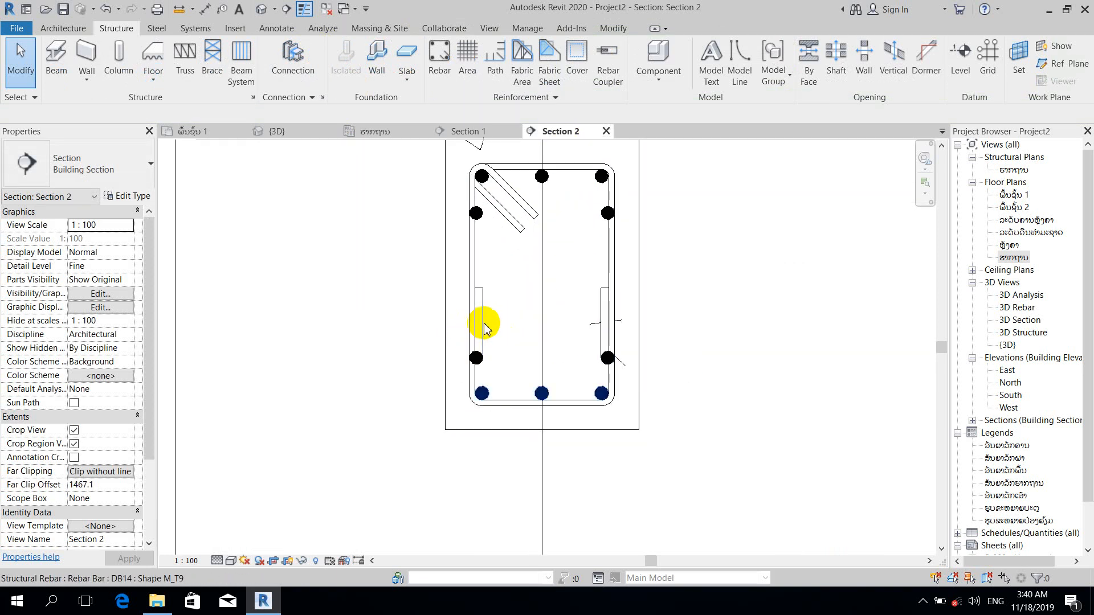
click(481, 330)
click(481, 355)
scroll(480, 354, up, 2)
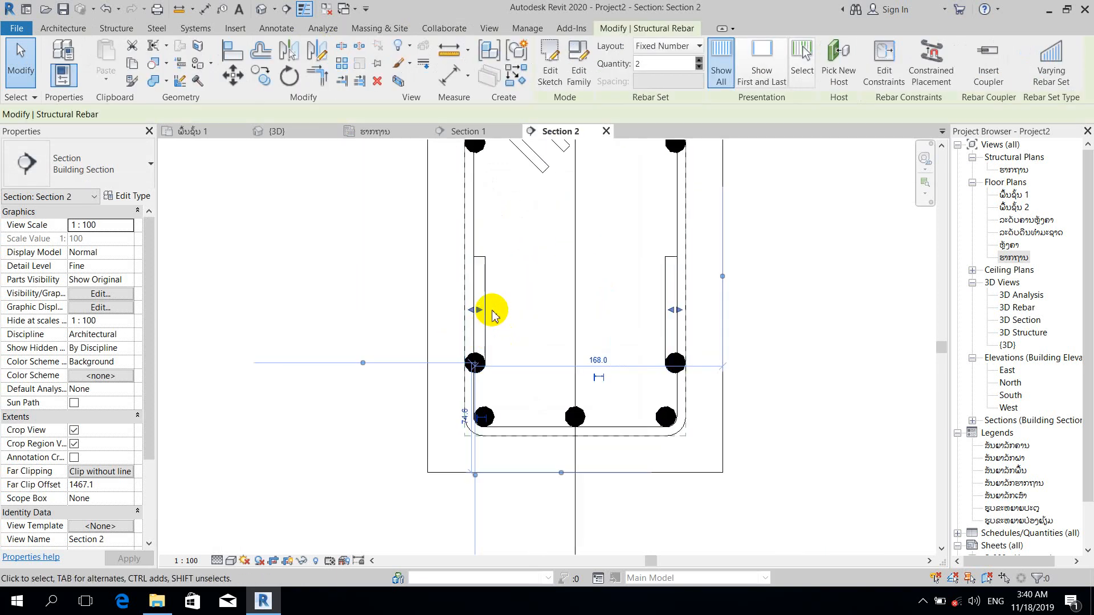
click(670, 313)
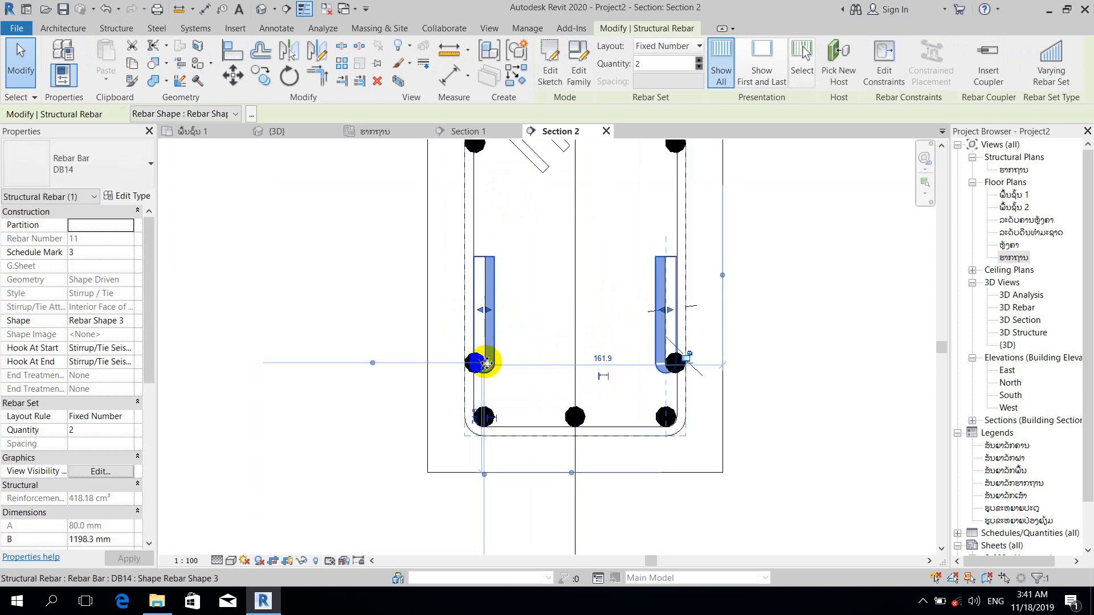
middle_drag(489, 415, 477, 414)
key(Escape)
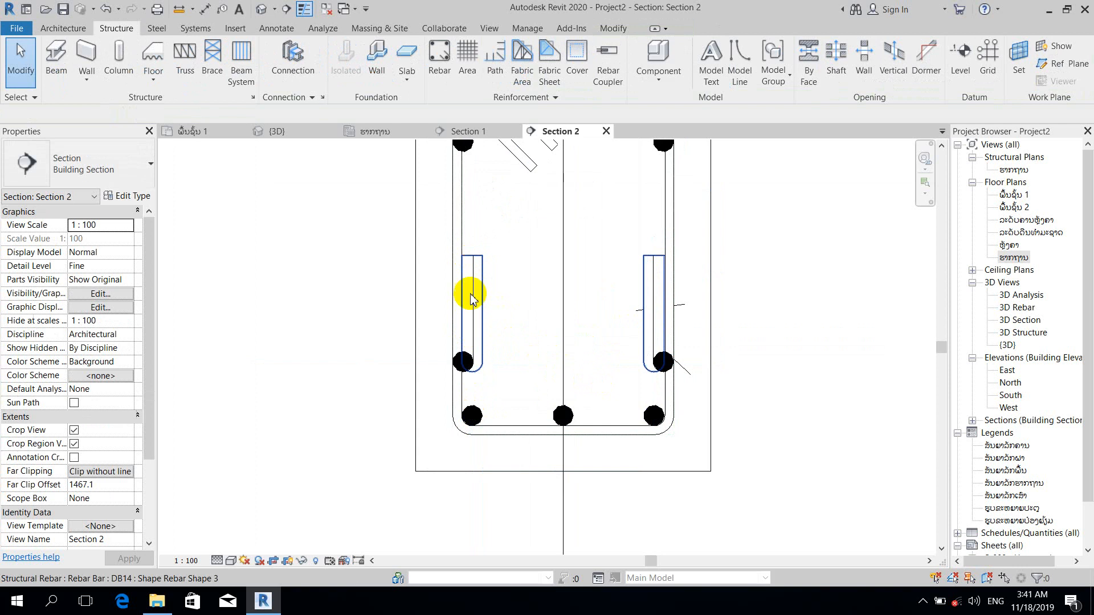
Shift both ends of the original short lower bar set inward to align with the outer bottom bars
click(463, 379)
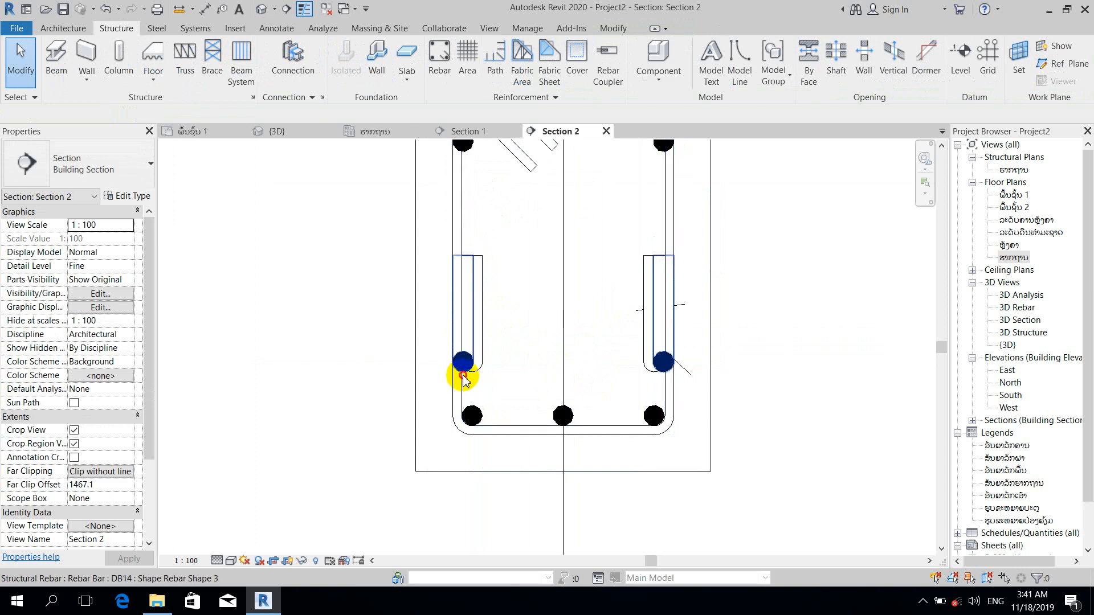
click(477, 317)
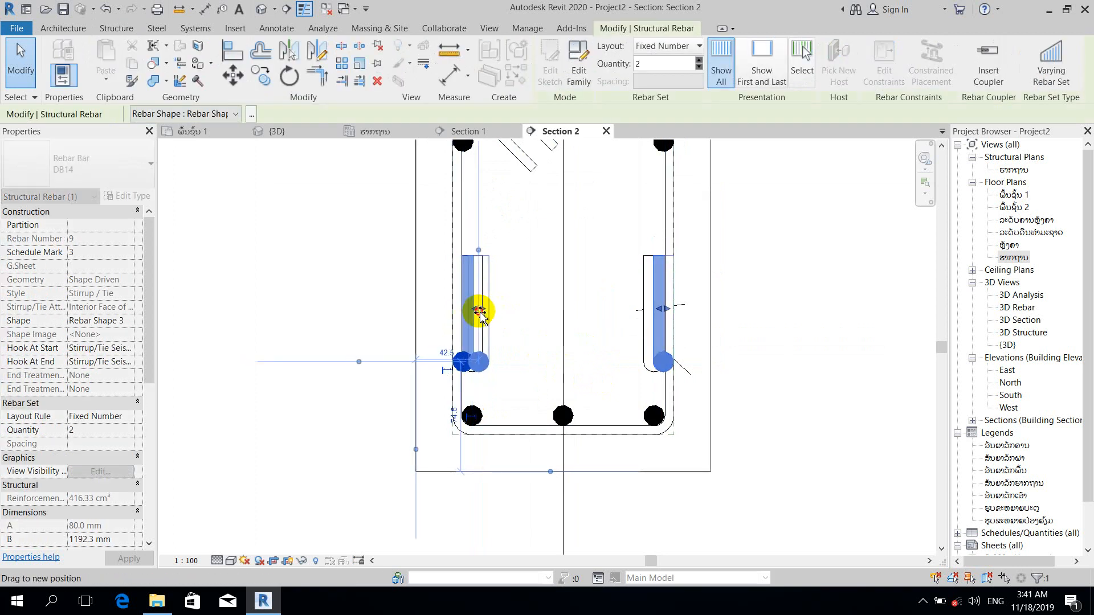
drag(479, 316, 477, 315)
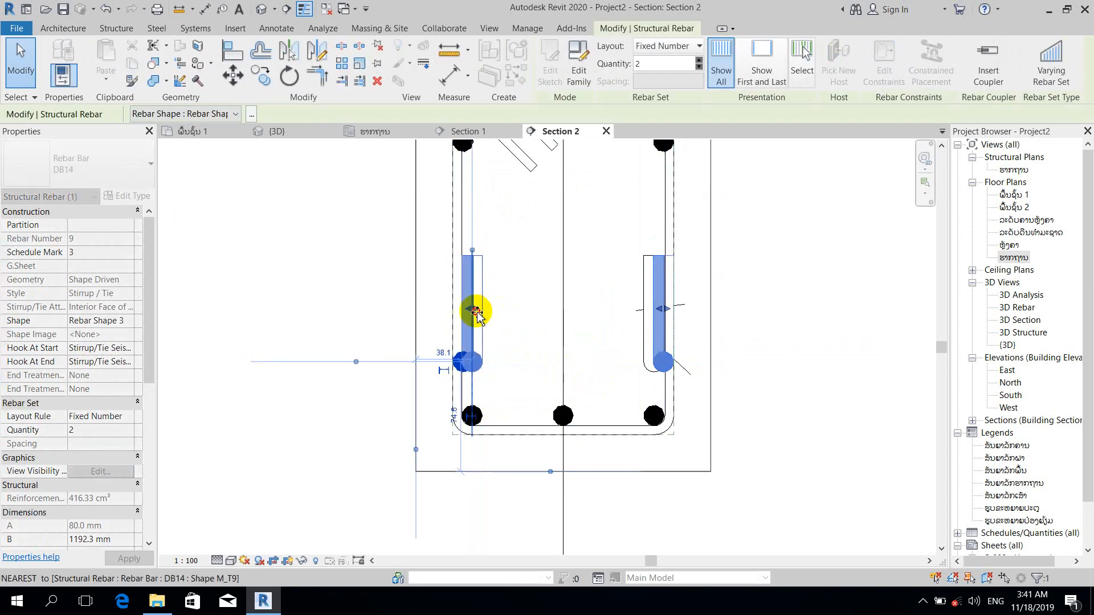
key(Escape)
click(663, 318)
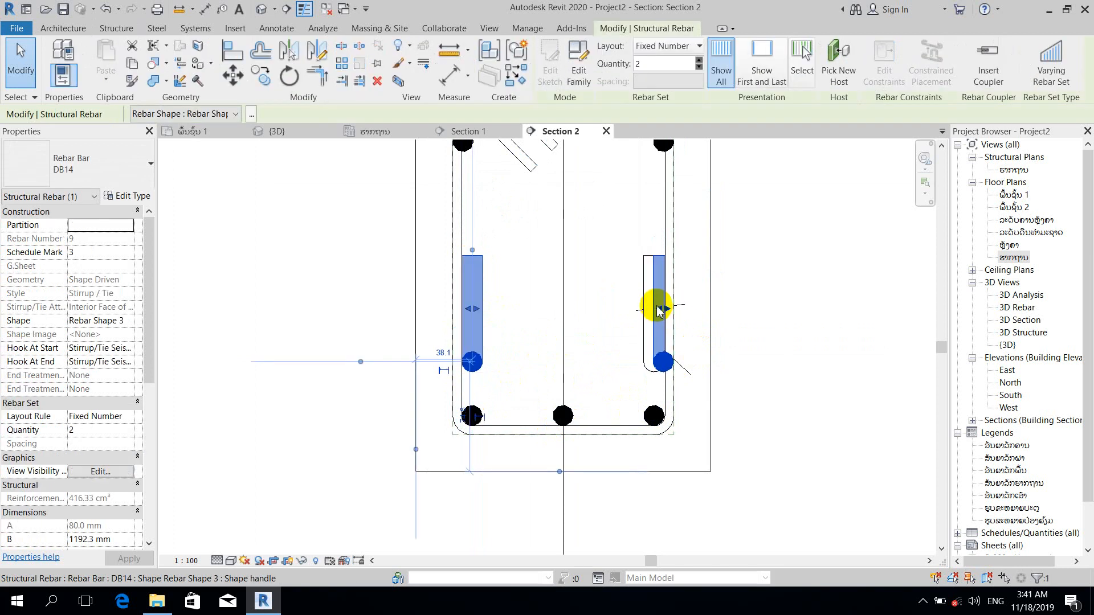
click(738, 384)
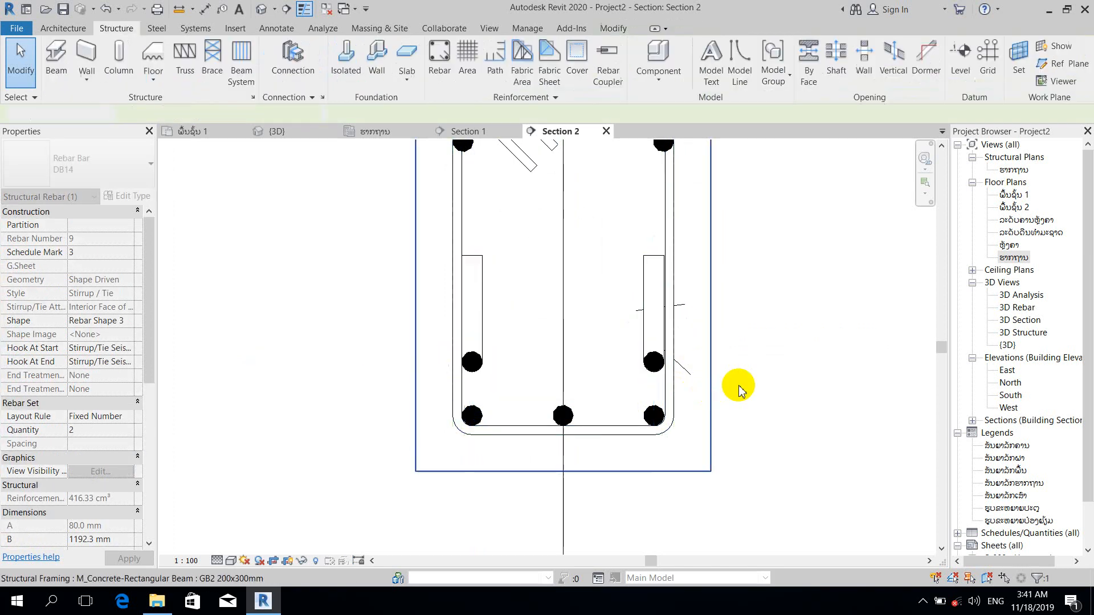
Shift both ends of the short upper bar set inward to align with the outer top bars
scroll(769, 335, down, 2)
scroll(679, 374, down, 1)
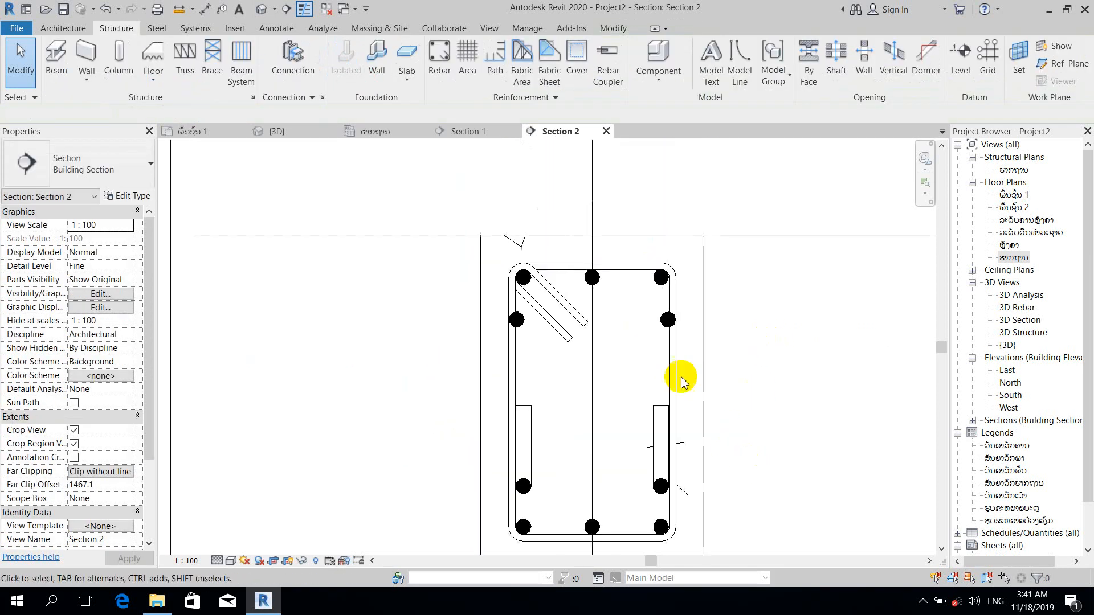
click(661, 322)
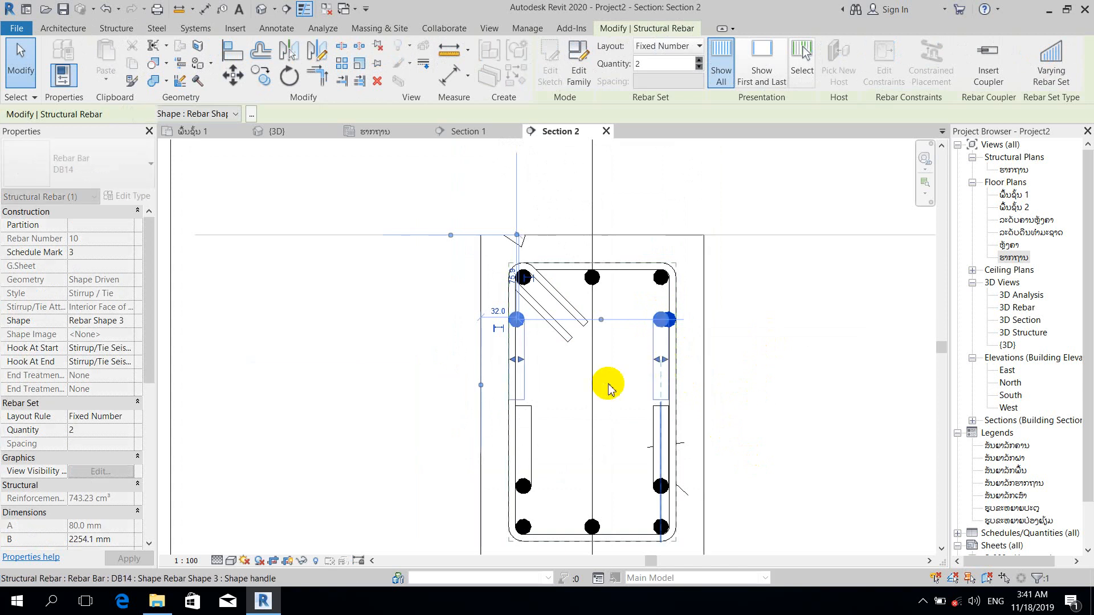
drag(517, 360, 525, 360)
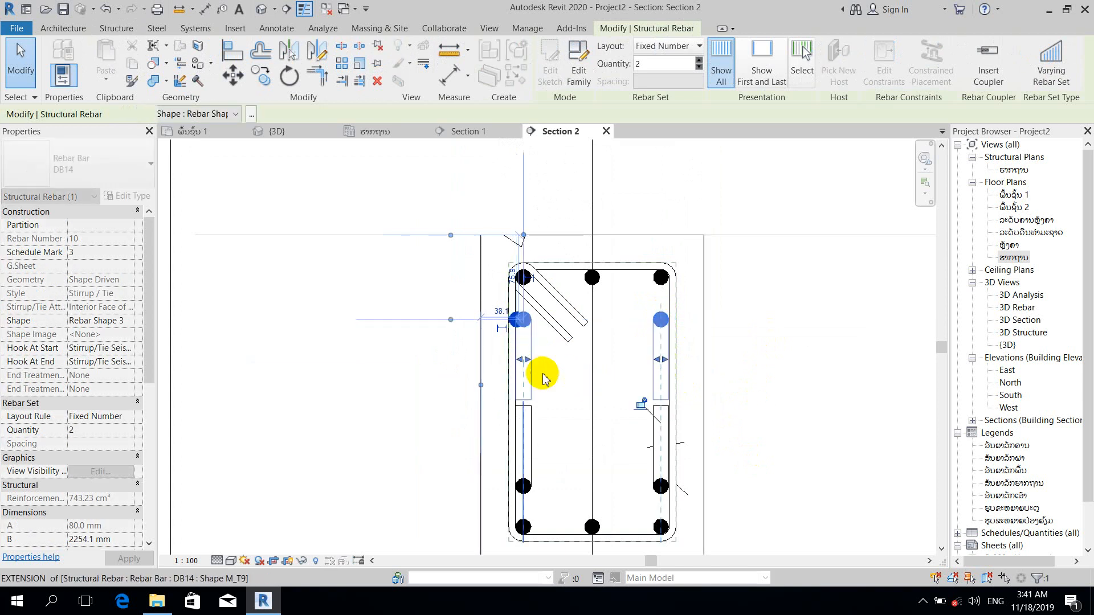
click(777, 379)
scroll(776, 378, down, 2)
scroll(695, 359, up, 1)
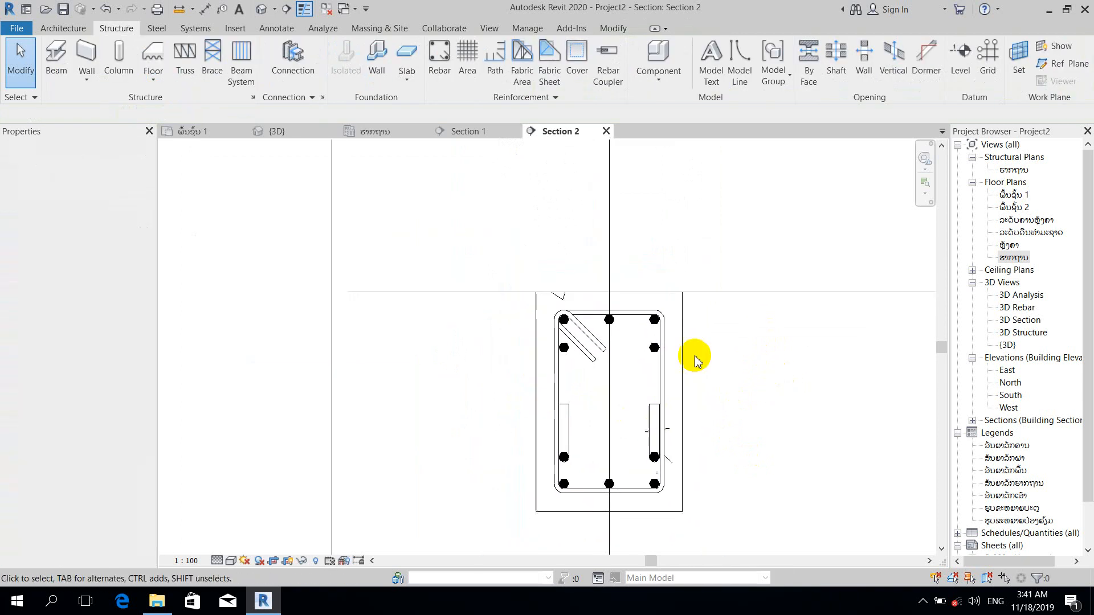
Open the {3D} view and inspect the beam's RB6 stirrup set by selecting it, then clear the selection
click(288, 133)
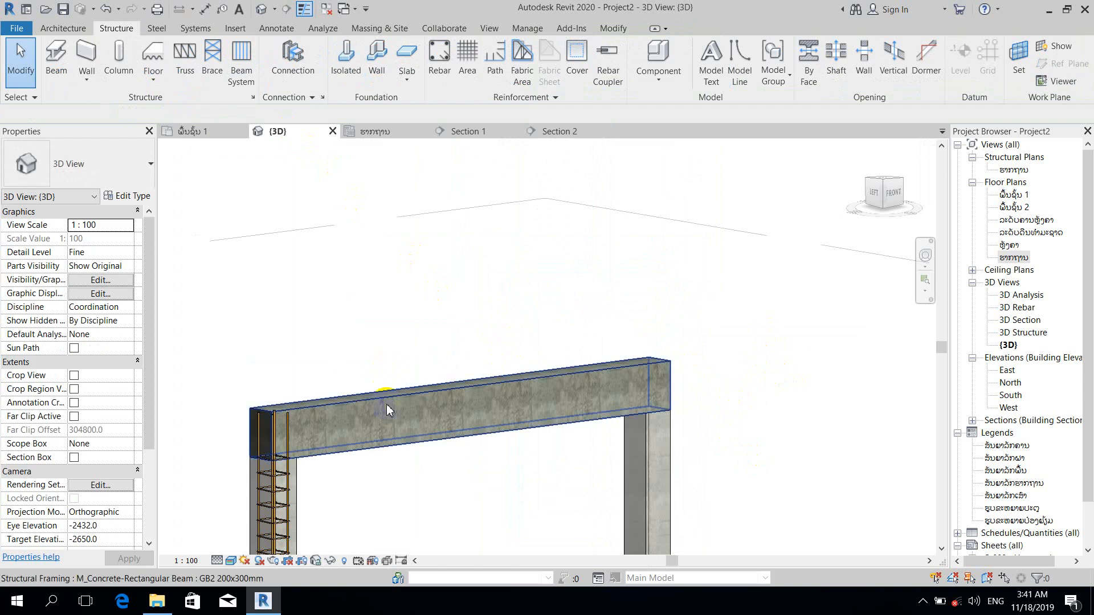
click(394, 394)
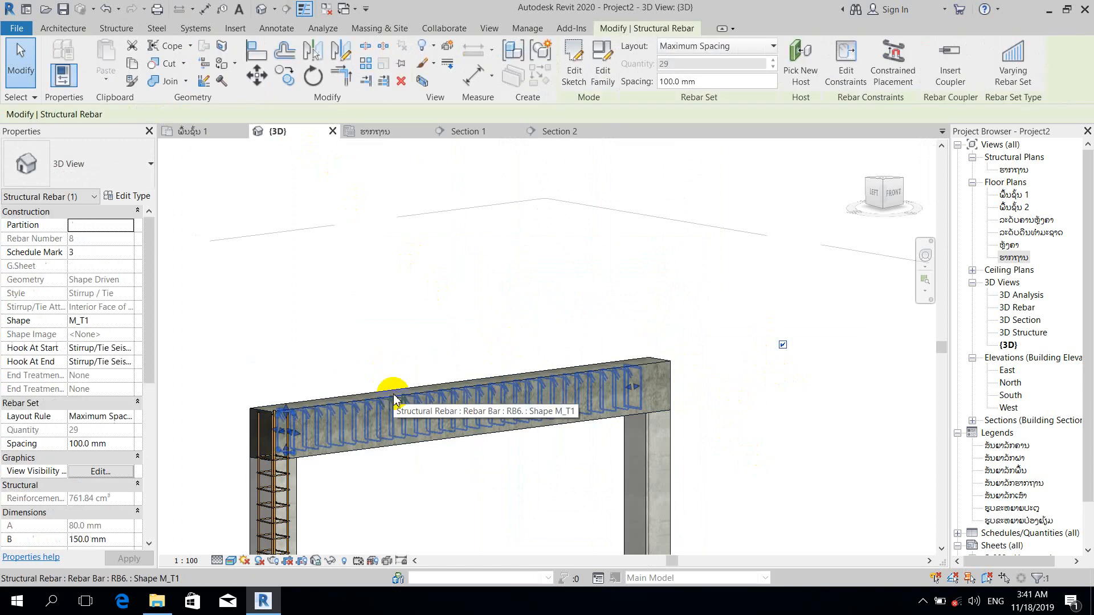
click(416, 336)
scroll(428, 310, down, 1)
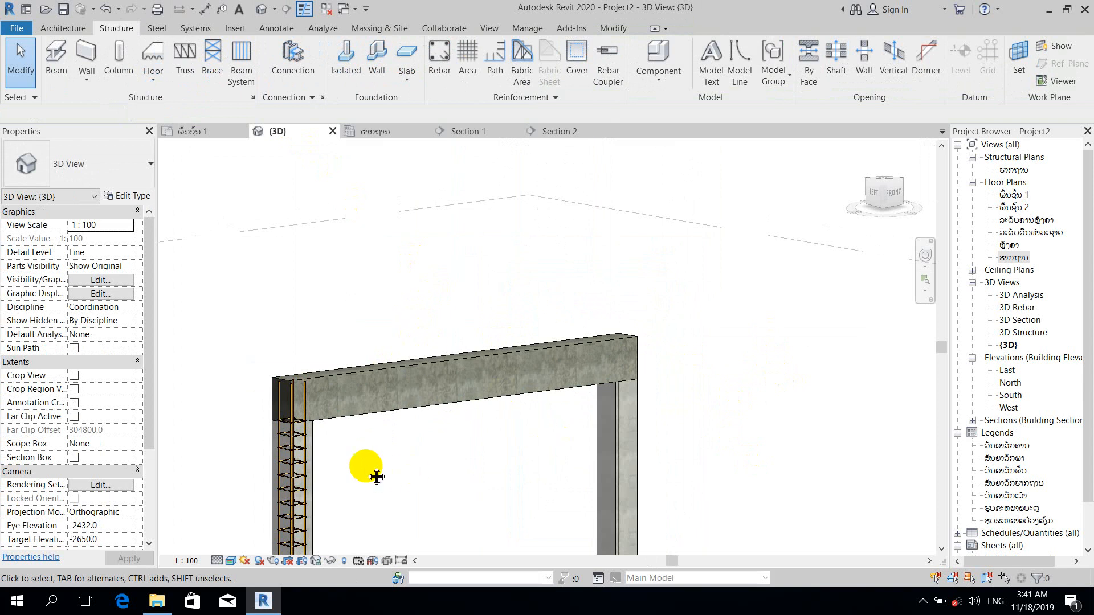
Override the Structural Framing surface transparency to 60% in the {3D} view's Visibility/Graphic Overrides
middle_drag(377, 477, 451, 288)
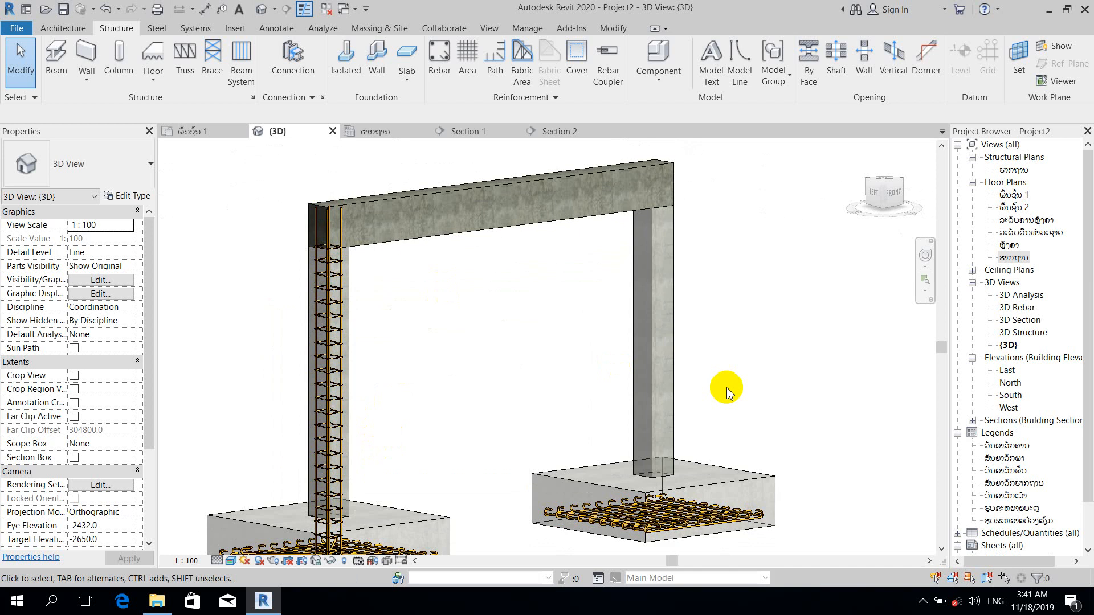
middle_drag(478, 428, 366, 500)
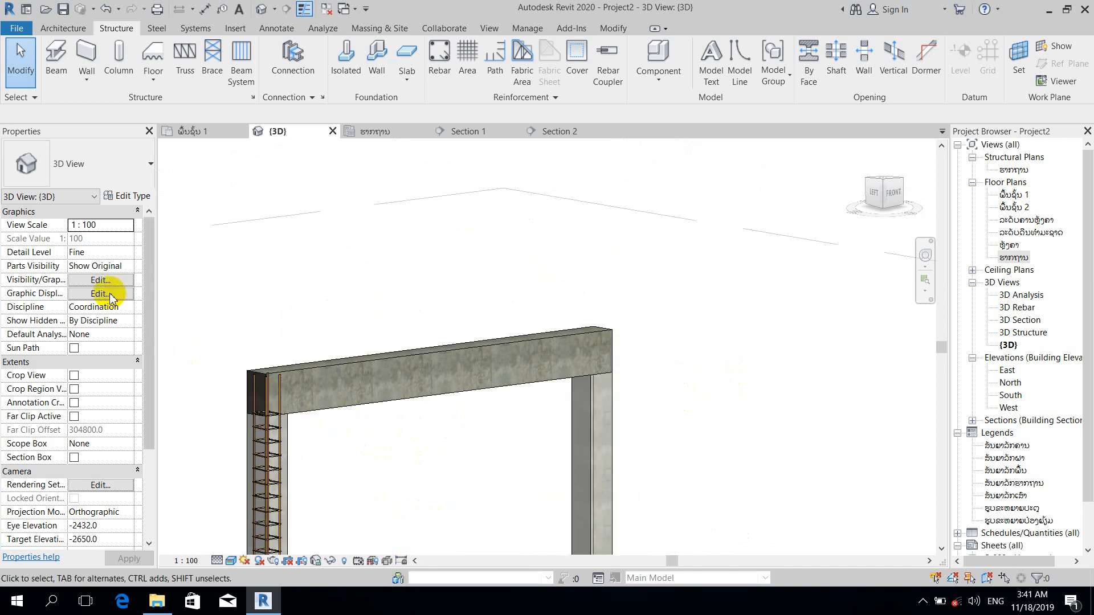
click(91, 283)
scroll(587, 319, down, 7)
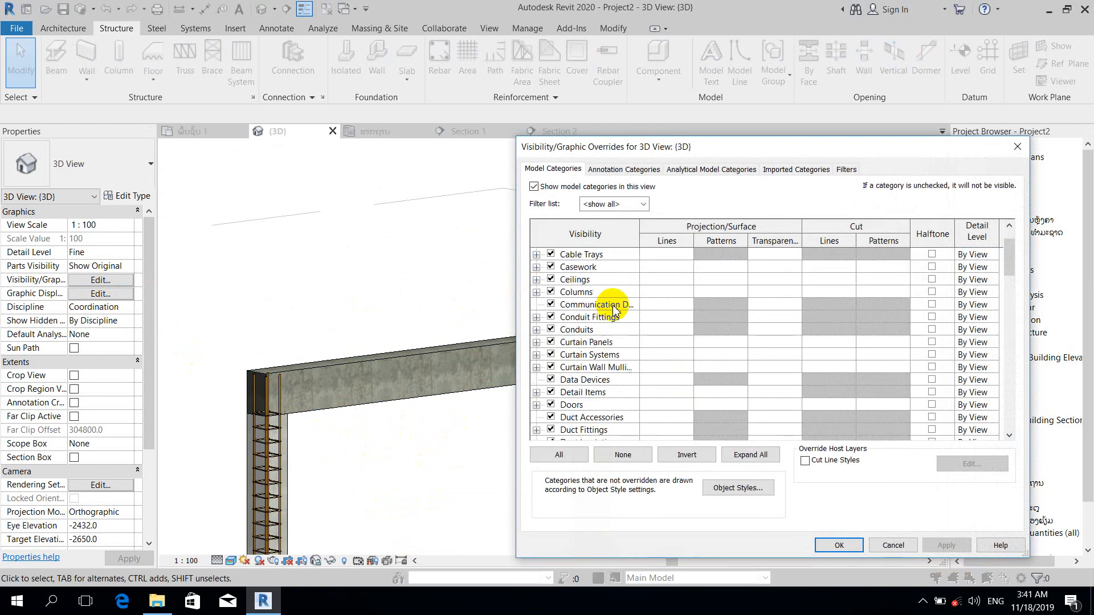
scroll(575, 359, down, 10)
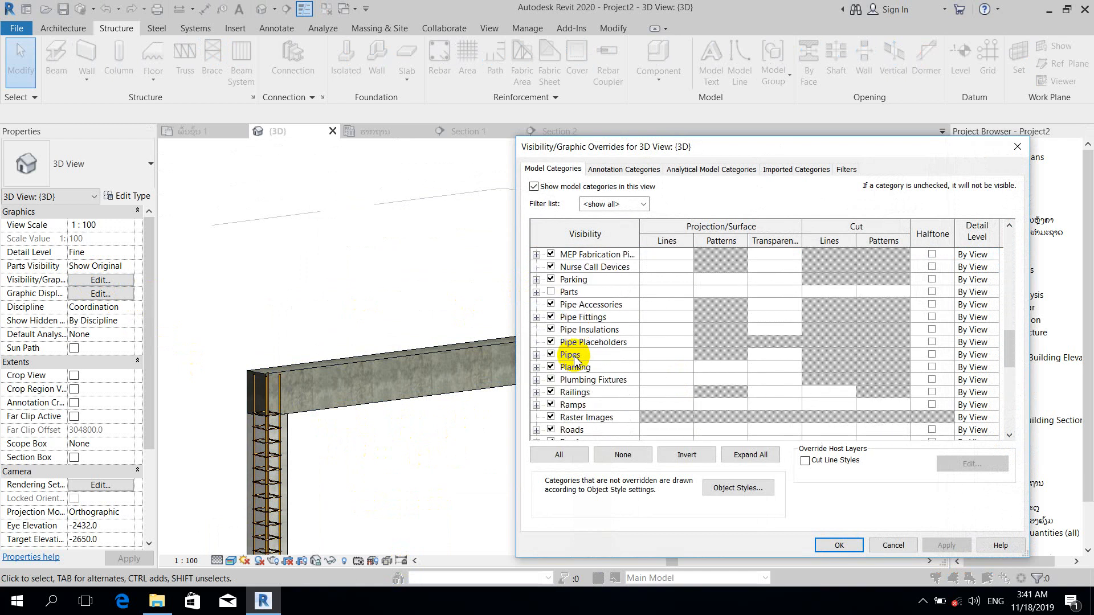
scroll(582, 361, down, 2)
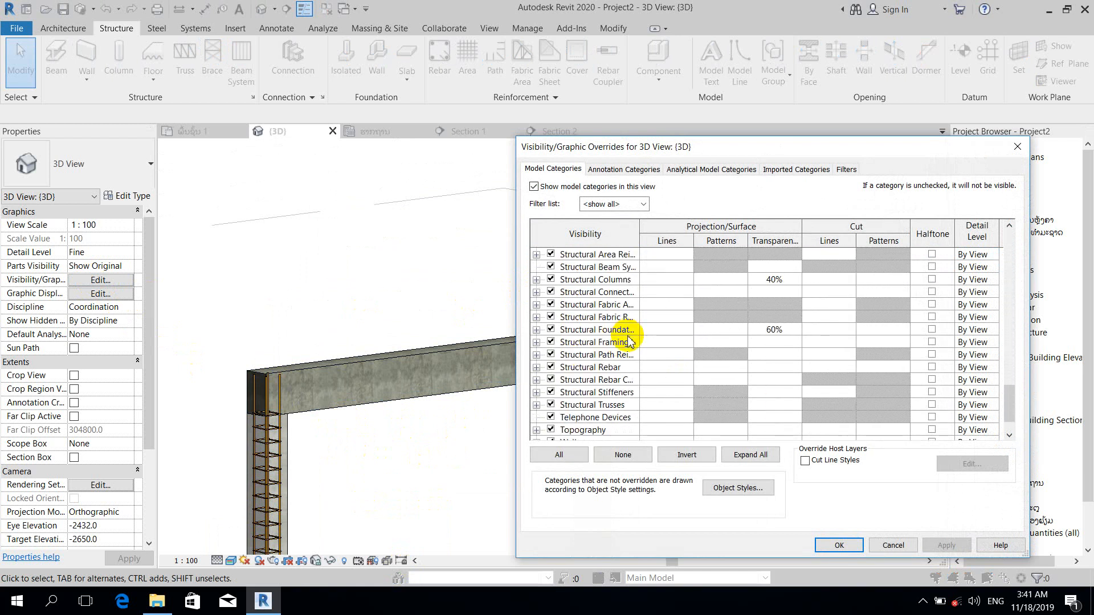
click(783, 345)
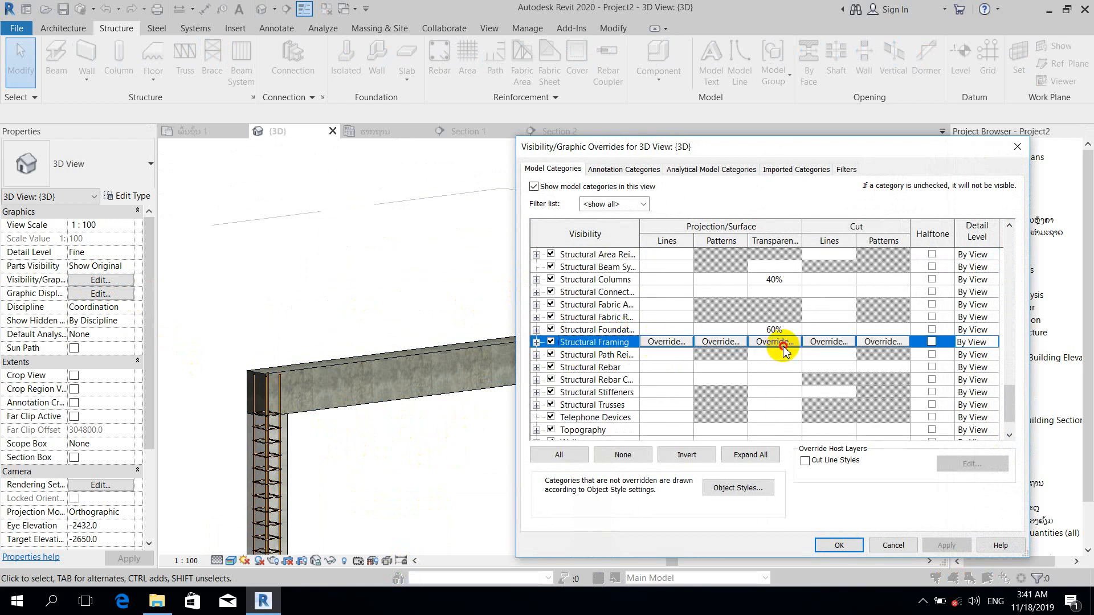
click(775, 342)
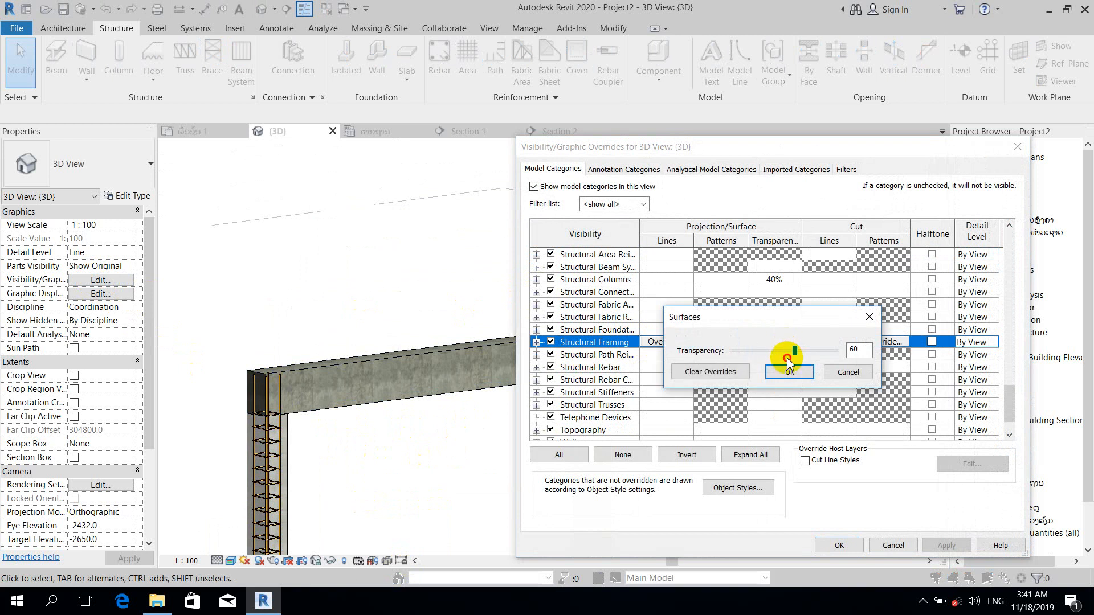
click(789, 374)
click(838, 545)
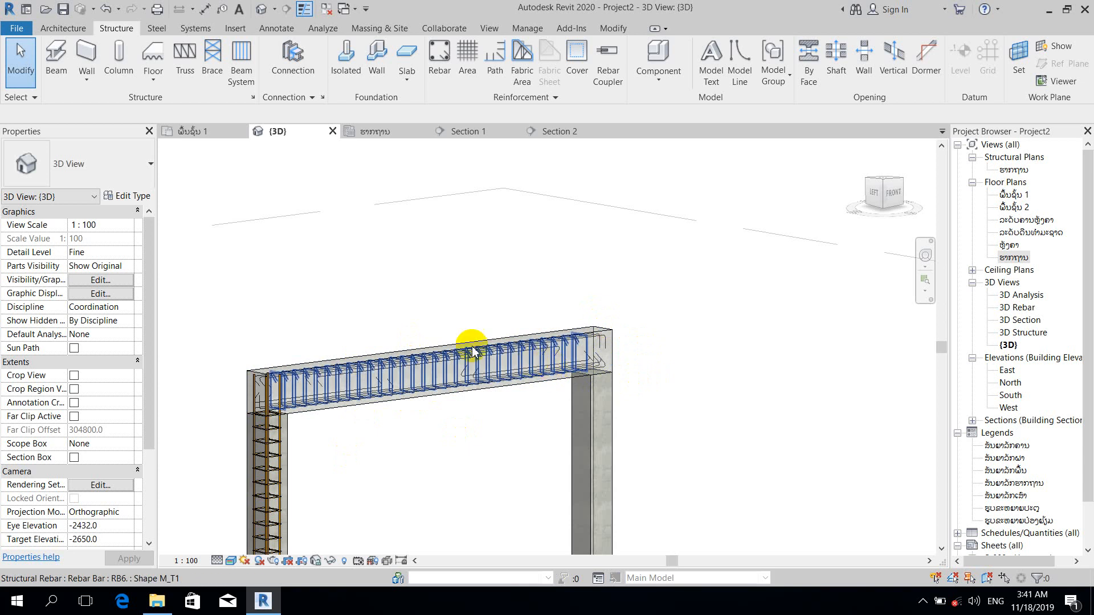
Select the beam with its reinforcement, filter out Structural Framing (Girder), and set the rebar to view unobscured and as solid in {3D}
drag(191, 297, 664, 420)
drag(196, 300, 655, 432)
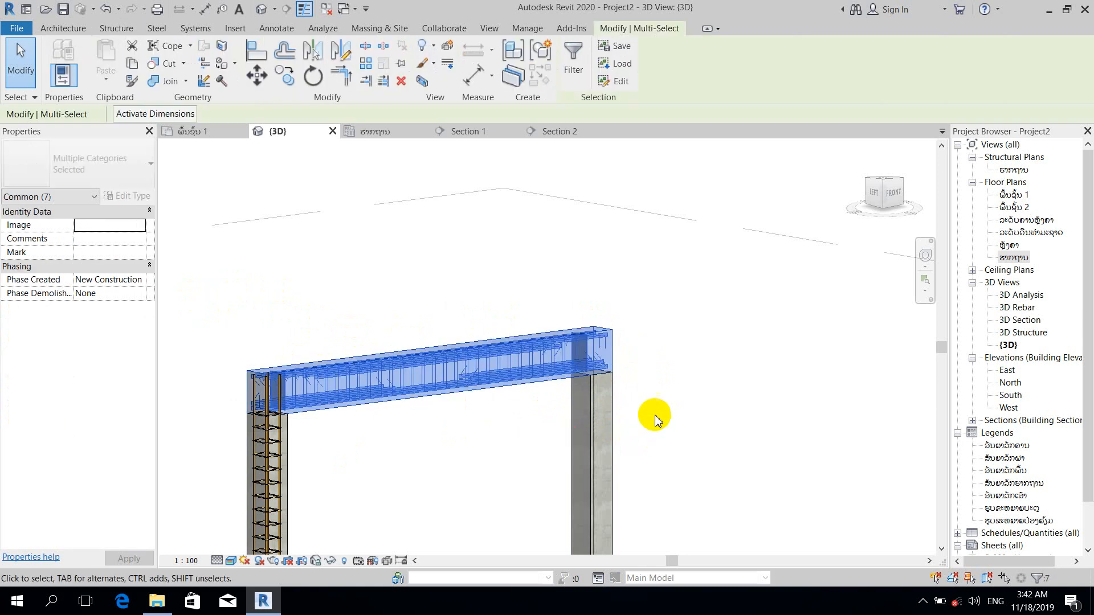
click(573, 63)
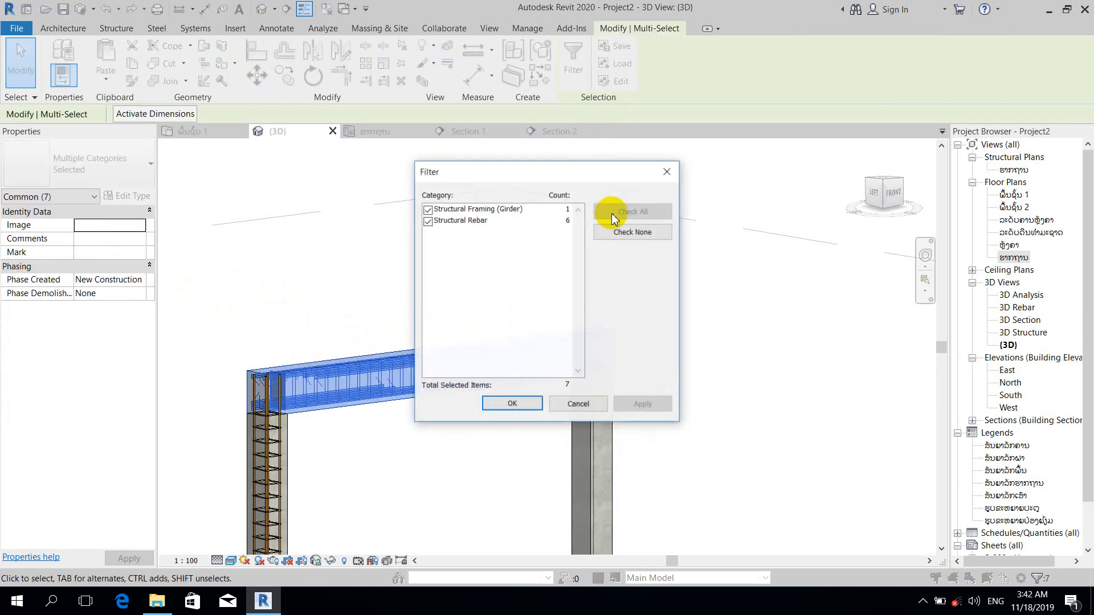
click(427, 211)
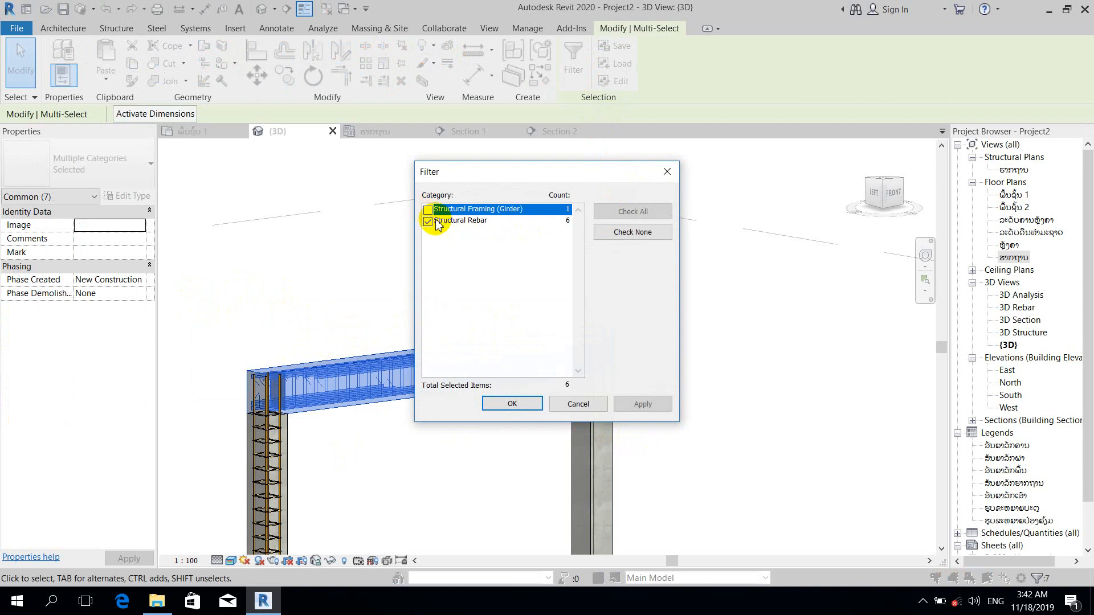
click(512, 404)
middle_drag(325, 286, 384, 226)
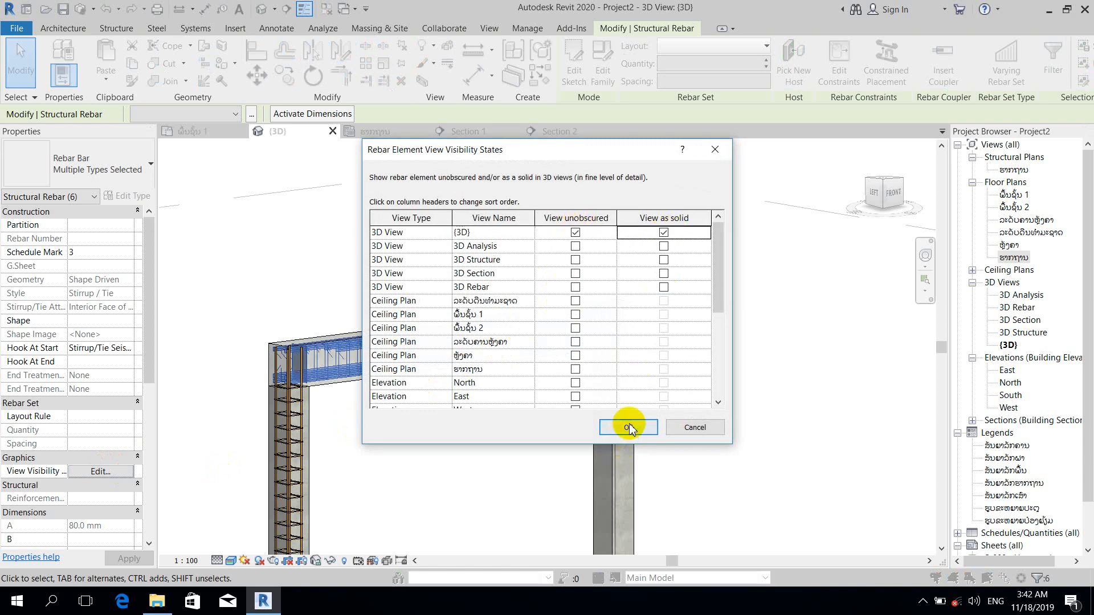
key(Return)
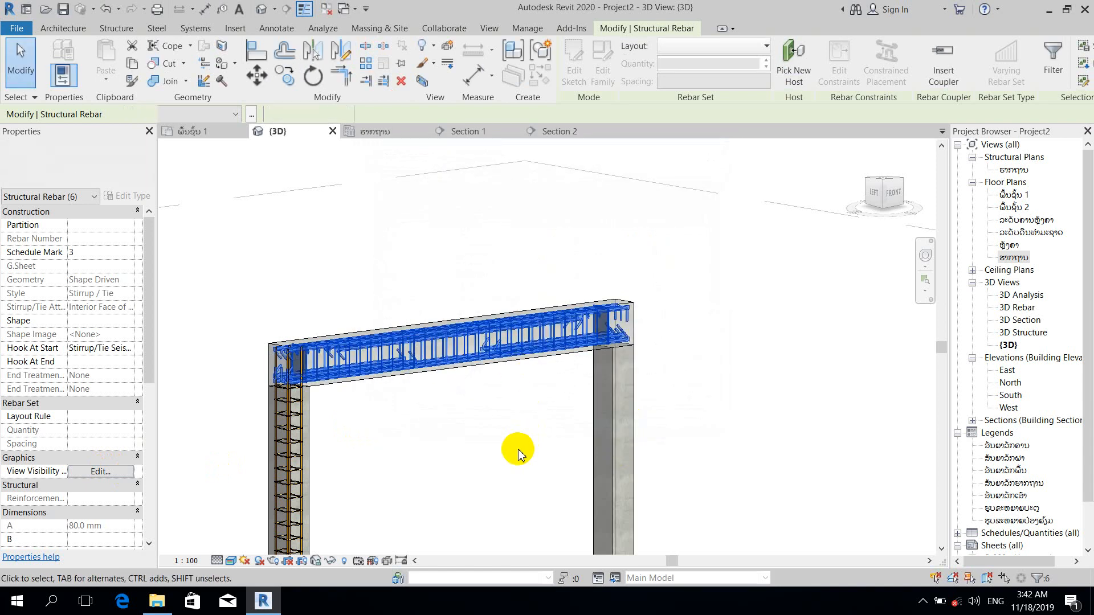
click(528, 420)
Examine the beam's solid bars, hooked ends and RB6 stirrups up close and from several angles in the 3D view
scroll(653, 321, up, 5)
scroll(653, 320, up, 6)
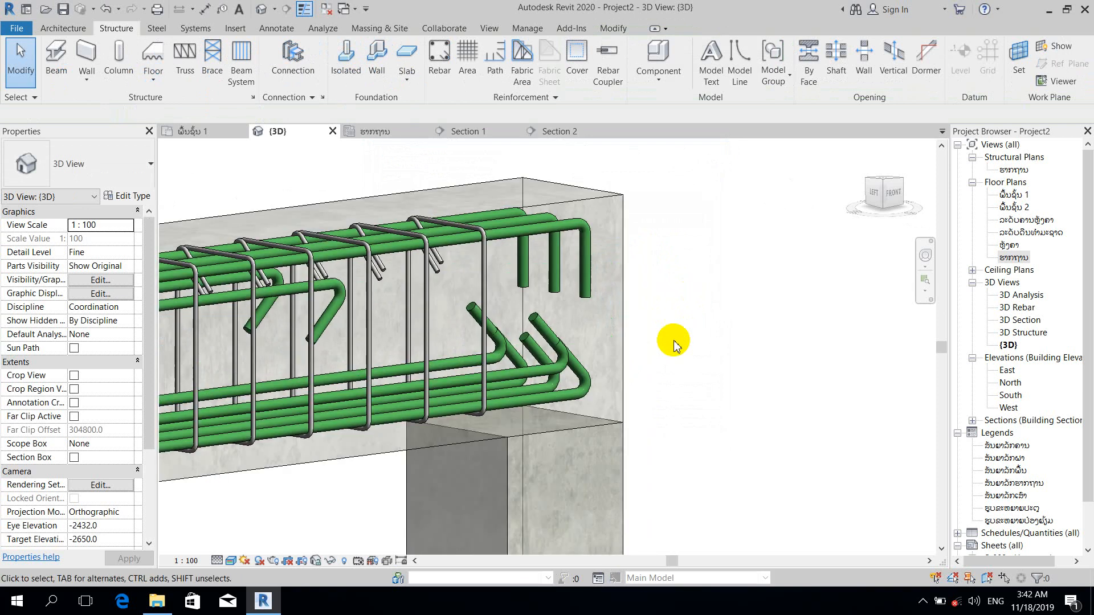
middle_drag(298, 444, 827, 392)
scroll(741, 399, down, 5)
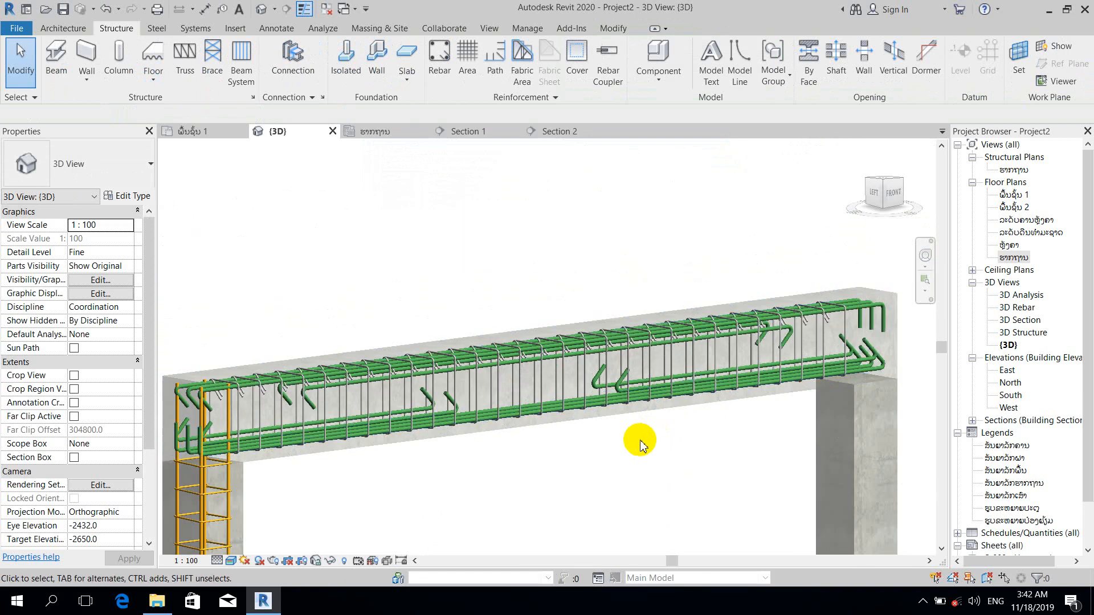
shift+middle_drag(606, 476, 578, 491)
shift+middle_drag(492, 510, 581, 513)
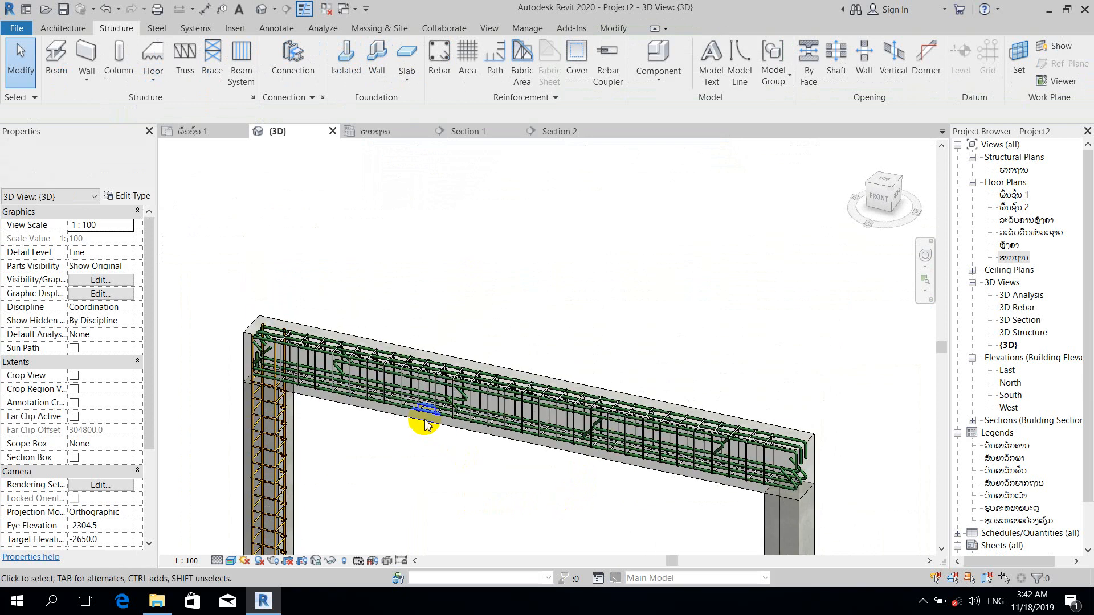
scroll(424, 424, up, 5)
scroll(428, 441, down, 2)
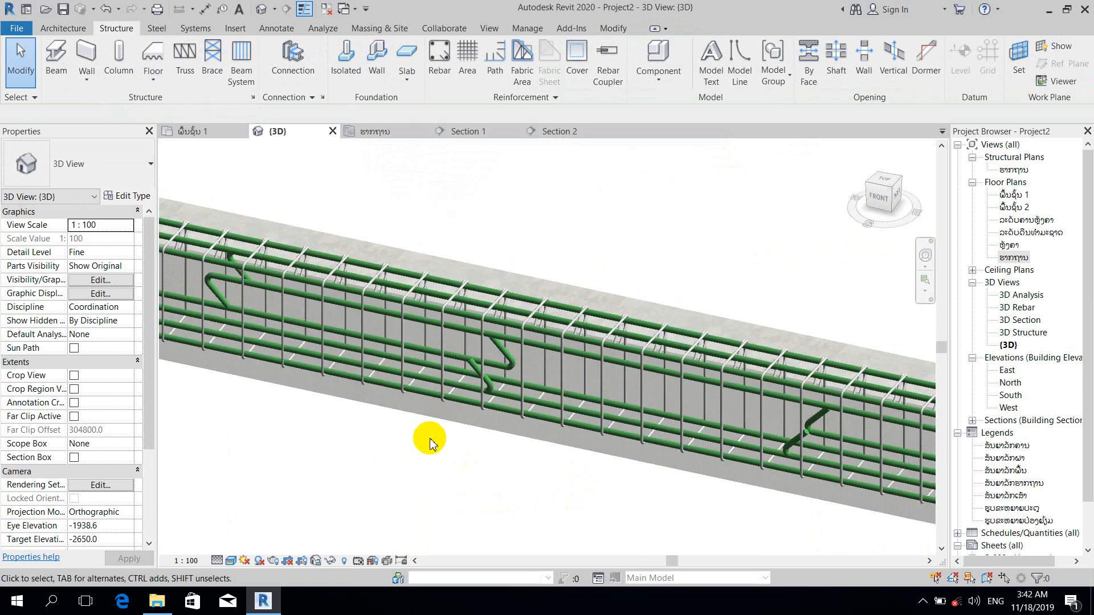
shift+middle_drag(427, 439, 574, 393)
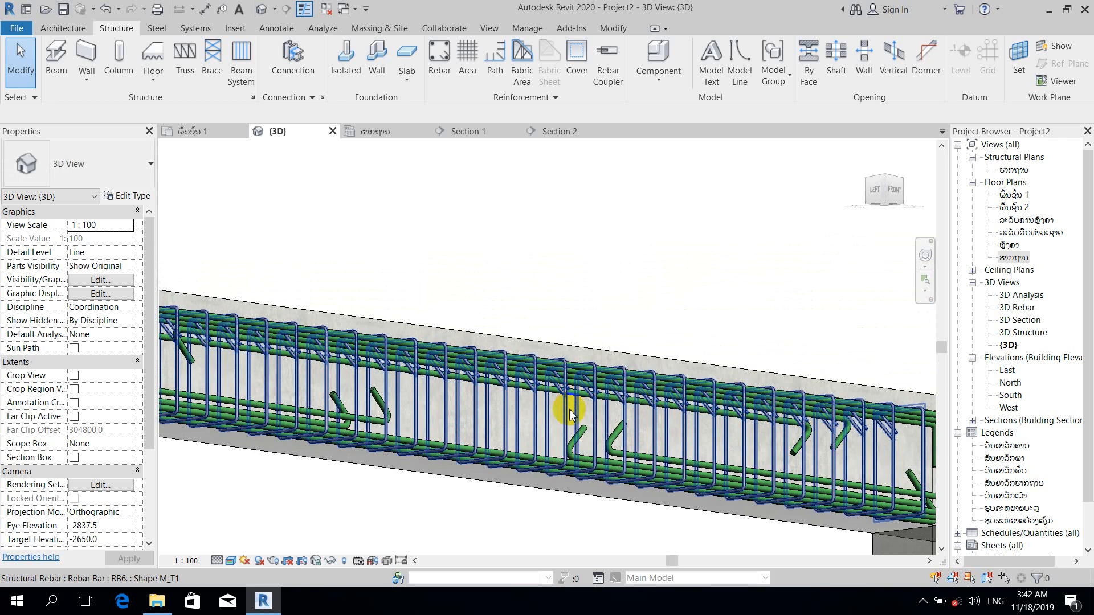
scroll(570, 409, down, 3)
shift+middle_drag(604, 474, 635, 576)
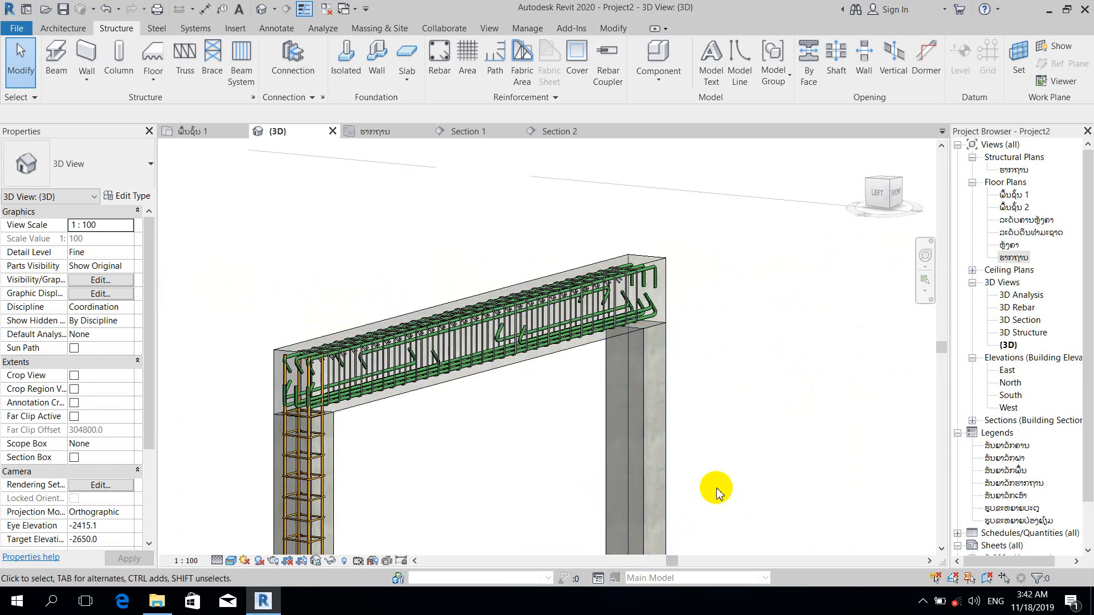